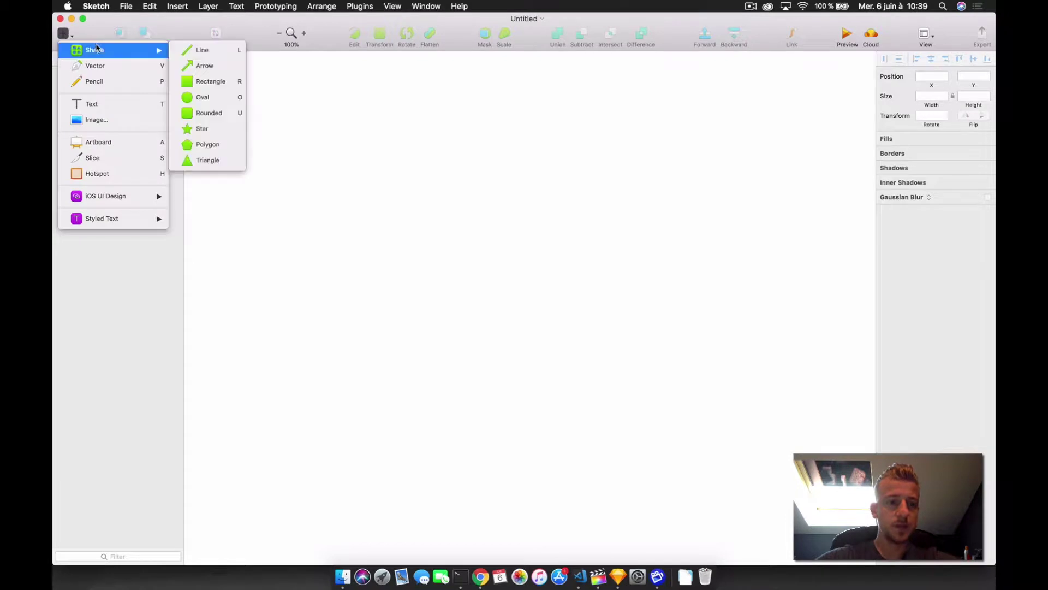
- Add a Desktop HD (1440×1024) artboard and fit it in the view
click(130, 143)
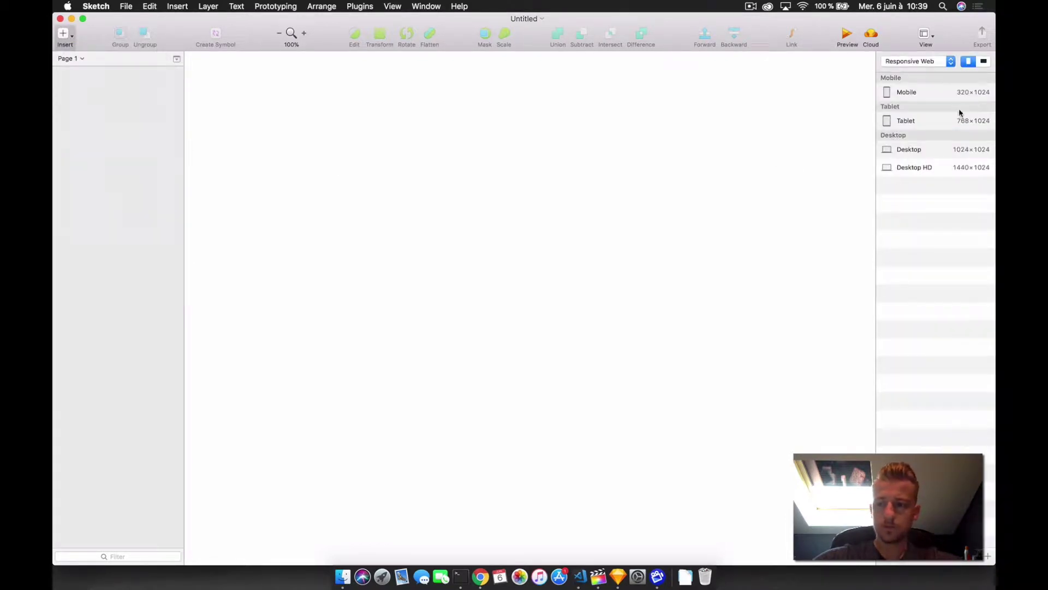
click(920, 168)
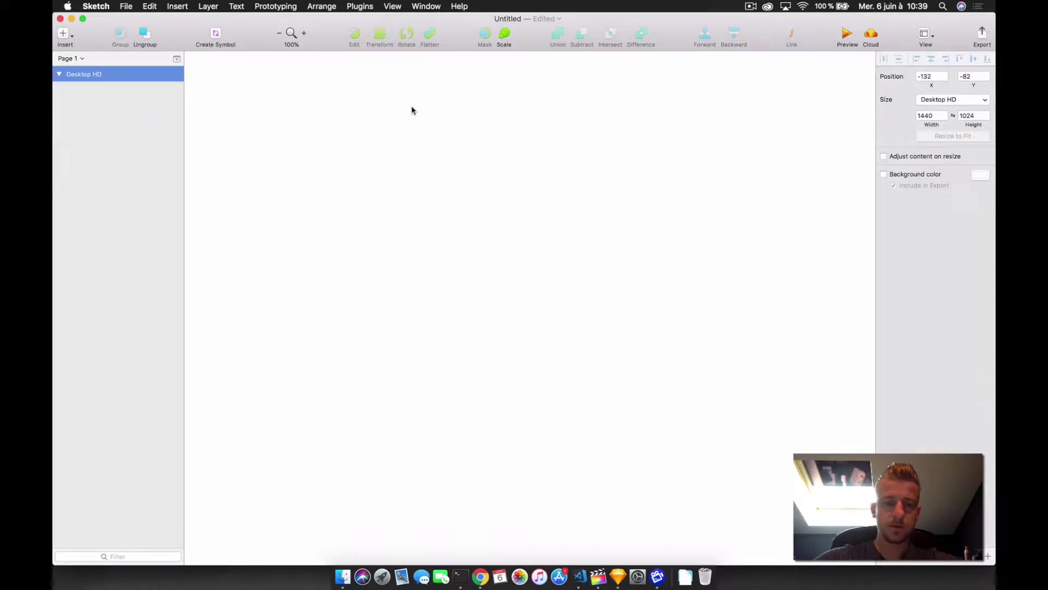
key(super+minus)
key(super+1)
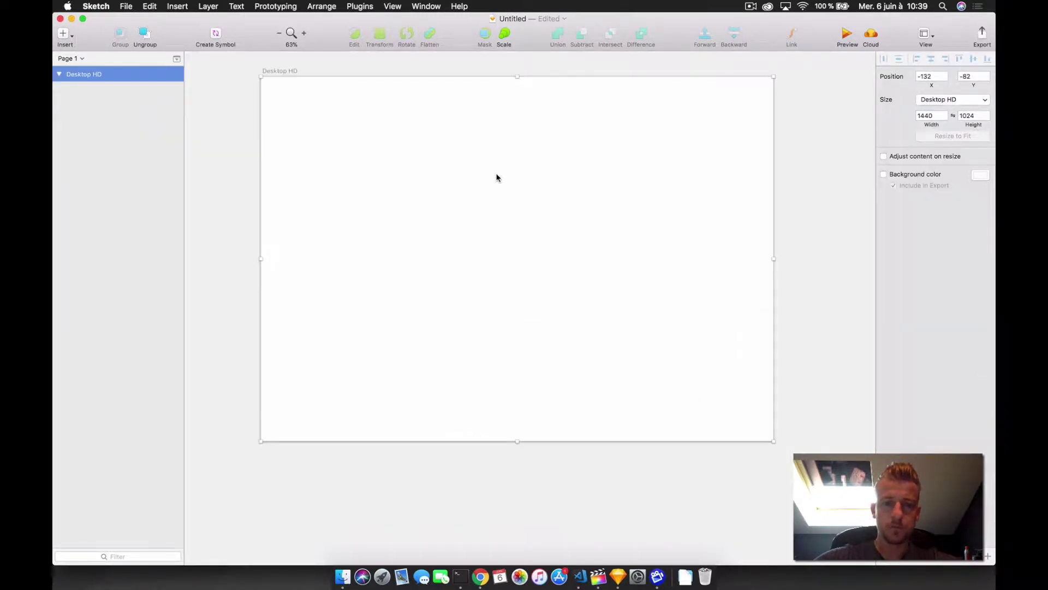
click(497, 177)
- Draw a borderless rectangle across the artboard's top edge with height 60
click(65, 34)
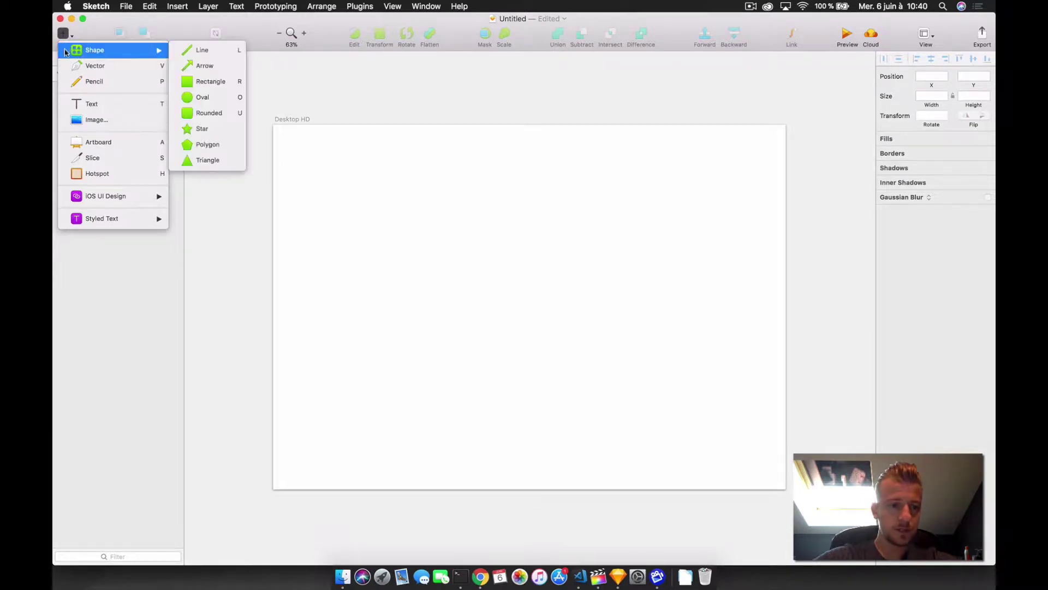
mouse_move(110, 51)
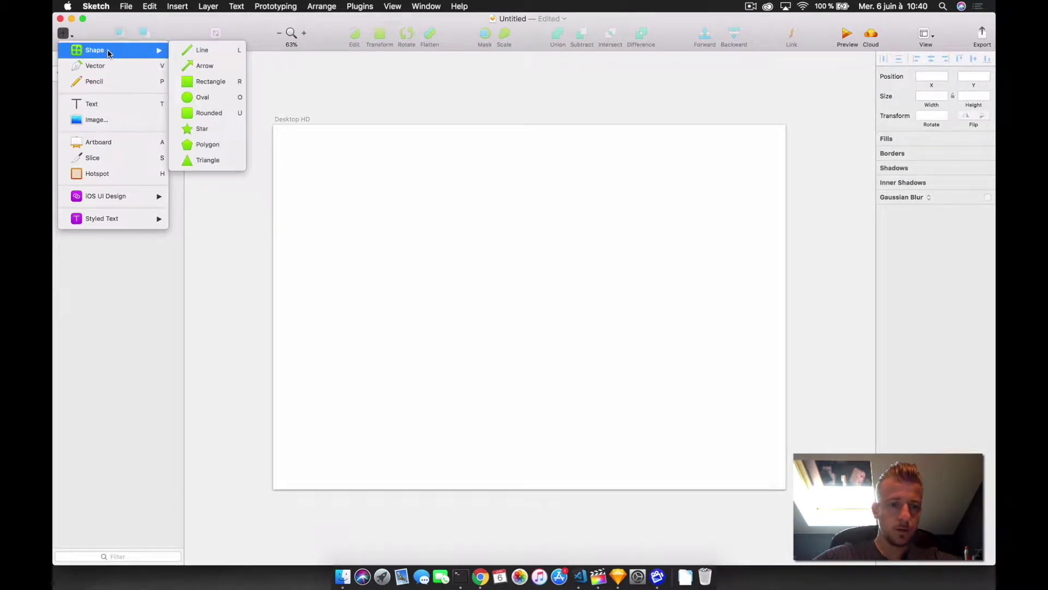
click(233, 83)
drag(273, 126, 790, 157)
click(884, 345)
click(973, 96)
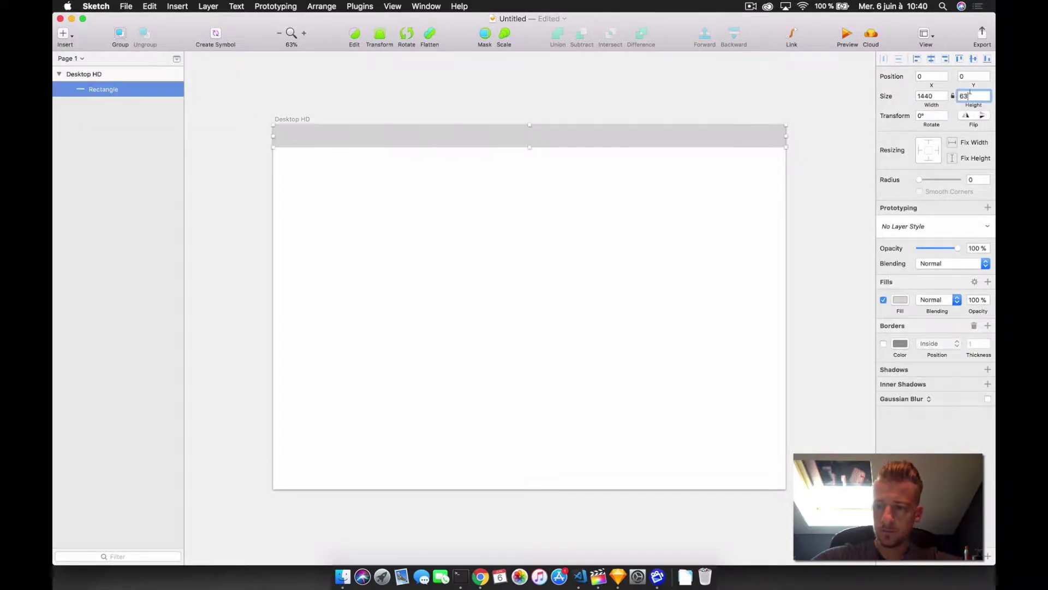
text(60)
key(Return)
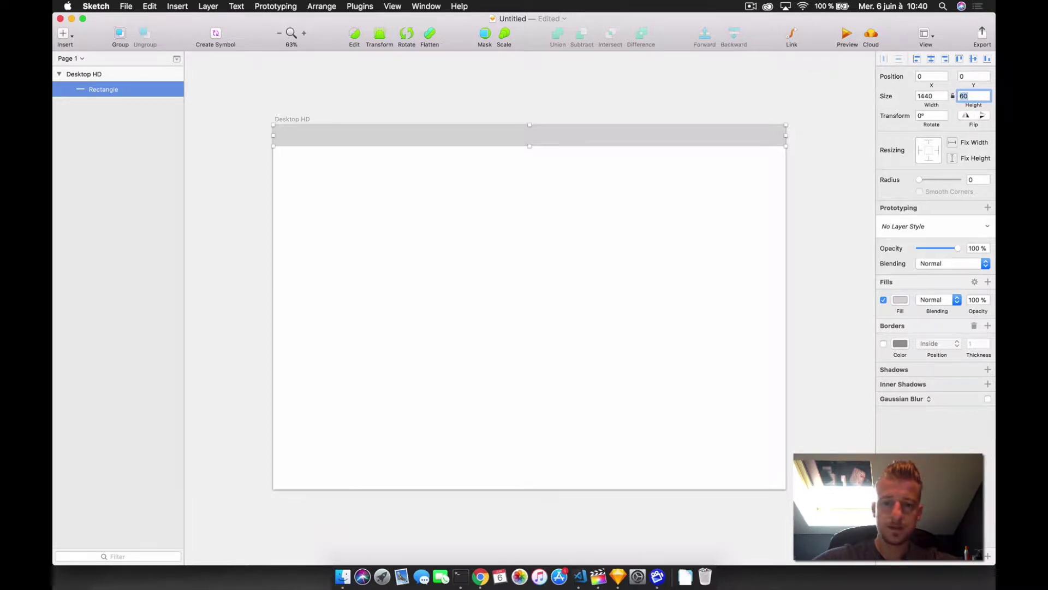
click(453, 243)
- Draw a borderless 240-wide column down the left side, meeting the top bar
key(r)
drag(274, 149, 371, 489)
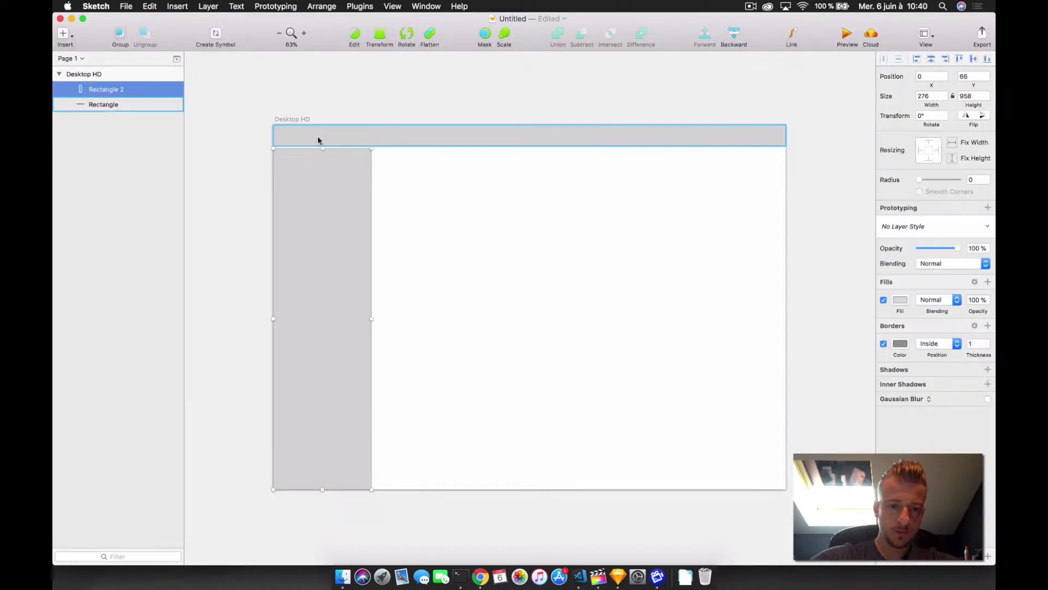
drag(324, 153, 325, 145)
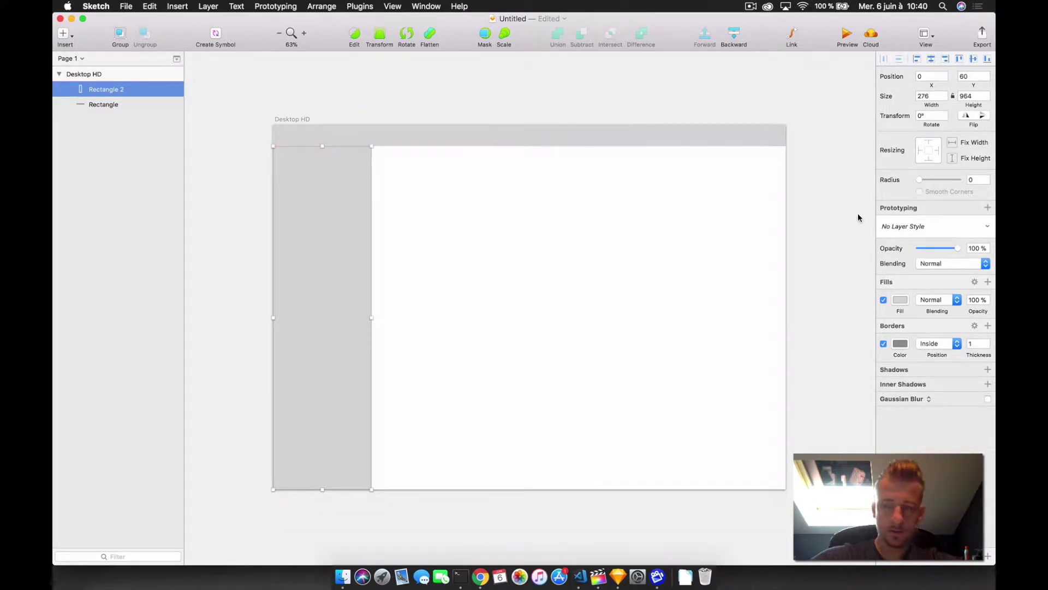
click(884, 344)
click(347, 245)
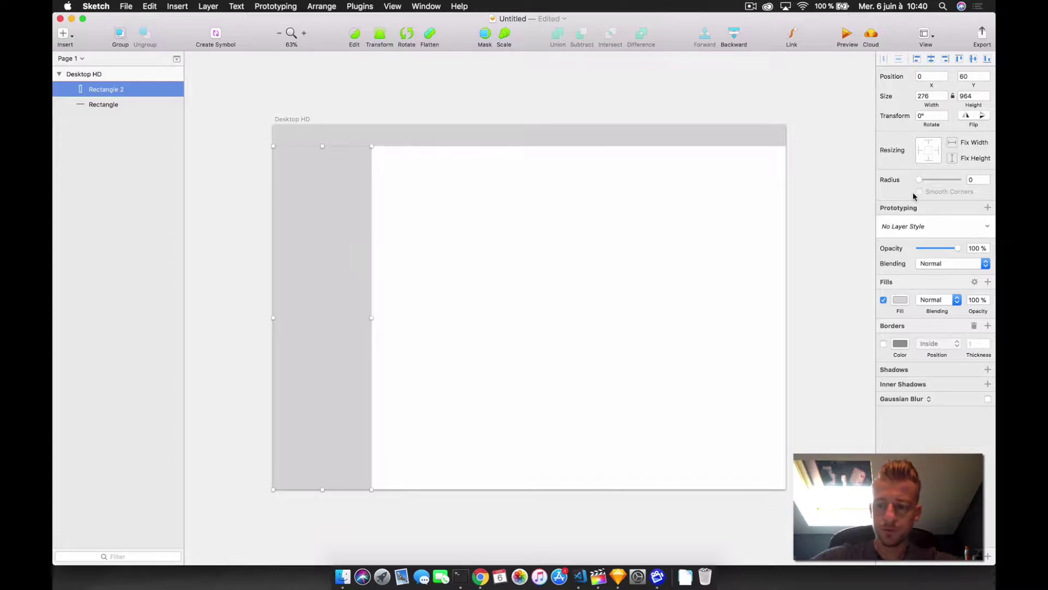
click(737, 82)
text(240)
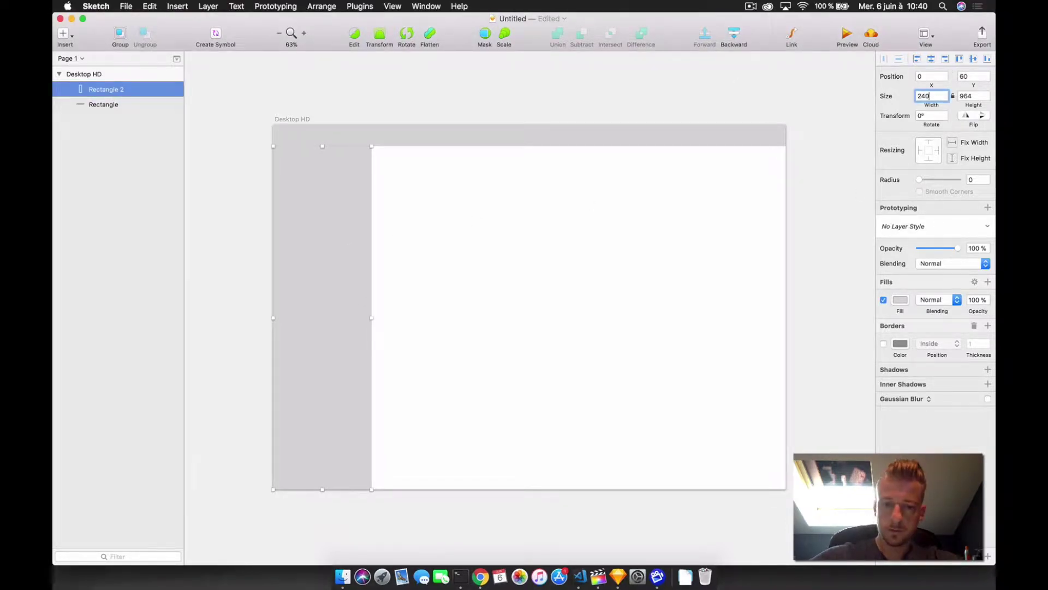
key(Return)
key(Escape)
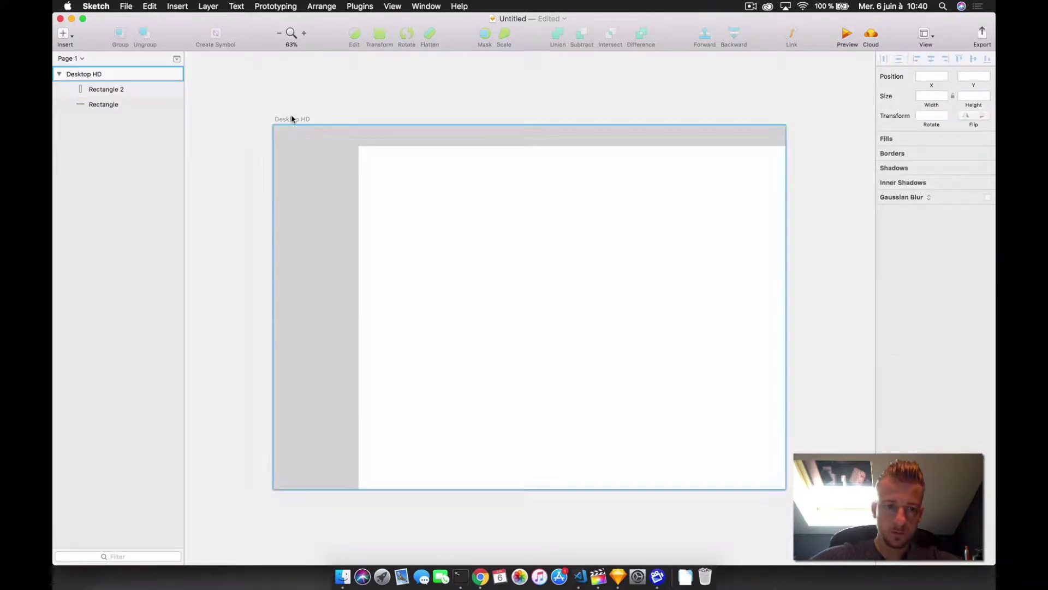
- Give the artboard a #31424D navy background and fill the top bar orange
click(290, 118)
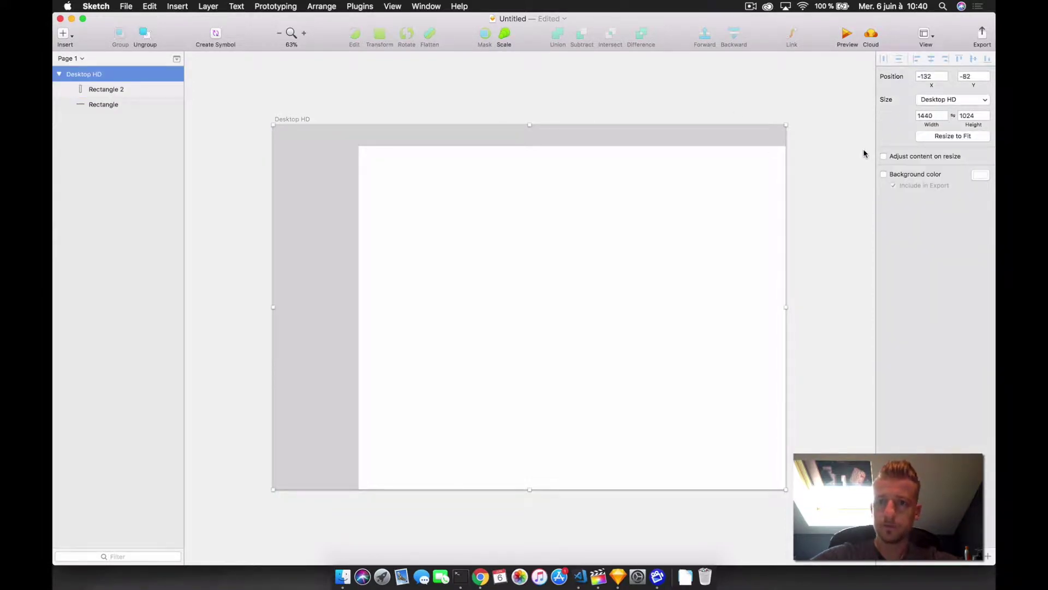
click(884, 174)
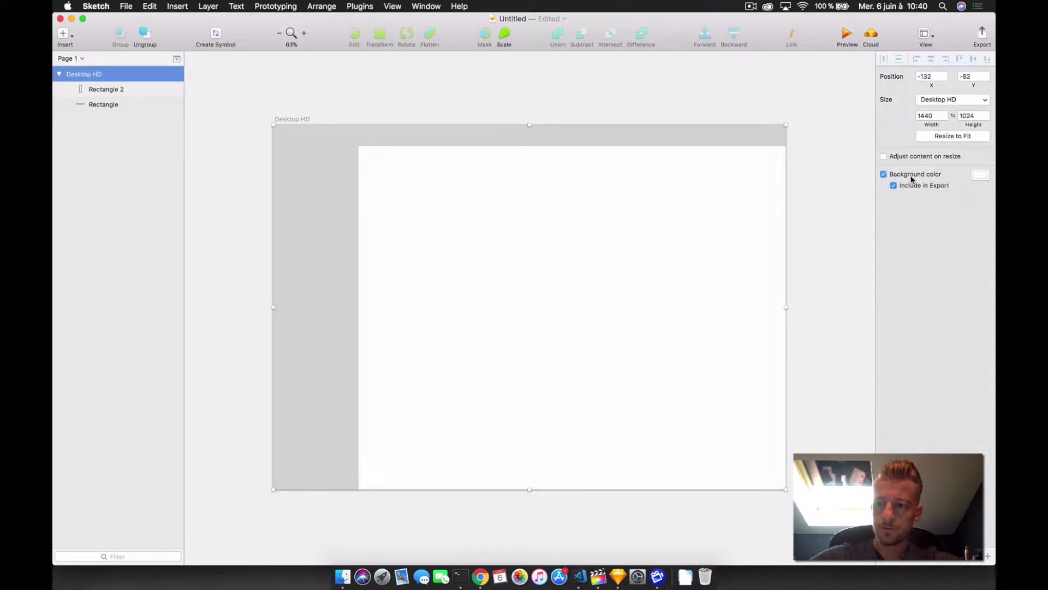
click(978, 176)
key(super+v)
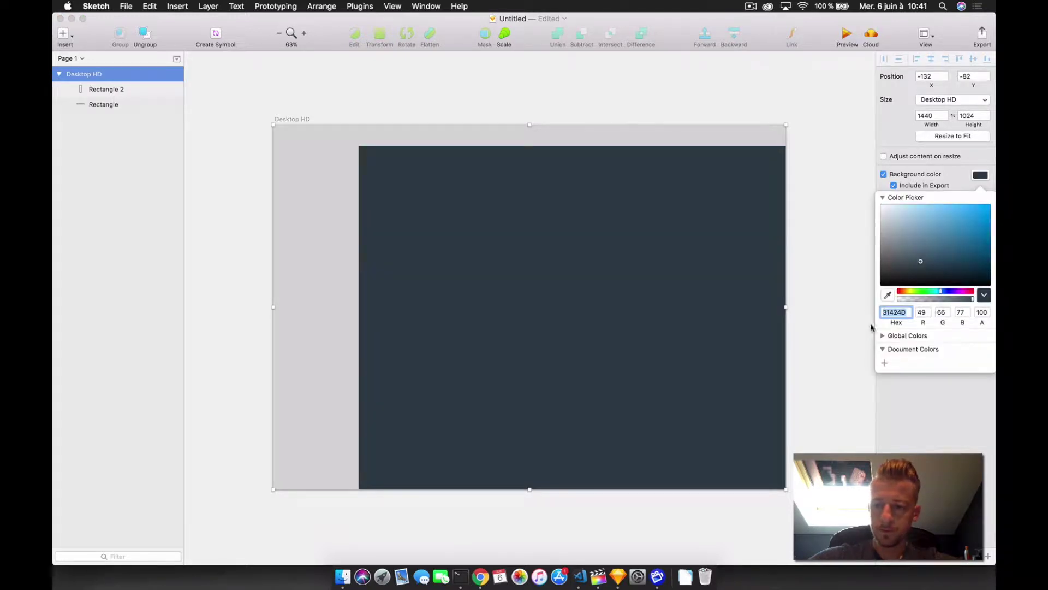
click(406, 140)
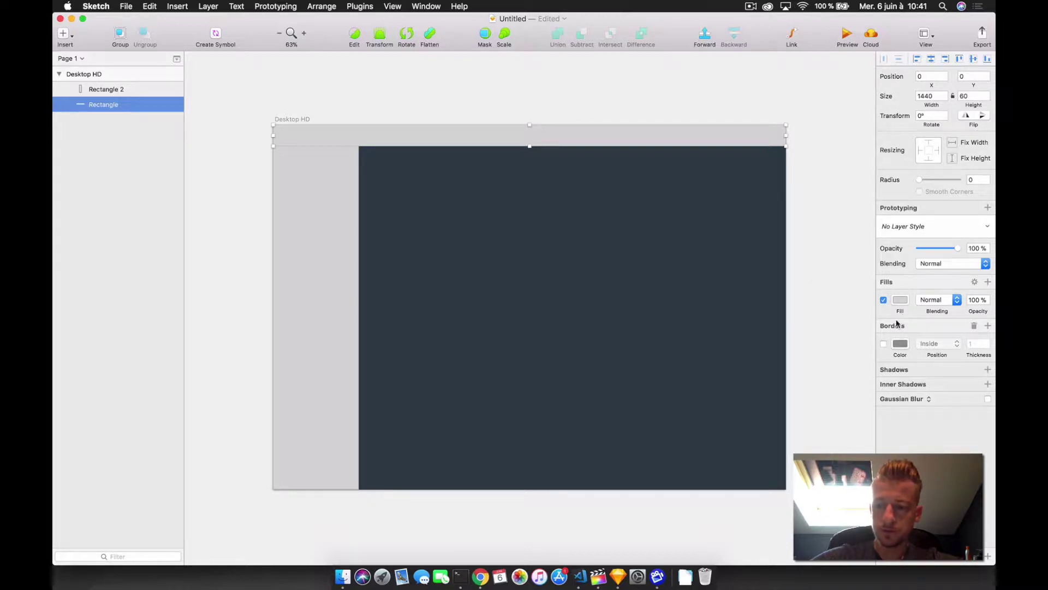
click(901, 300)
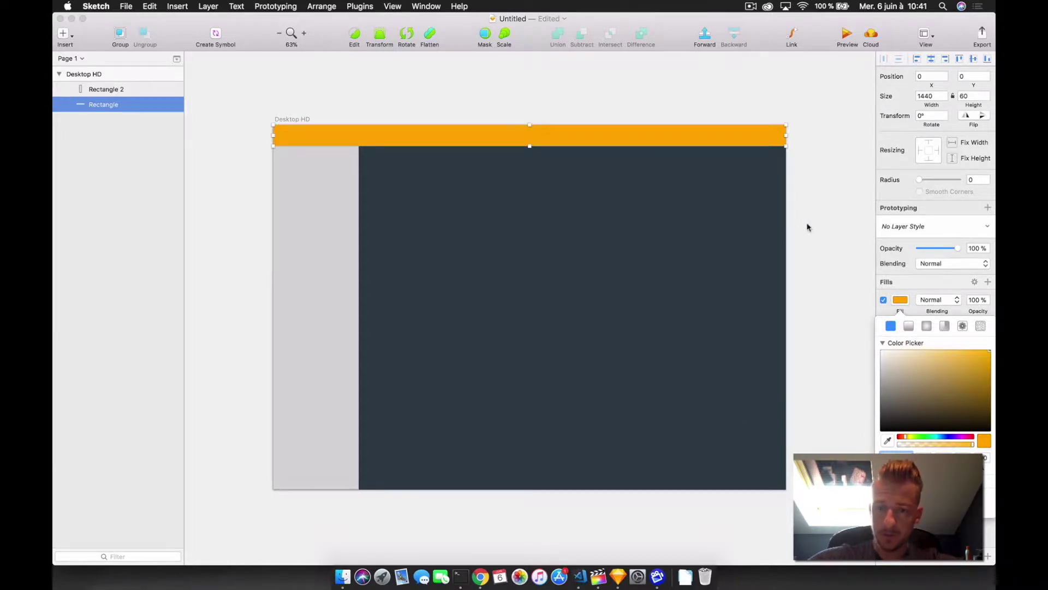
- Save the artboard's navy #31424D background to Document Colors
click(295, 120)
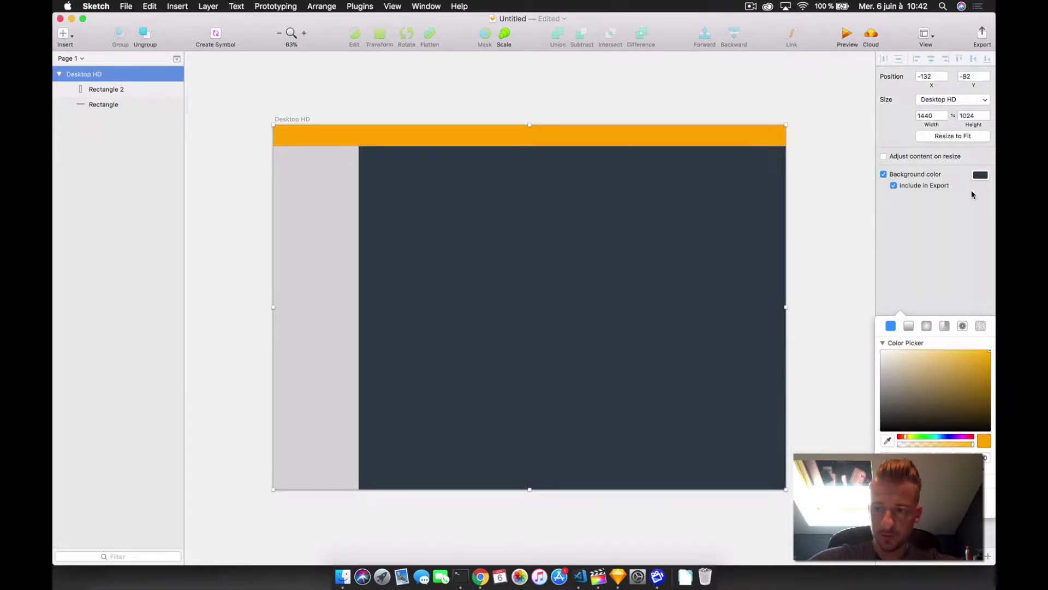
click(980, 174)
click(899, 363)
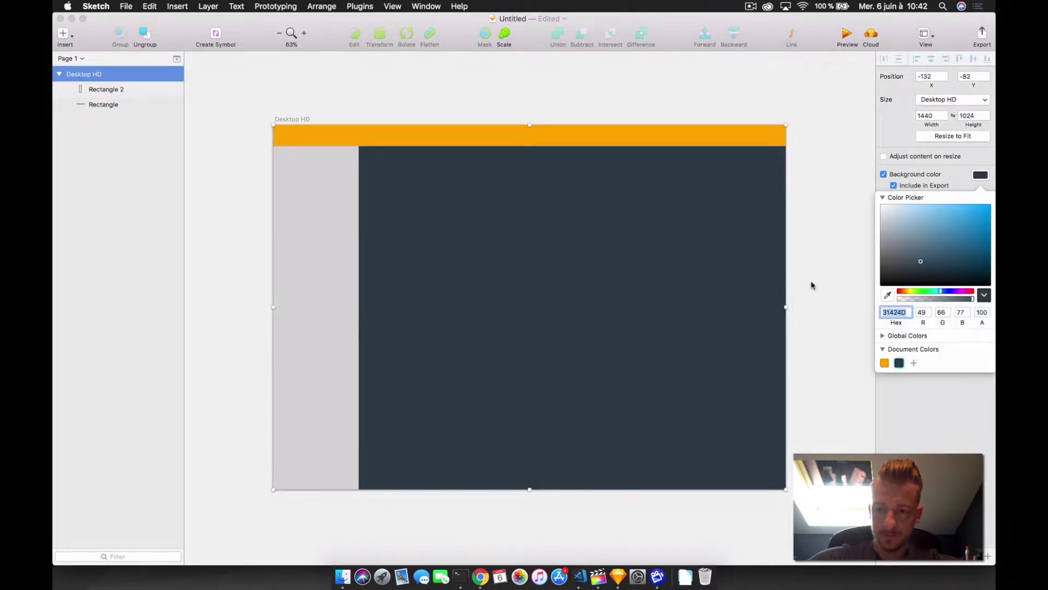
click(812, 285)
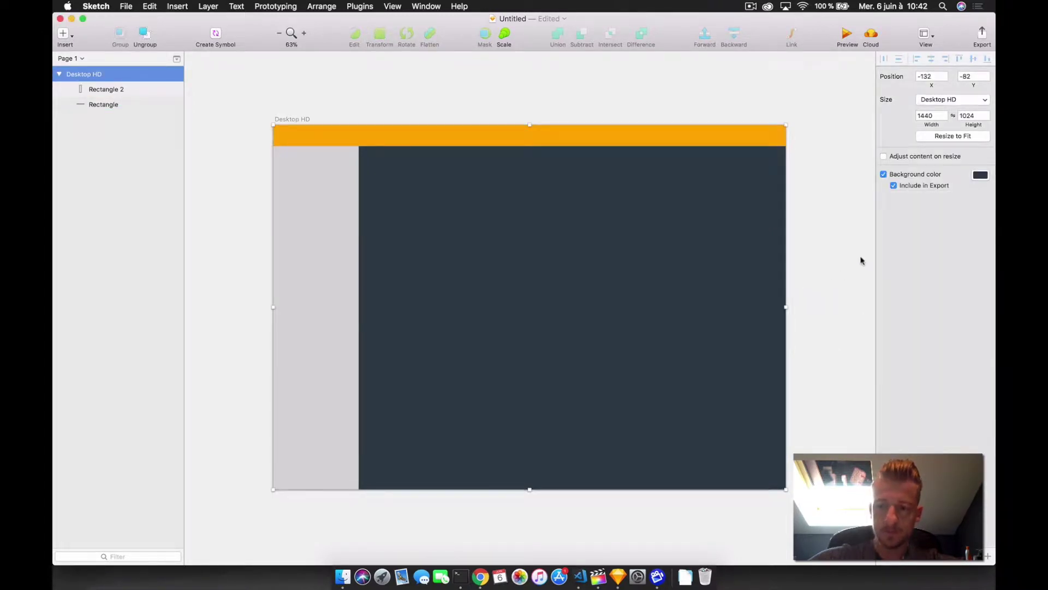
click(417, 110)
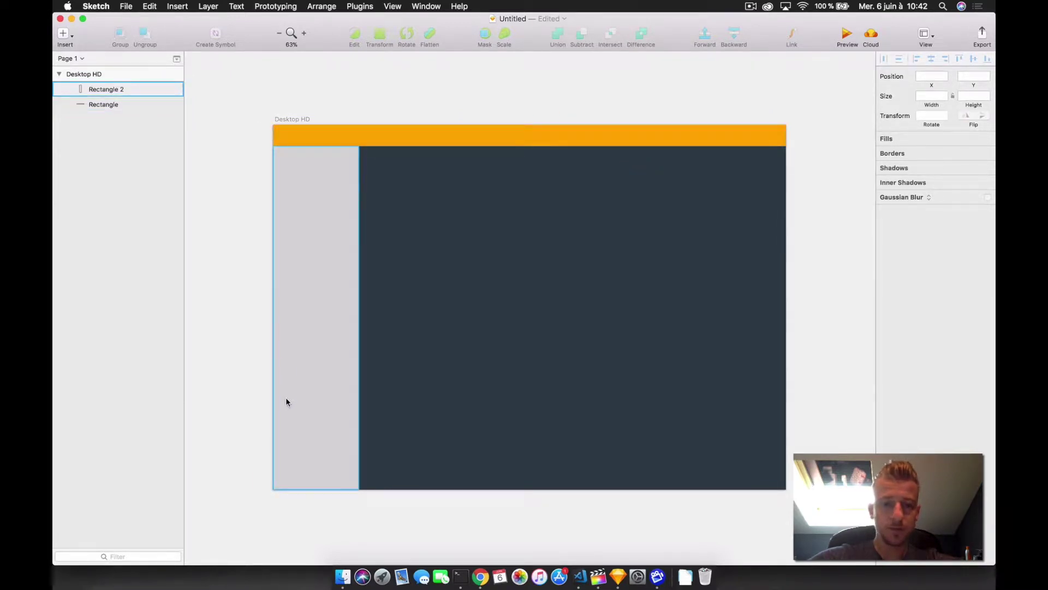
- Fill the sidebar column with the saved navy, nudged slightly off the background shade
click(335, 306)
click(899, 300)
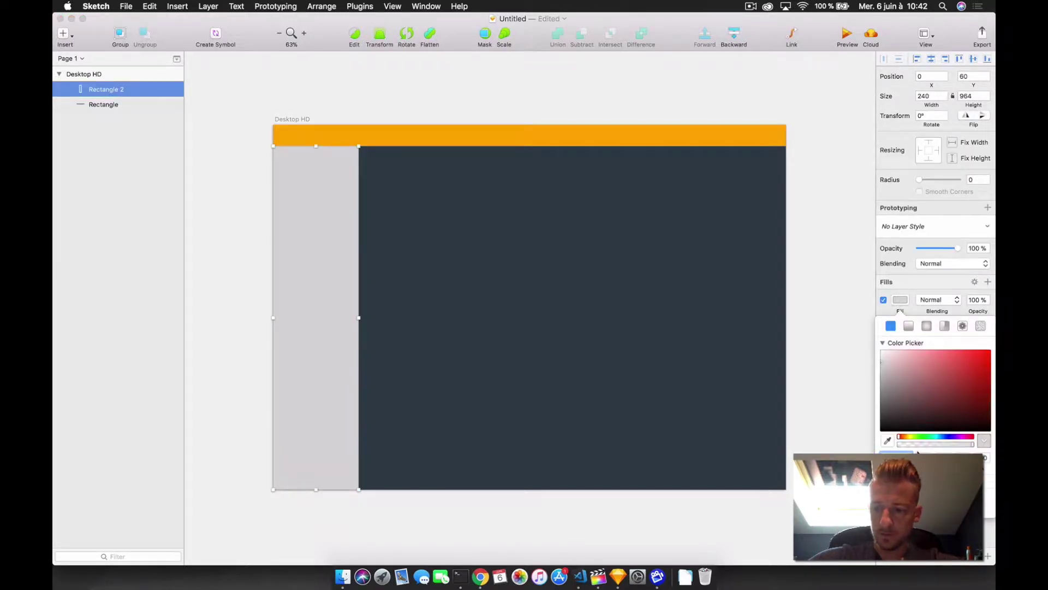
click(890, 483)
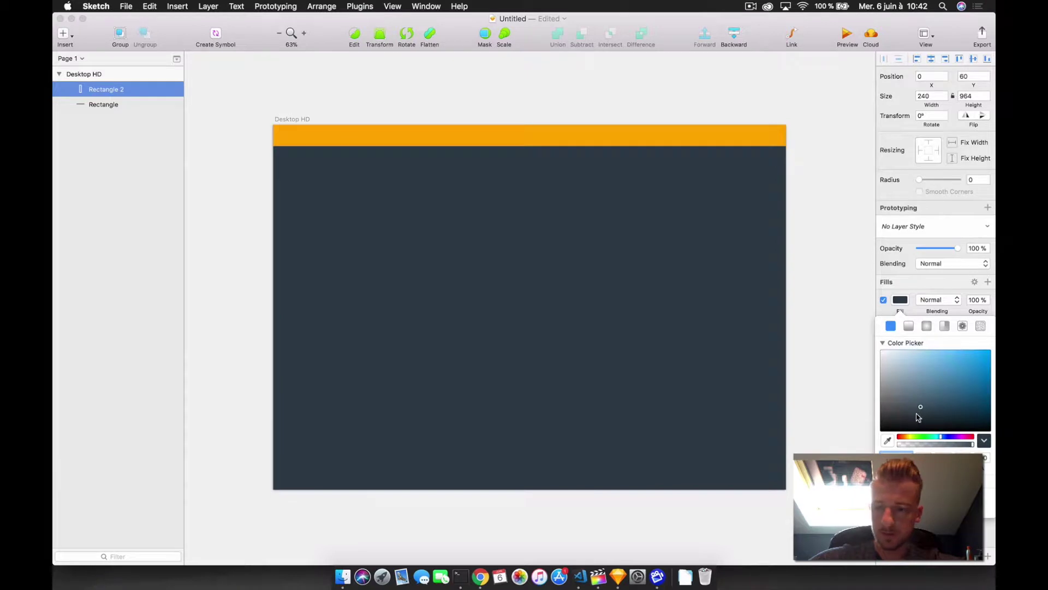
drag(922, 415, 914, 409)
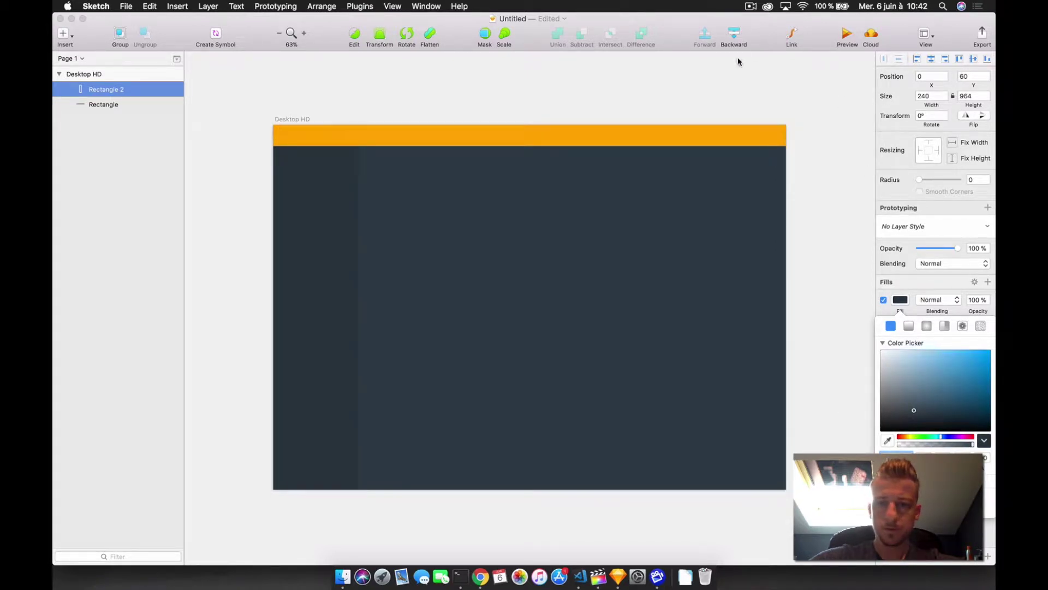
click(657, 92)
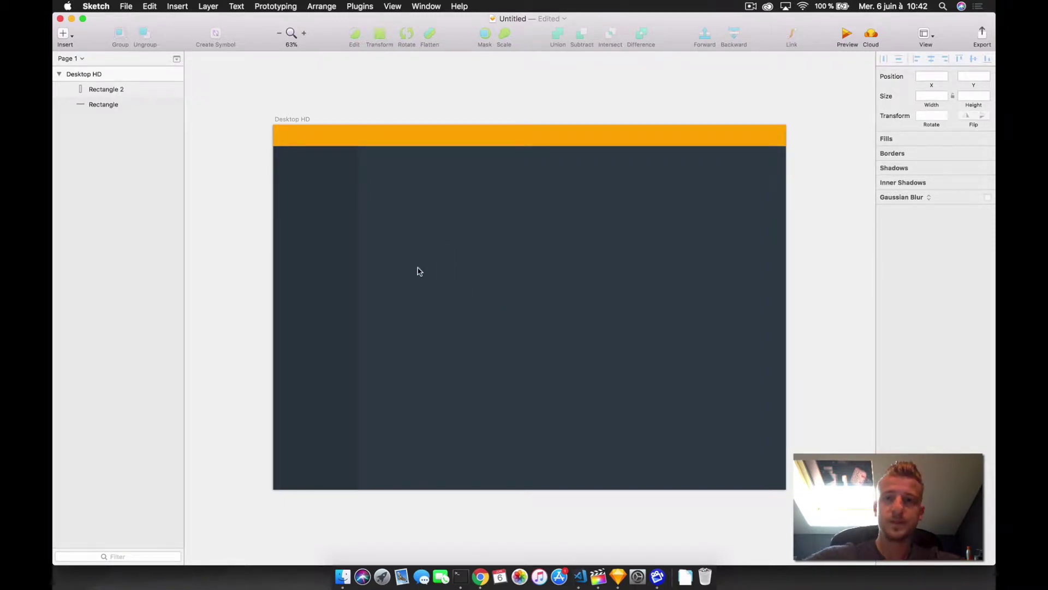
- Draw a borderless rectangle over the header's top-left corner with height 60
click(314, 186)
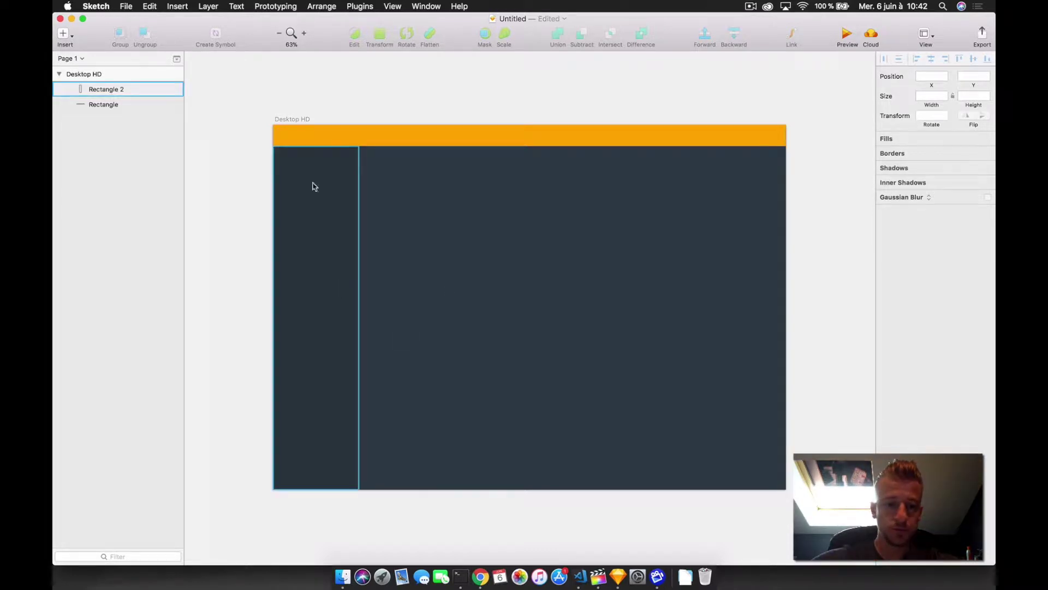
key(Escape)
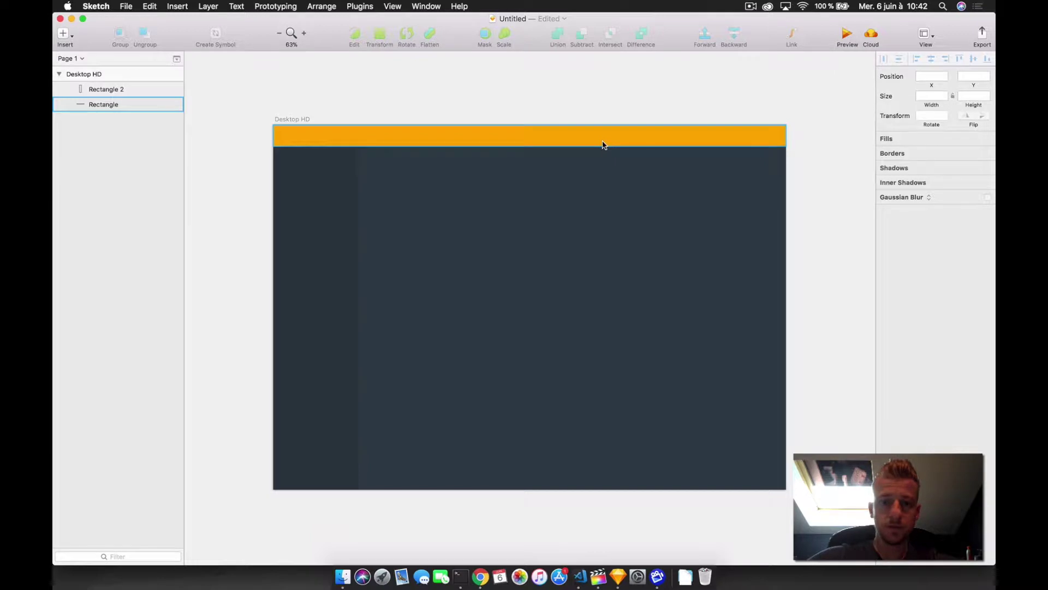
scroll(334, 135, up, 3)
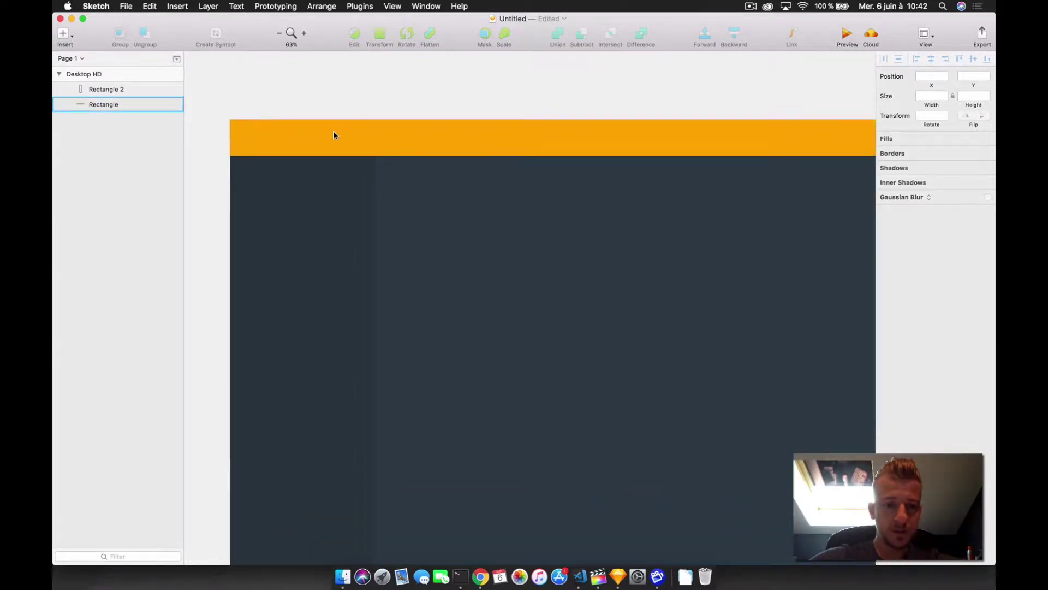
scroll(333, 132, left, 3)
key(r)
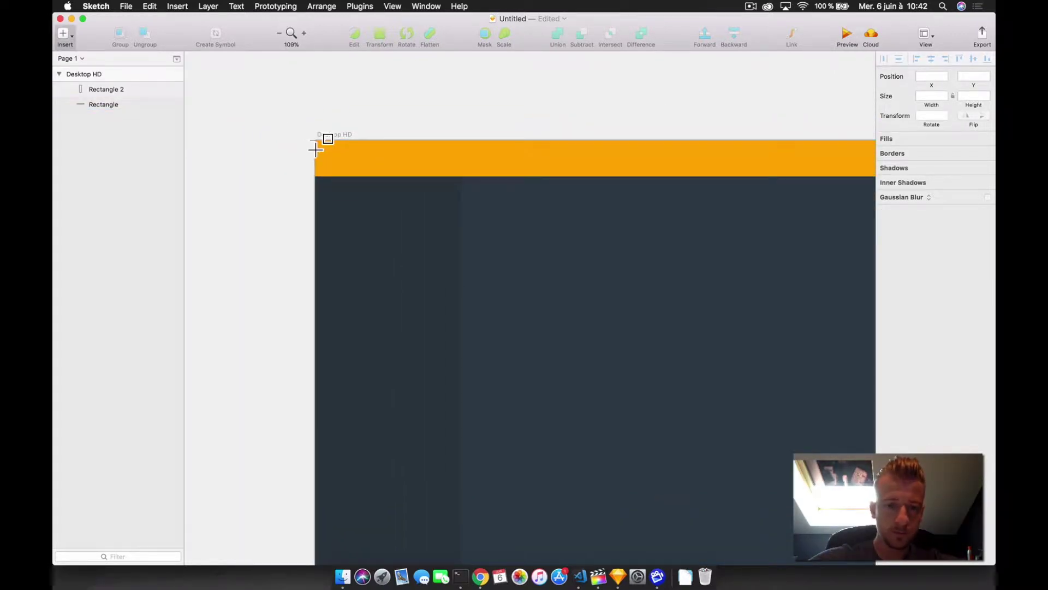
mouse_move(315, 141)
mouse_down()
mouse_move(444, 180)
mouse_move(462, 175)
mouse_up()
click(883, 343)
click(973, 97)
text(60)
key(Return)
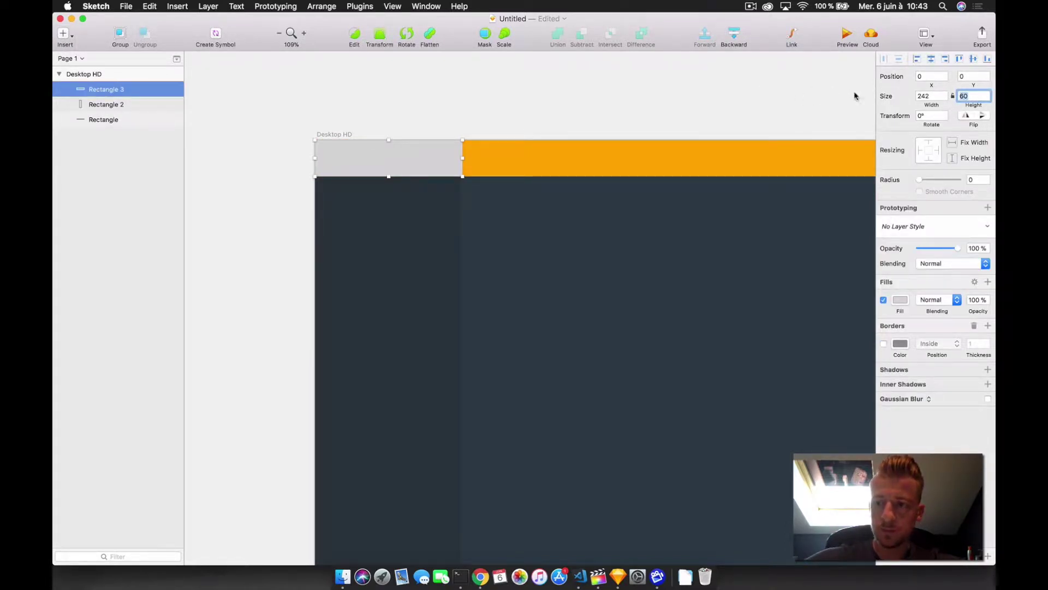
- Make the corner rectangle 240 wide and fill it a slightly darker orange
click(931, 96)
text(2)
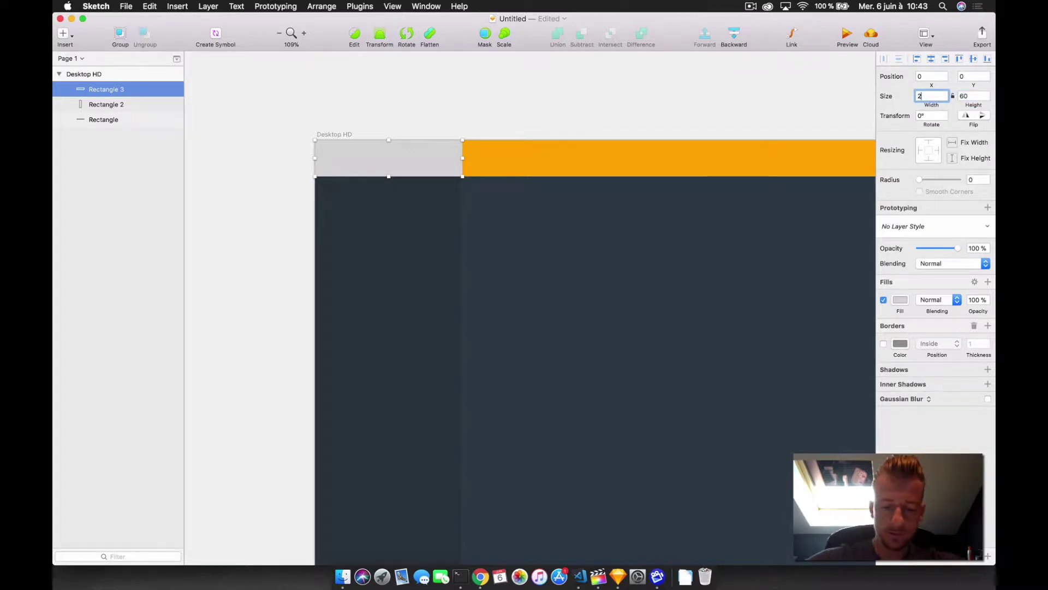
key(Return)
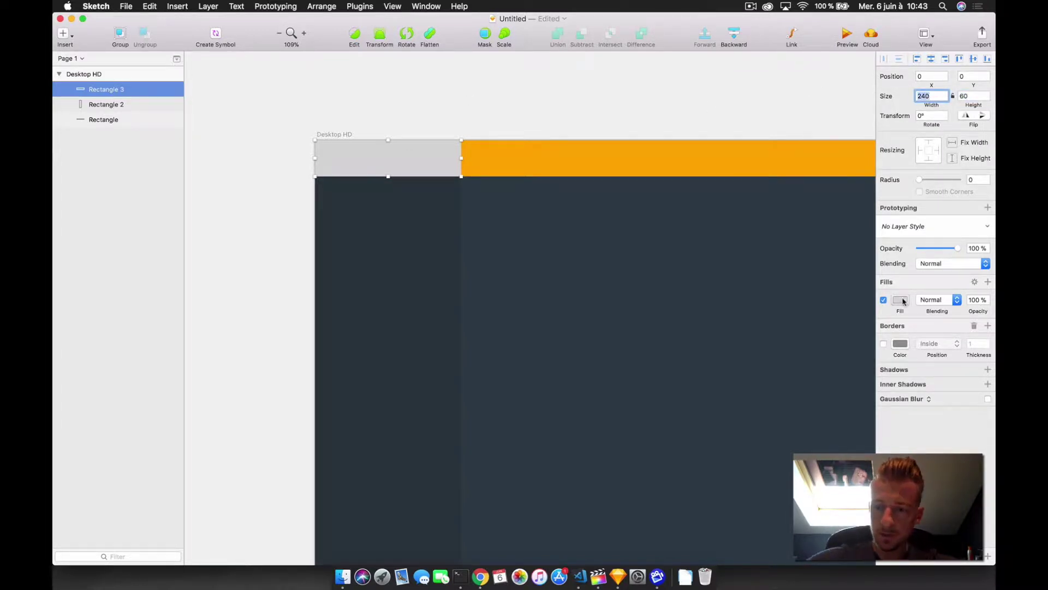
click(900, 300)
key(Return)
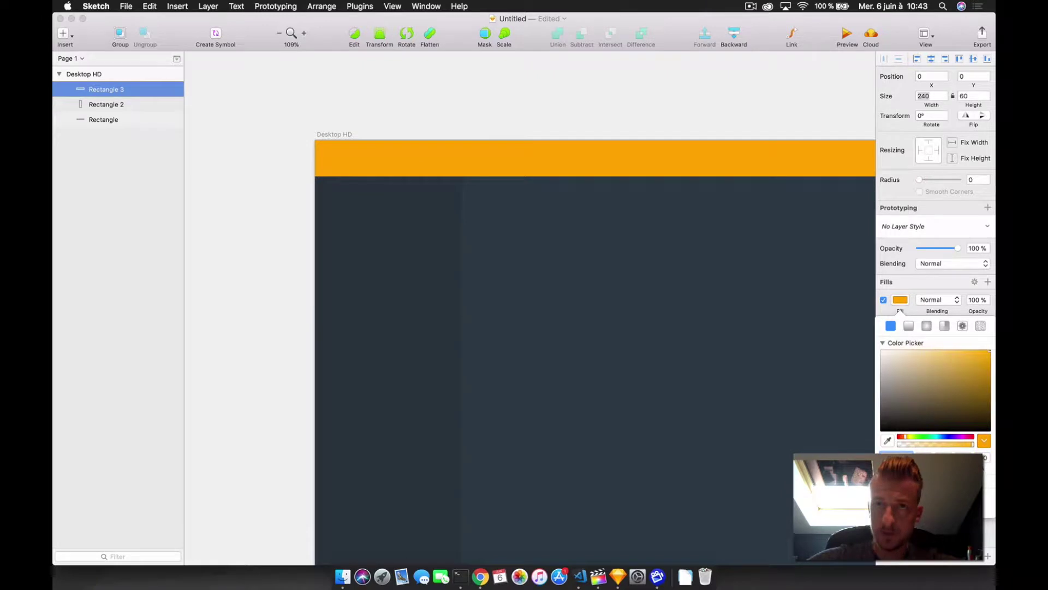
click(990, 359)
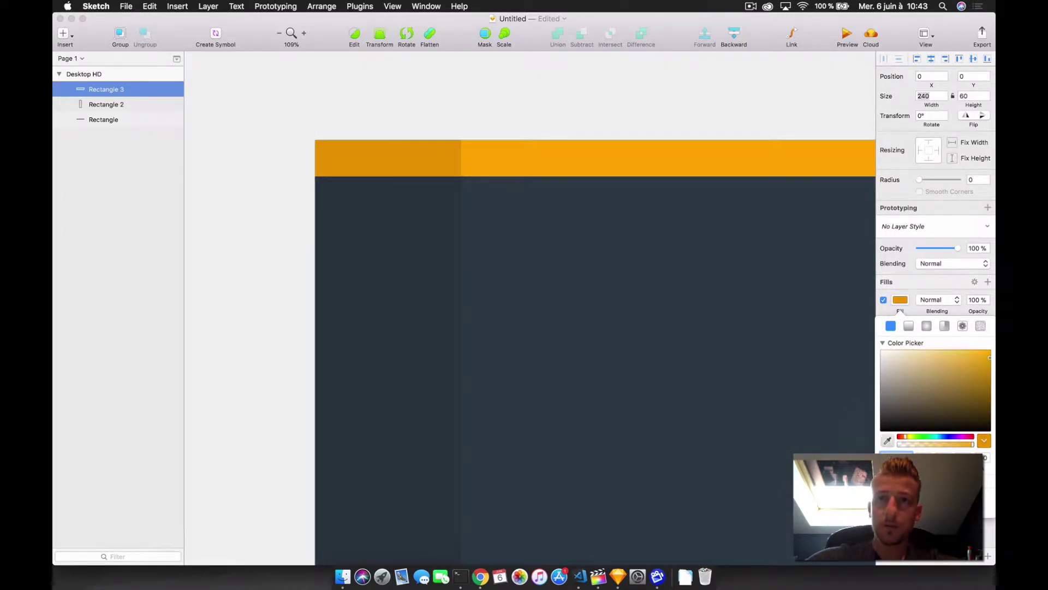
drag(988, 357, 989, 355)
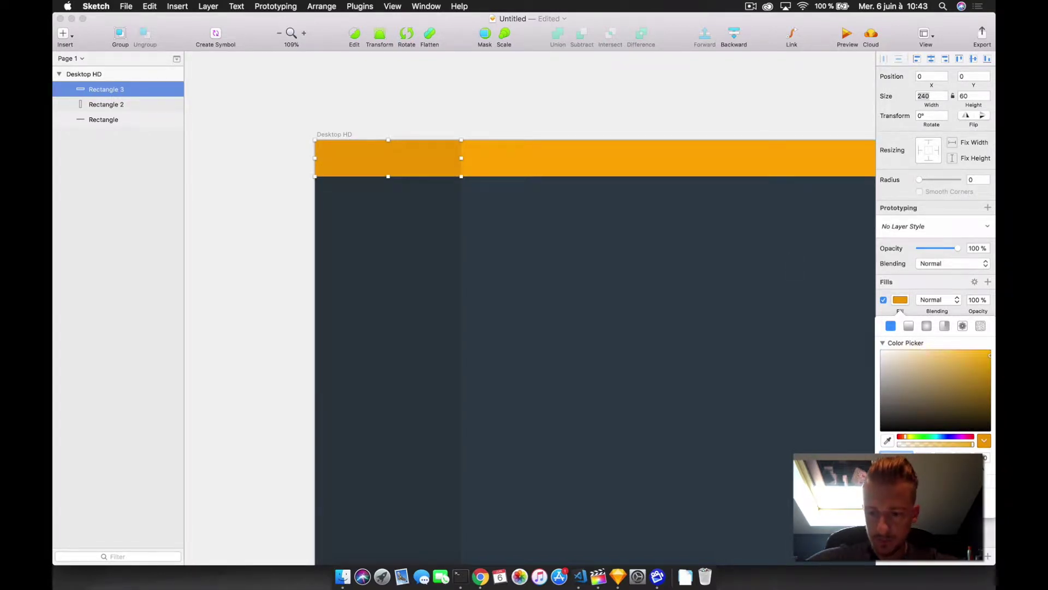
- Check the sidebar column's fill colour settings, then deselect it
click(402, 423)
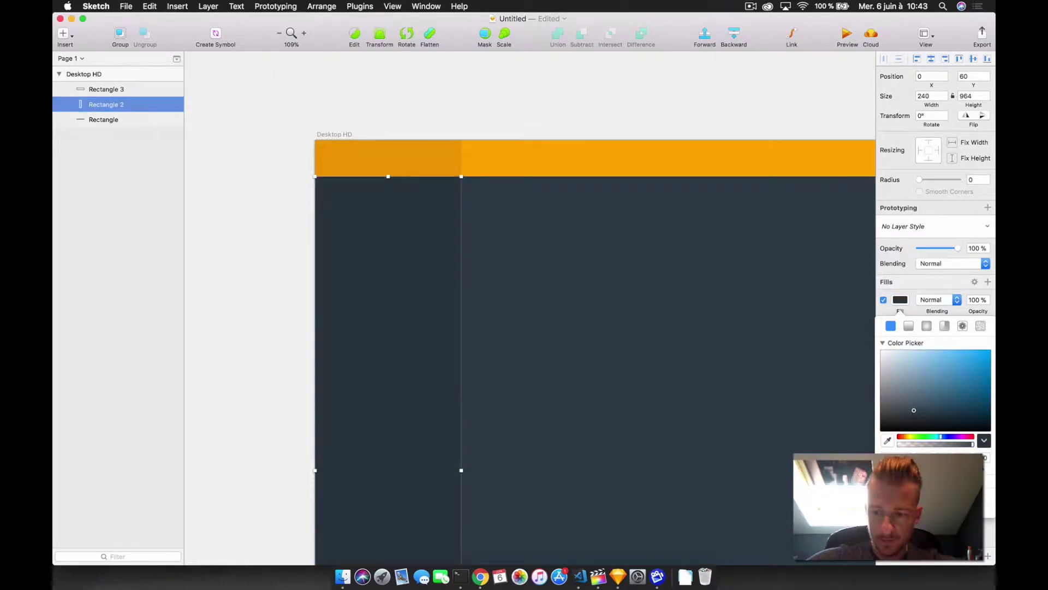
click(896, 458)
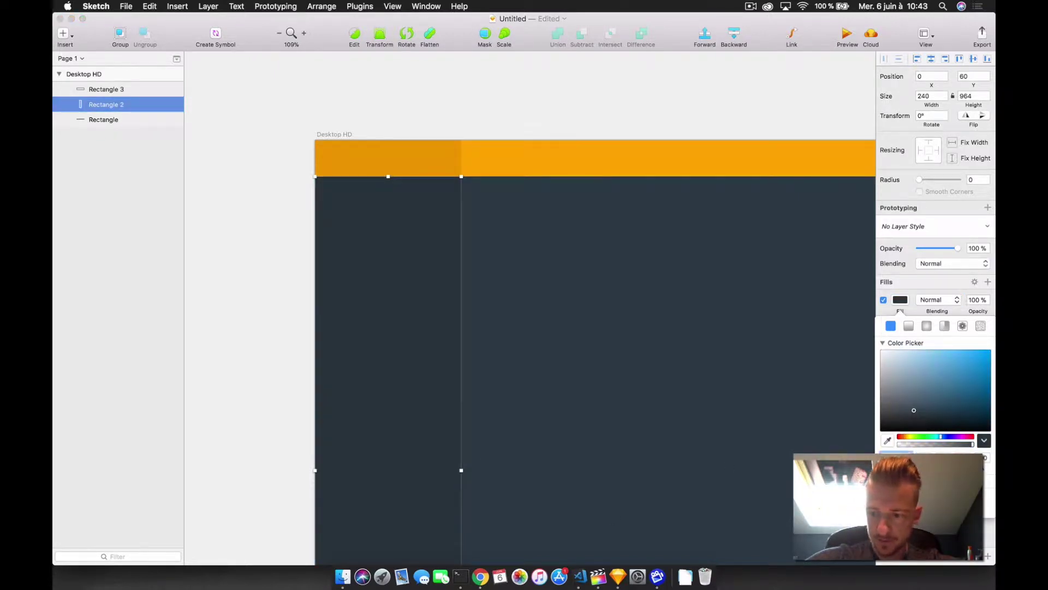
scroll(680, 158, up, 2)
click(680, 159)
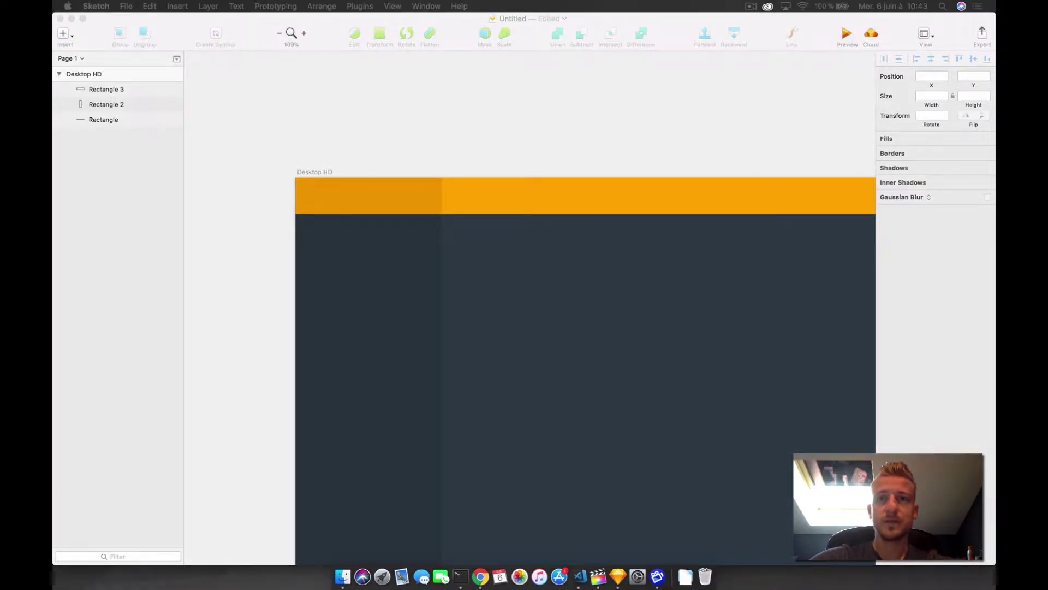
- Paste the FORMAKOD logo onto the darker orange block and select both to check alignment
key(super+v)
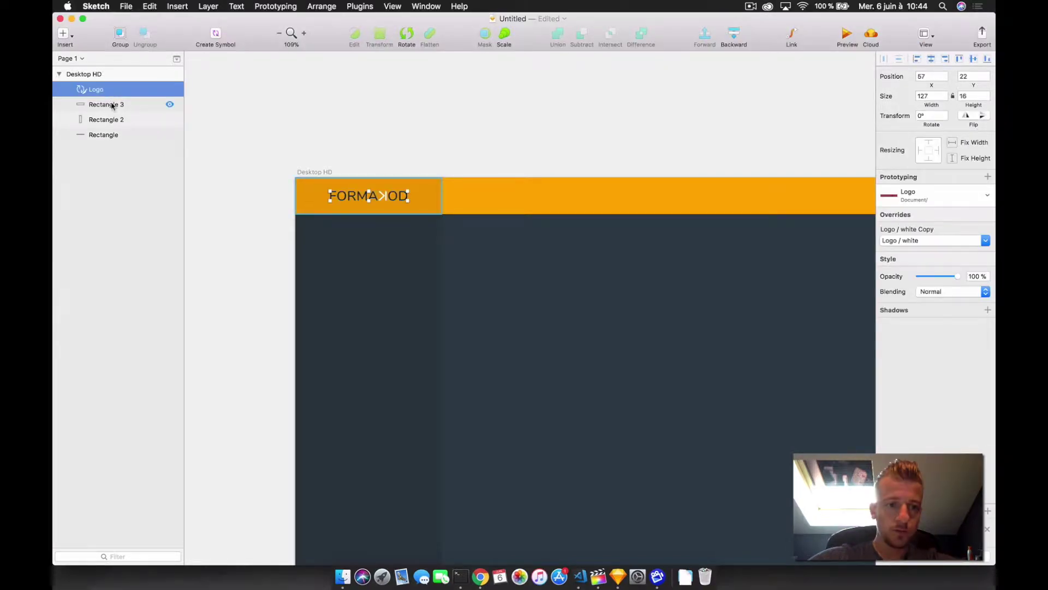
click(258, 107)
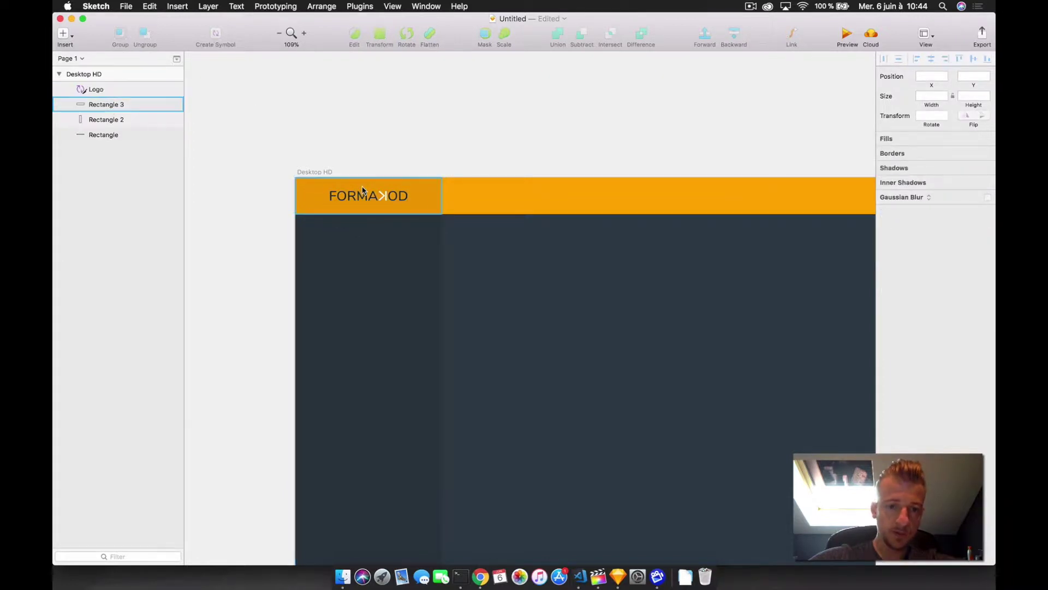
click(107, 90)
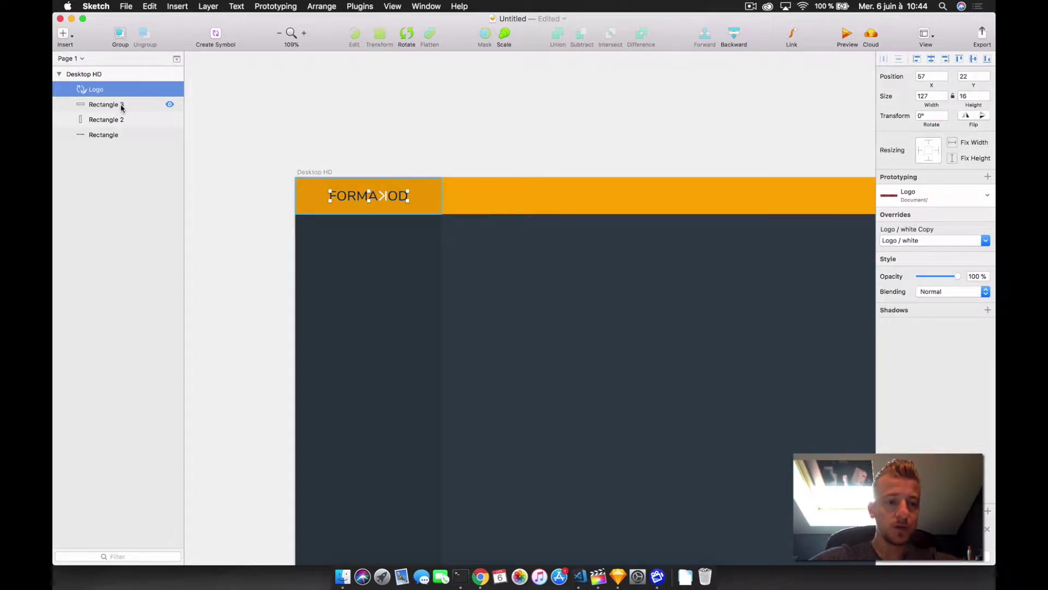
shift+click(121, 104)
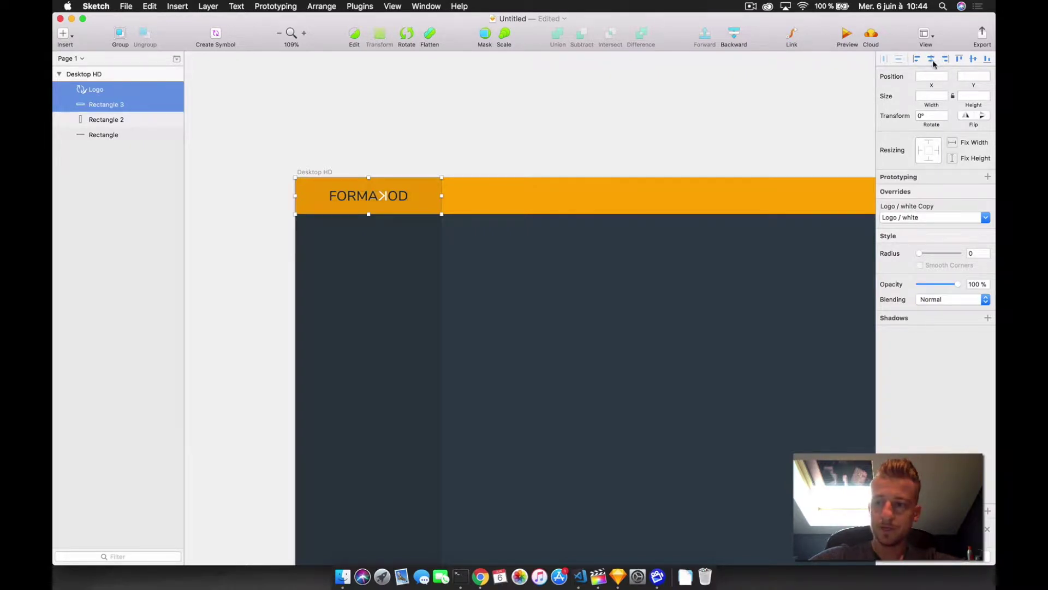
click(611, 99)
scroll(611, 227, right, 6)
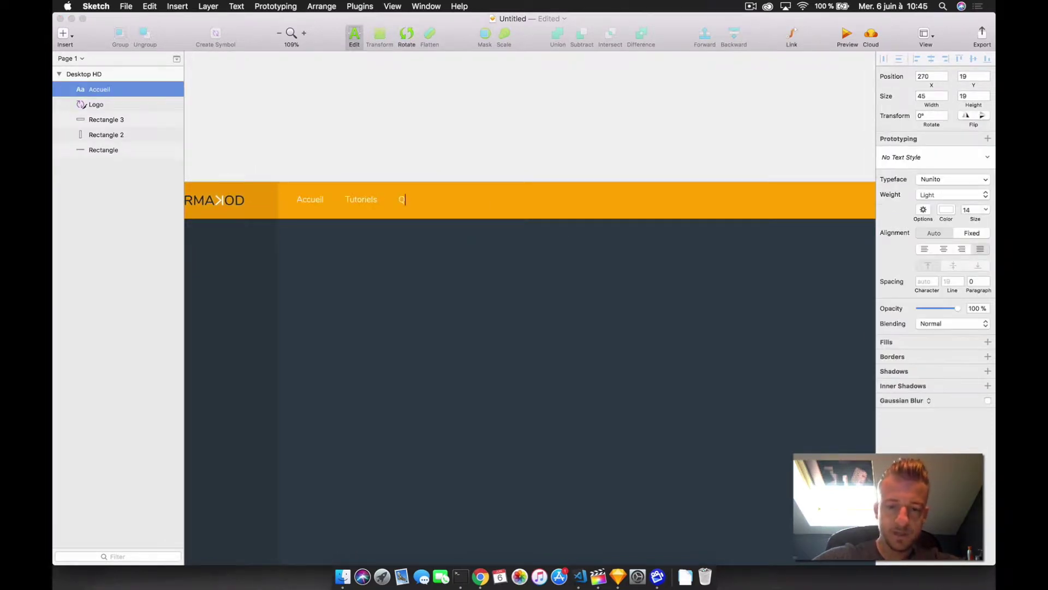
- Finish the nav text with 'Qui sommes nous ?' and set it to size 16, Regular
text(sommes nous ?)
key(Escape)
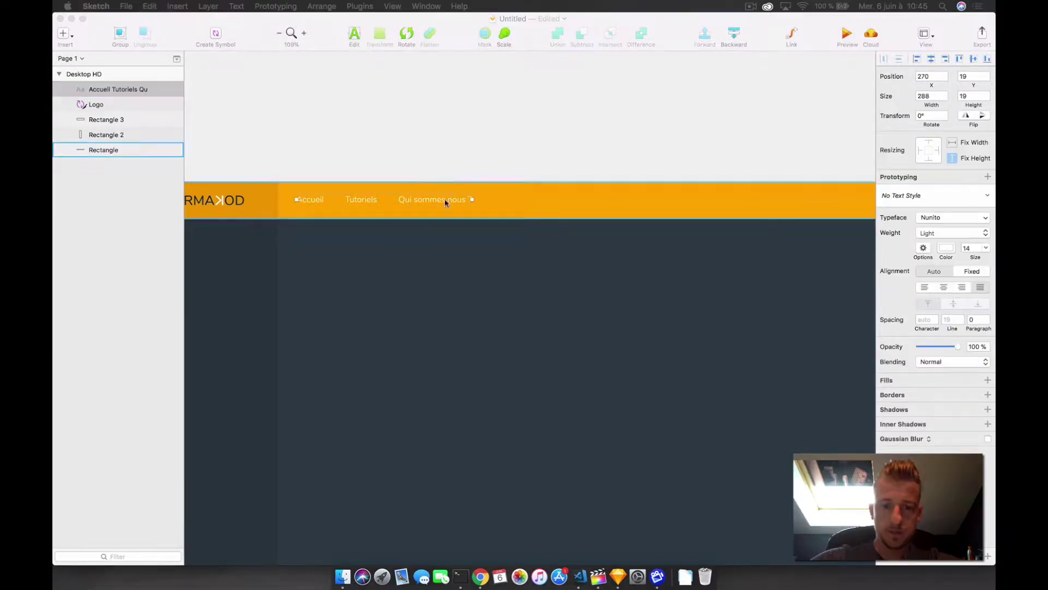
click(967, 247)
key(Up)
key(Up)
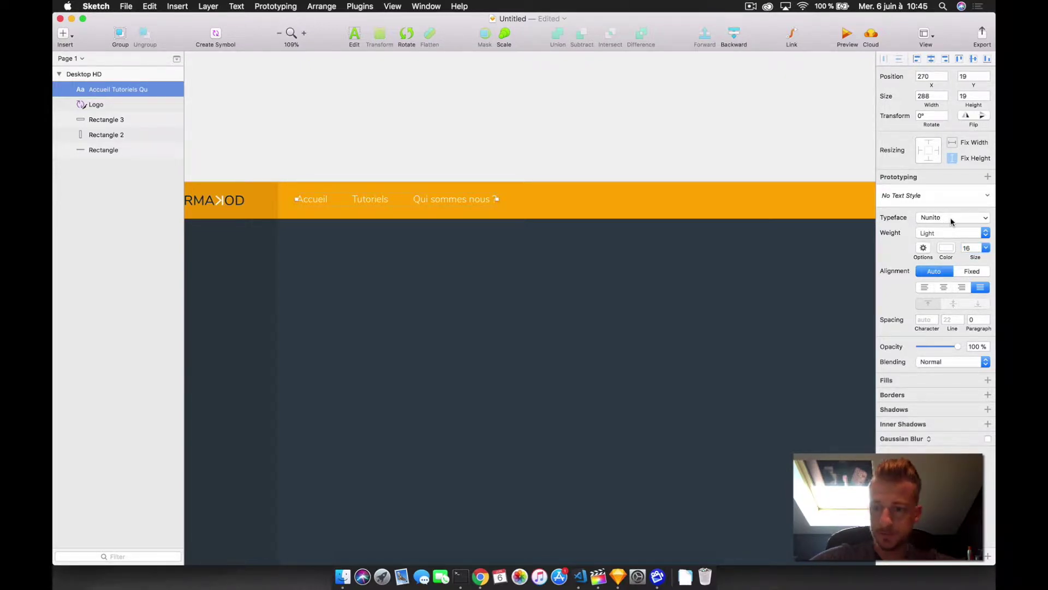
click(946, 233)
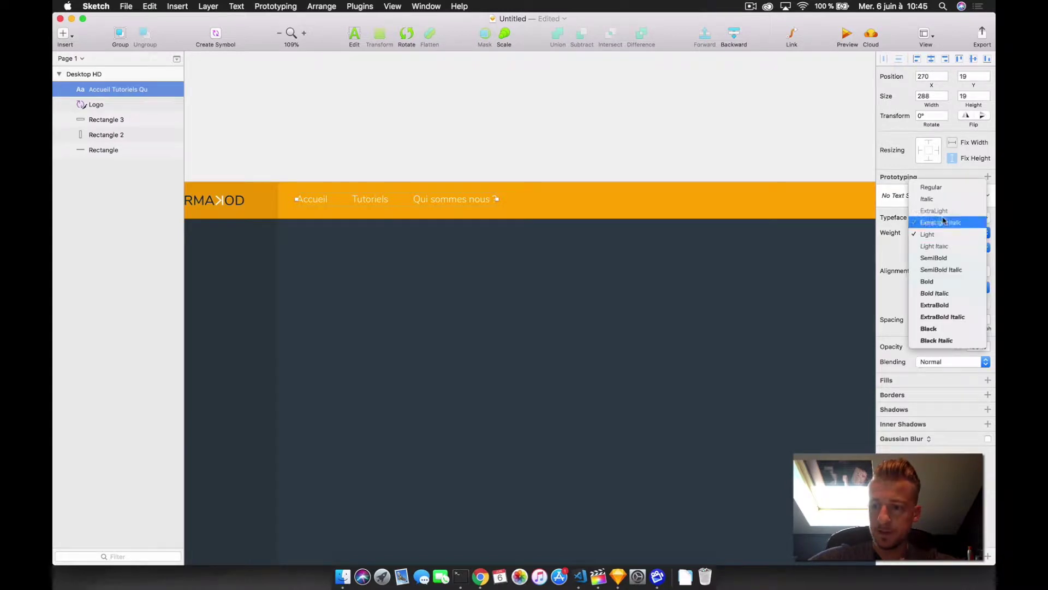
click(946, 189)
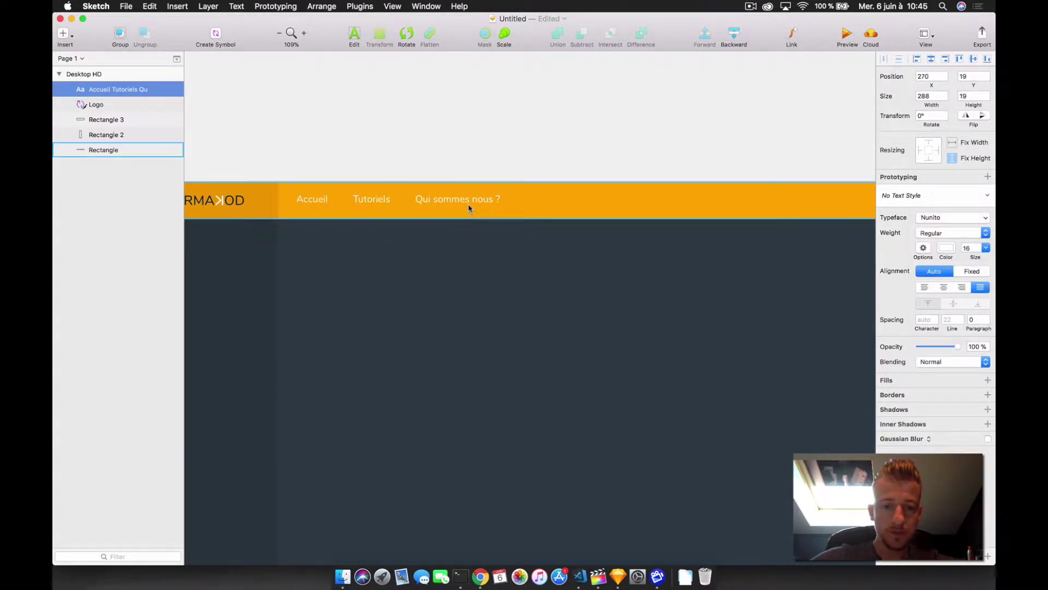
- Group the logo and its darker orange block as 'Header logo'
click(109, 104)
shift+click(109, 120)
right_click(99, 116)
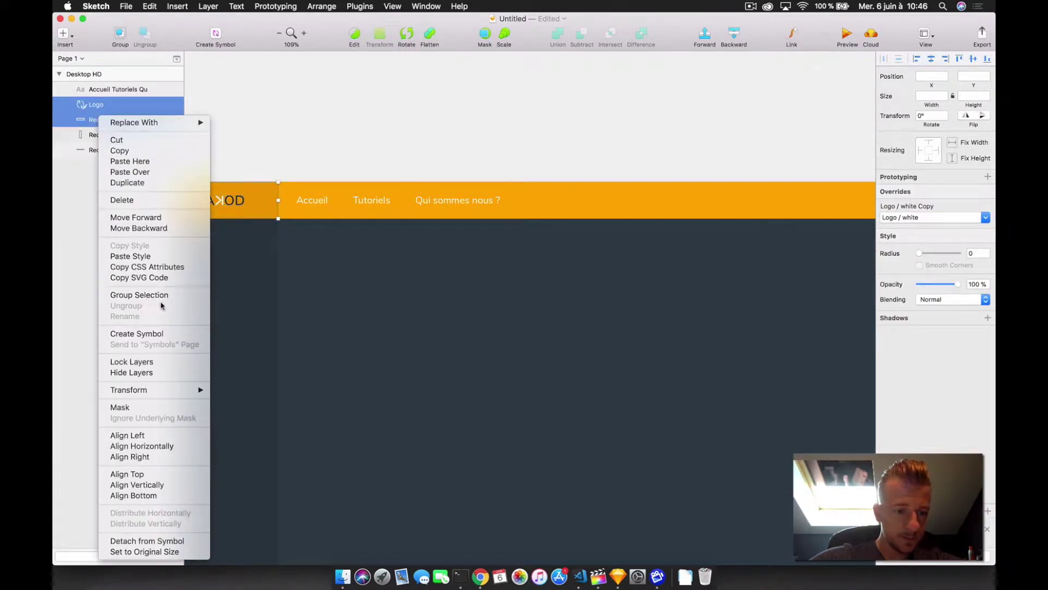
click(168, 295)
double_click(94, 105)
text(Header logo)
- Group the nav text, Header logo group and orange bar into a group named 'Header'
click(120, 90)
super+click(110, 105)
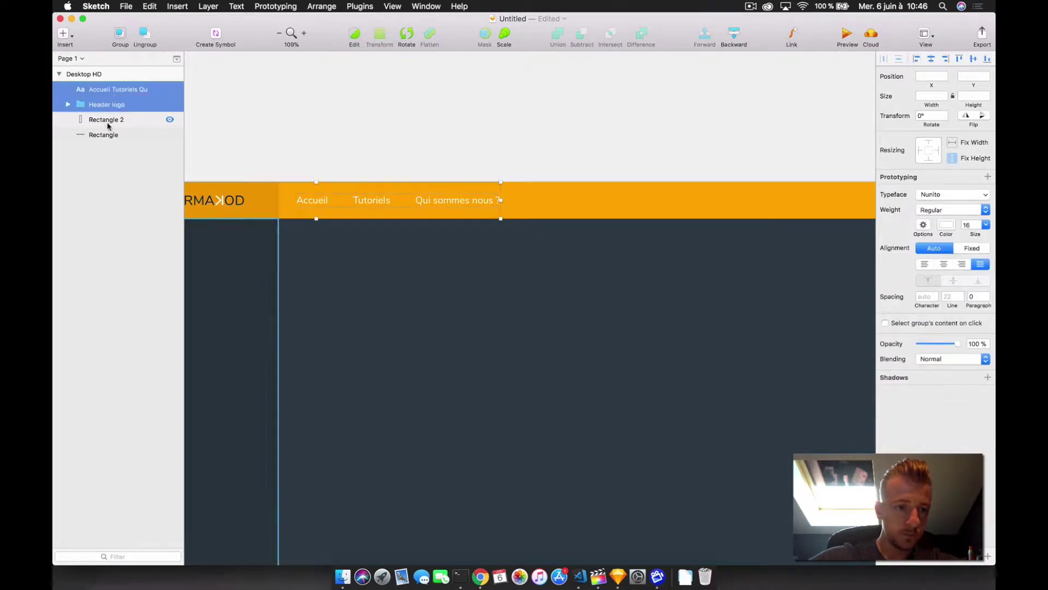
super+click(105, 134)
right_click(119, 112)
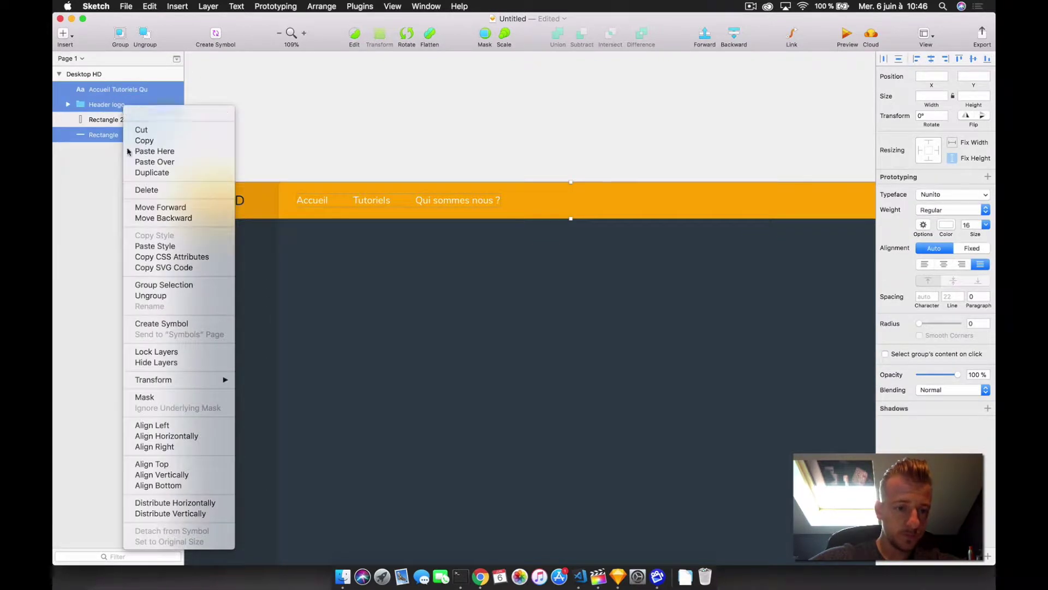
click(164, 283)
text(Header)
key(Return)
scroll(501, 213, left, 5)
key(Escape)
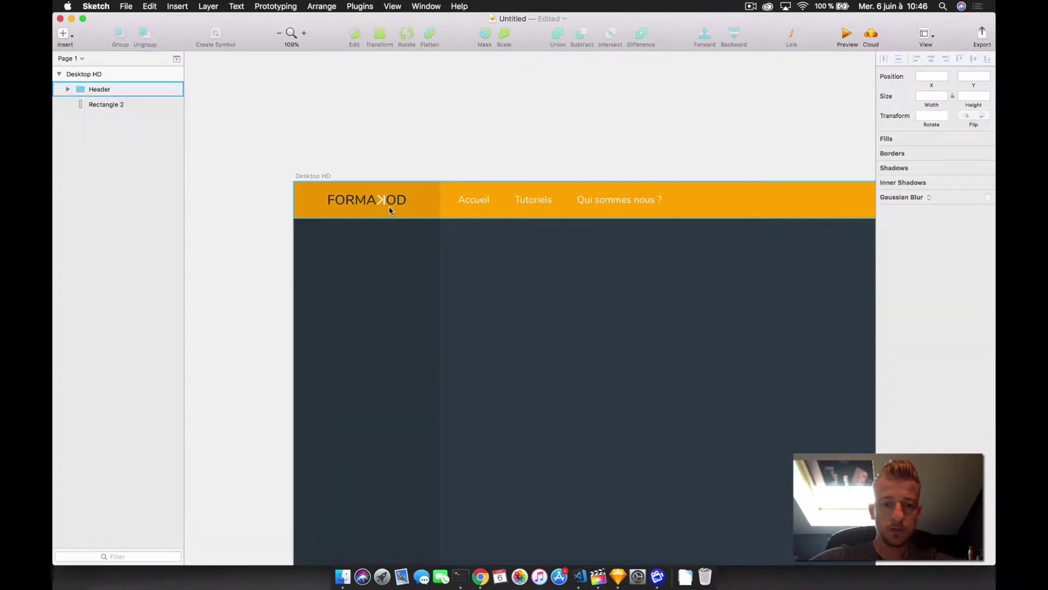
scroll(529, 198, right, 5)
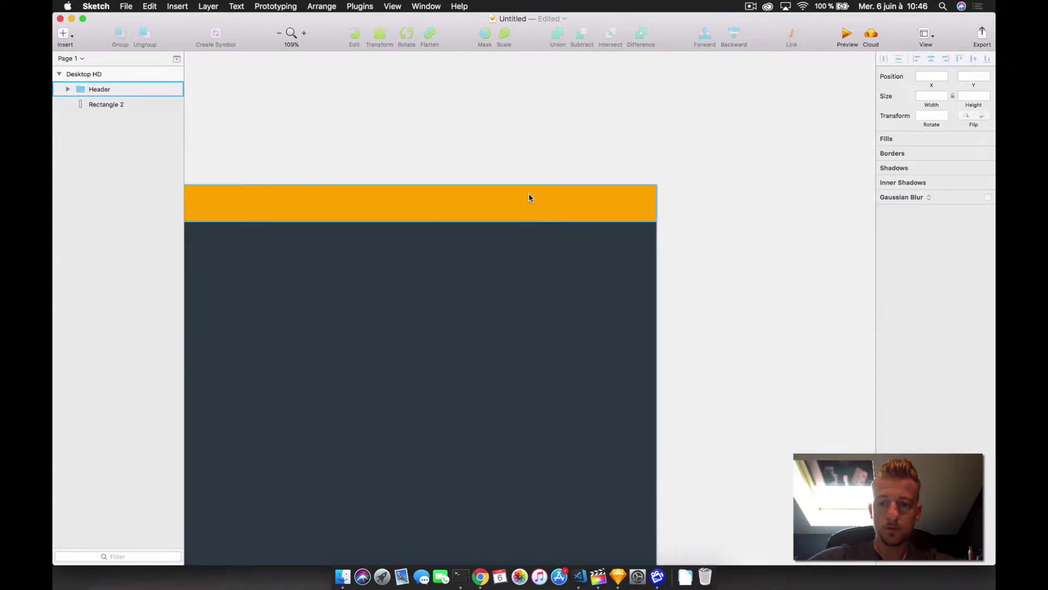
scroll(528, 198, left, 5)
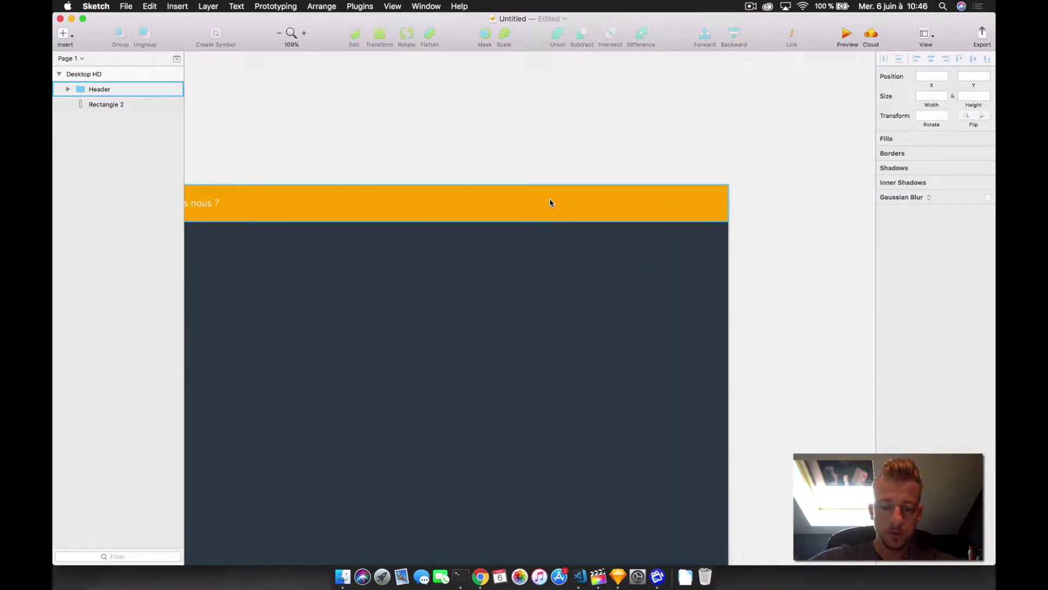
- Draw a borderless search bar on the header, filled header orange, with rounded corners and adjusted height
key(r)
mouse_move(517, 200)
mouse_down()
mouse_move(681, 218)
mouse_move(667, 210)
mouse_up()
click(883, 344)
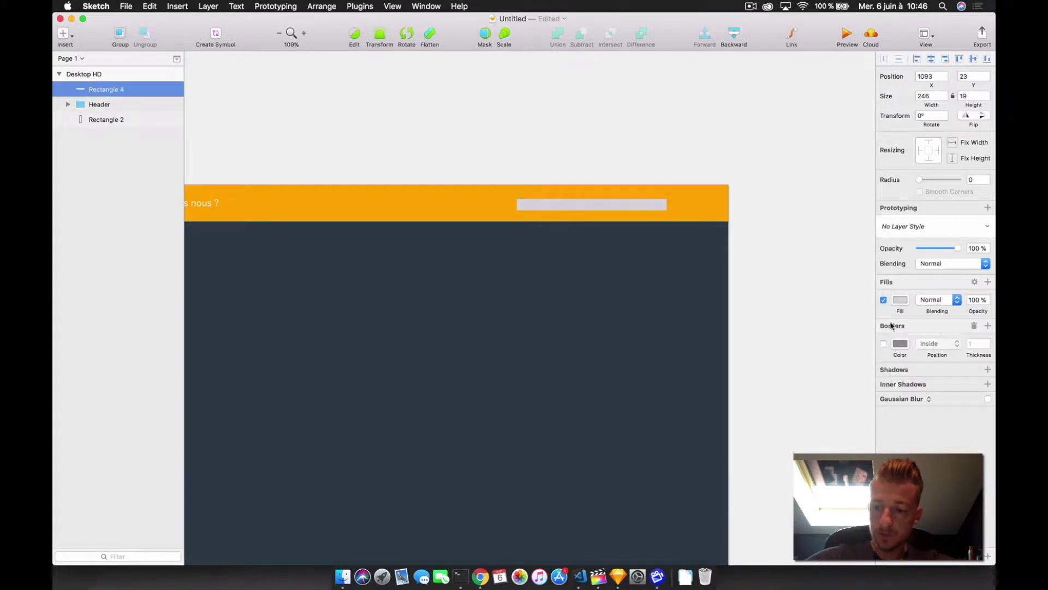
click(899, 299)
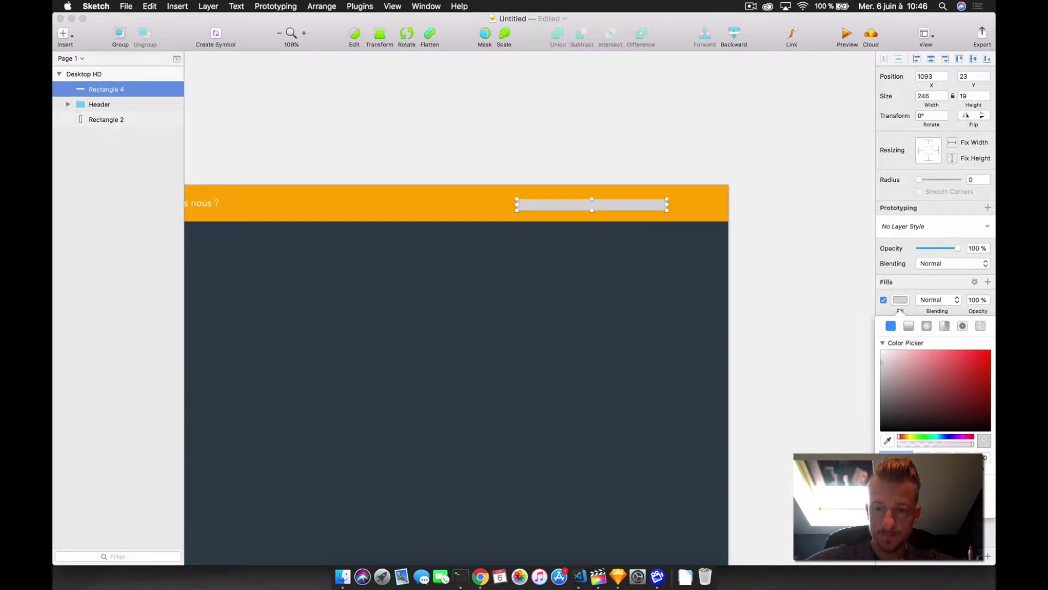
click(699, 203)
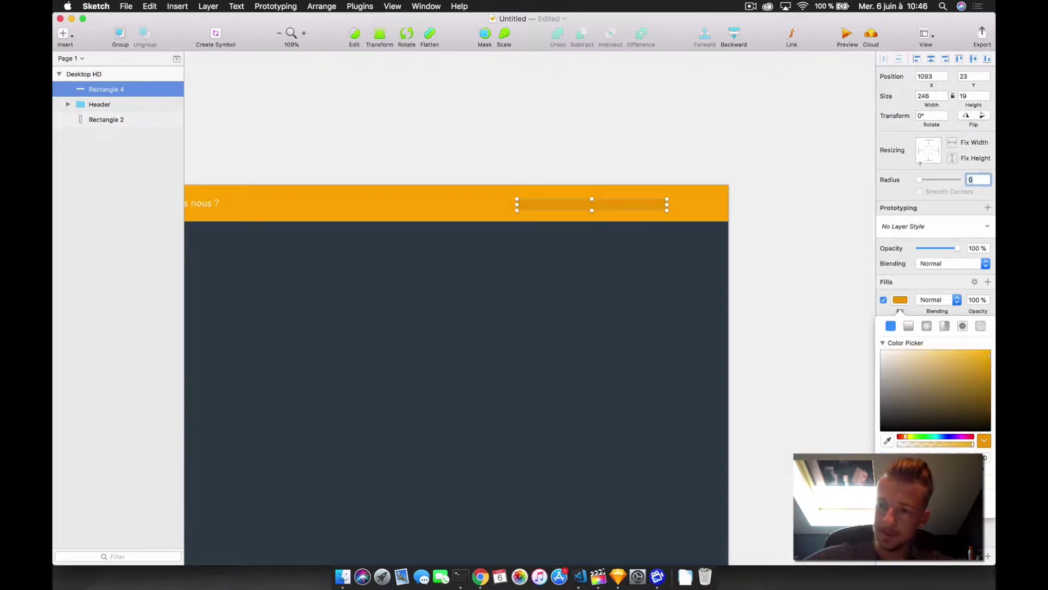
key(Tab)
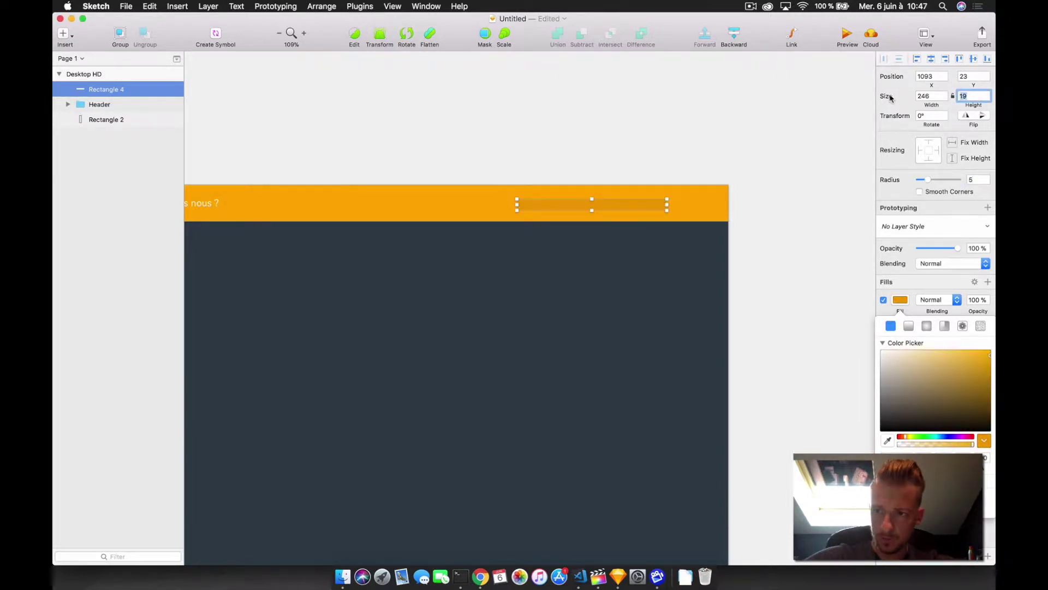
text(3)
key(Return)
- Add placeholder text 'Chercher une vidéo' in the search bar at size 12, Light weight
key(t)
click(521, 203)
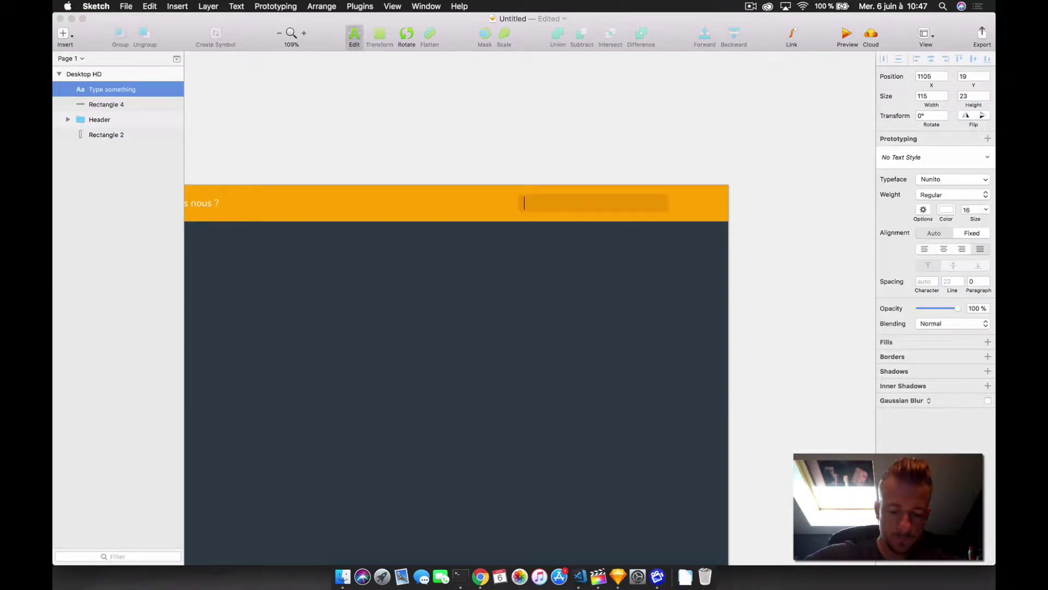
text(Cherche)
text(r une ville)
key(BackSpace)
key(BackSpace)
key(BackSpace)
text(déo)
key(super+a)
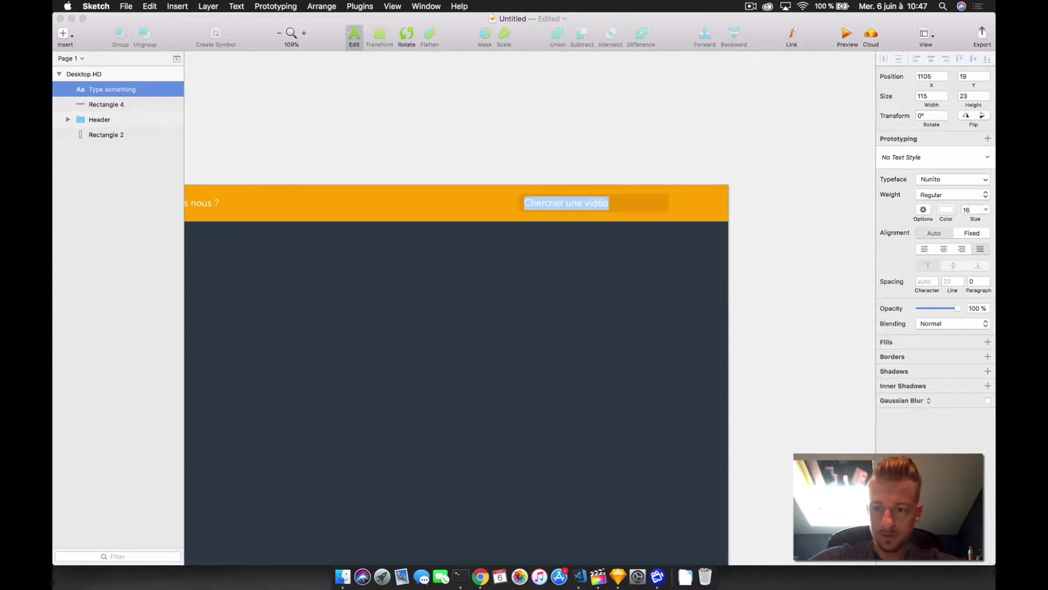
click(974, 210)
text(1)
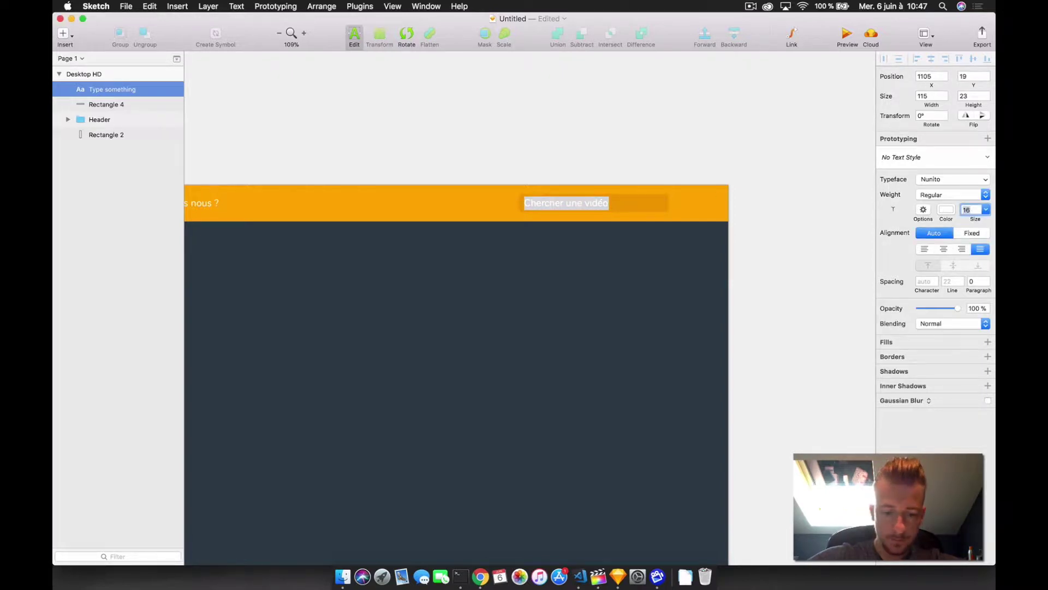
text(2)
key(Return)
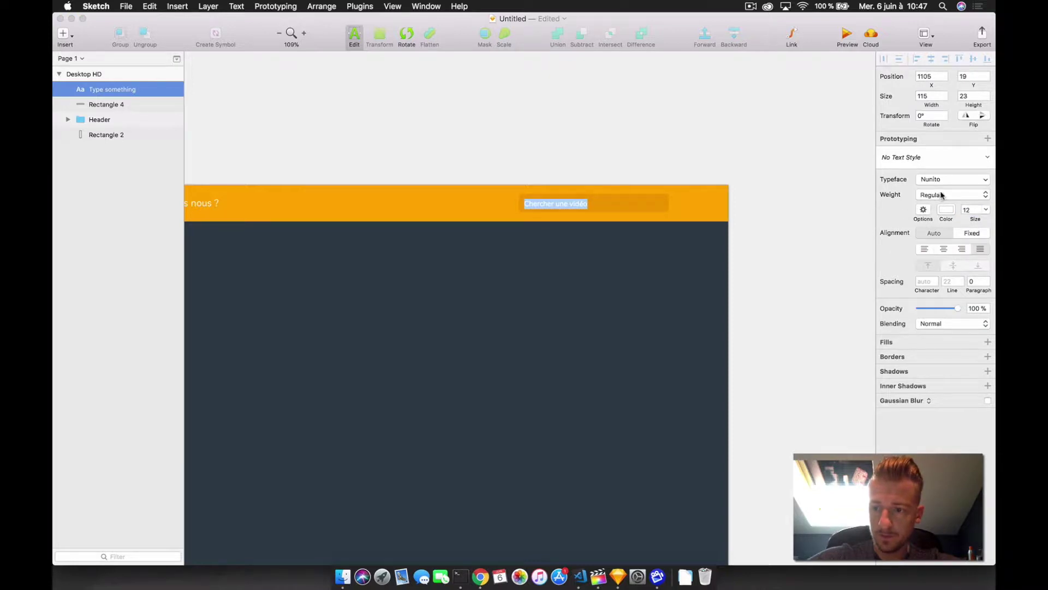
click(941, 195)
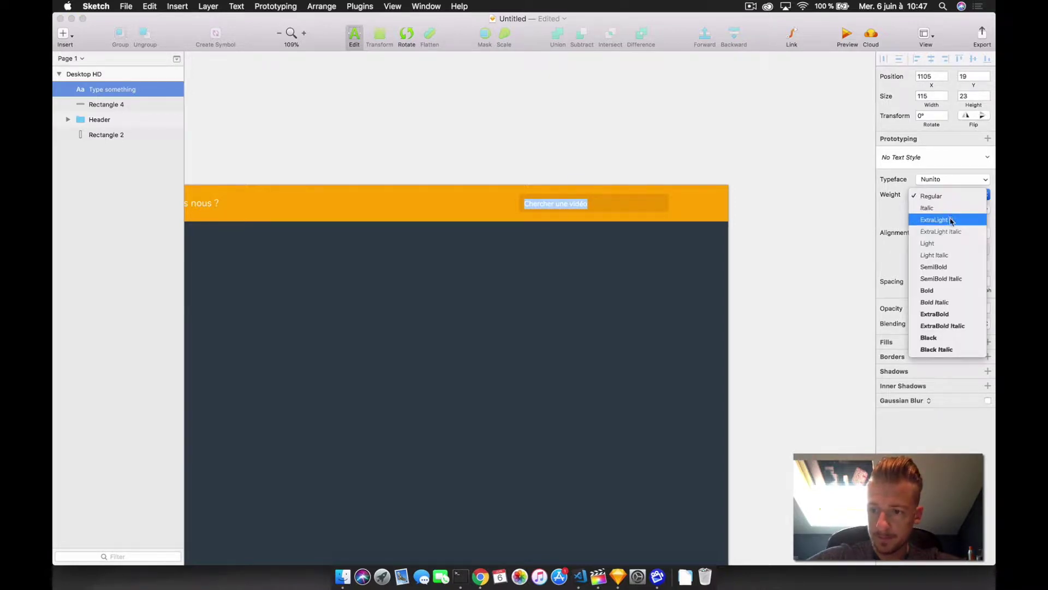
click(944, 247)
click(604, 143)
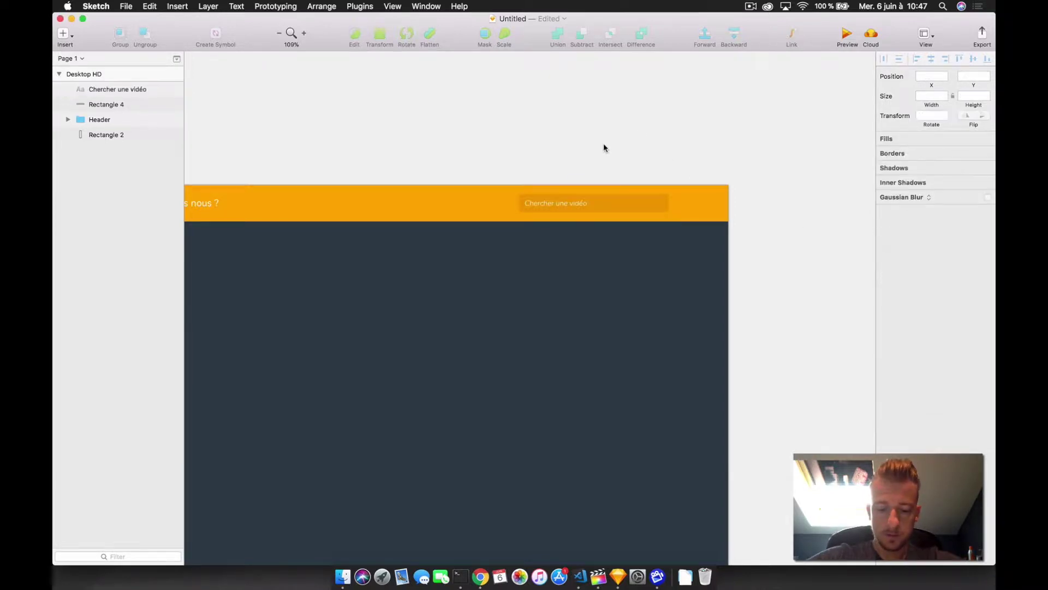
key(r)
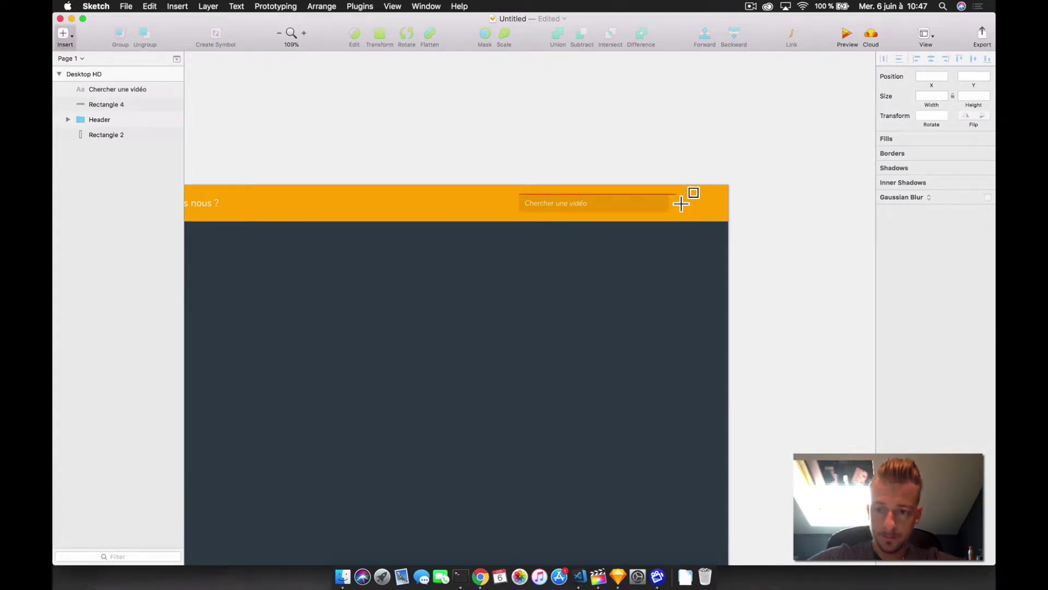
- Draw a small borderless button right of the search field with radius 5 and header-orange fill
drag(700, 216, 701, 212)
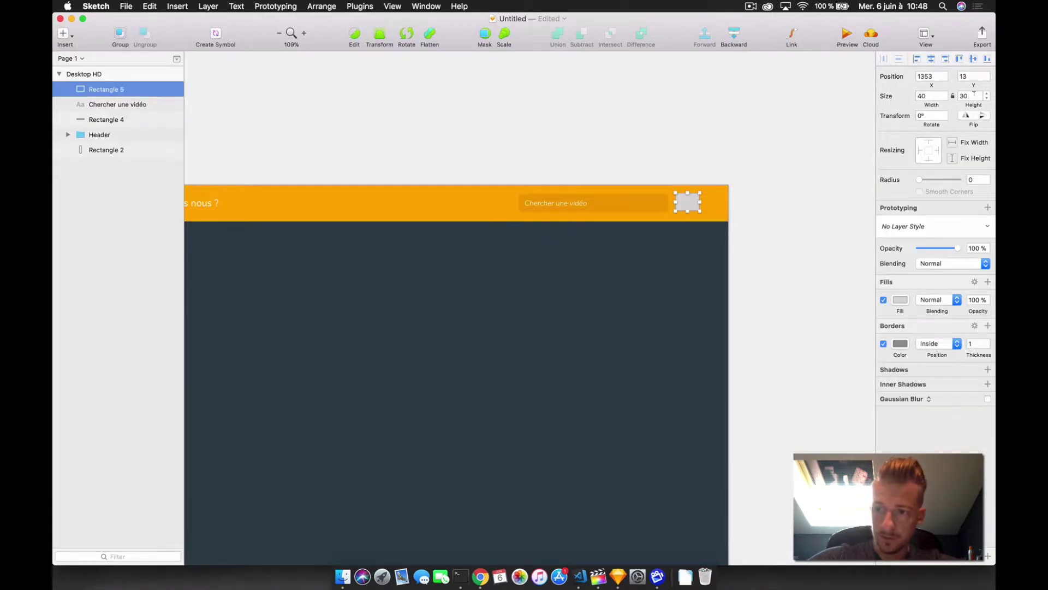
click(930, 96)
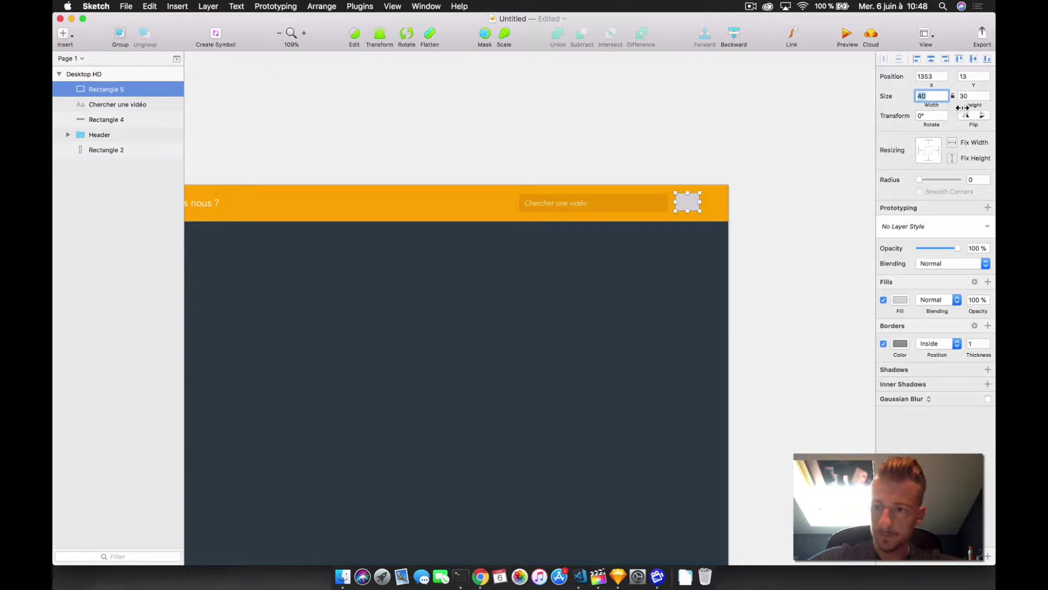
click(977, 179)
text(5)
key(Return)
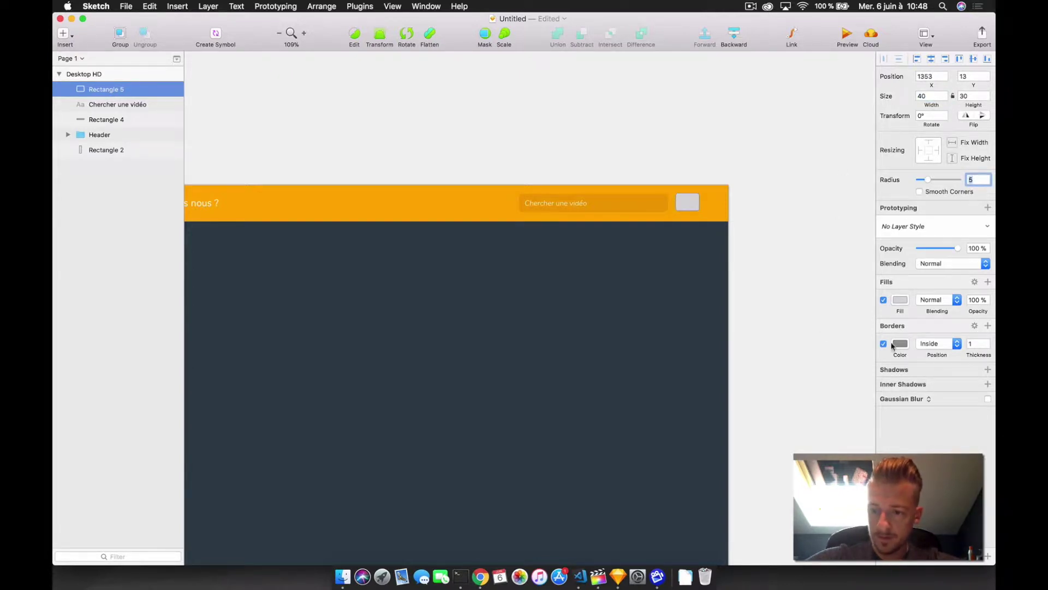
click(884, 344)
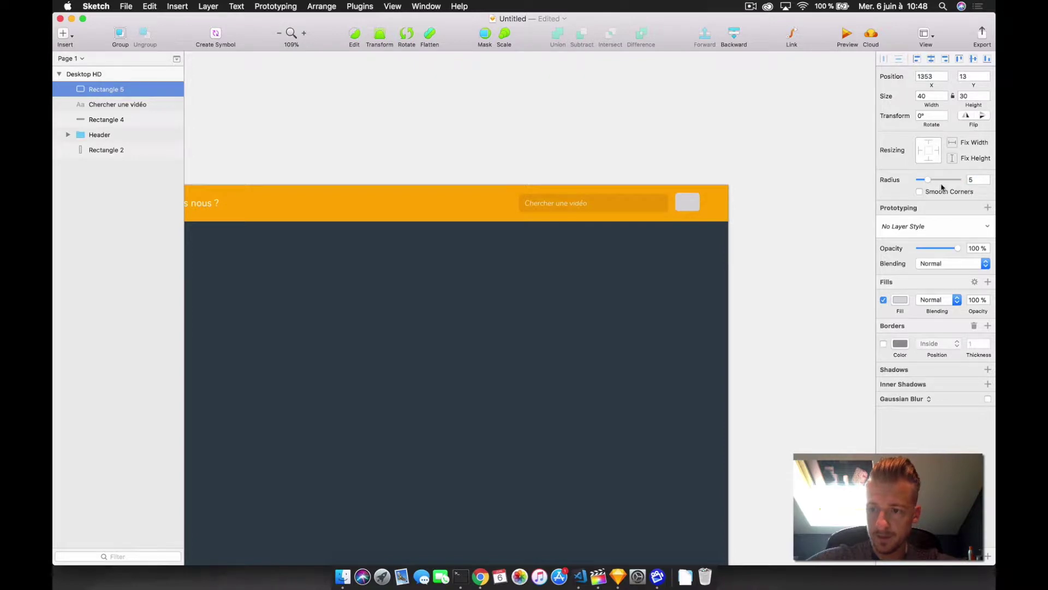
click(900, 300)
click(687, 204)
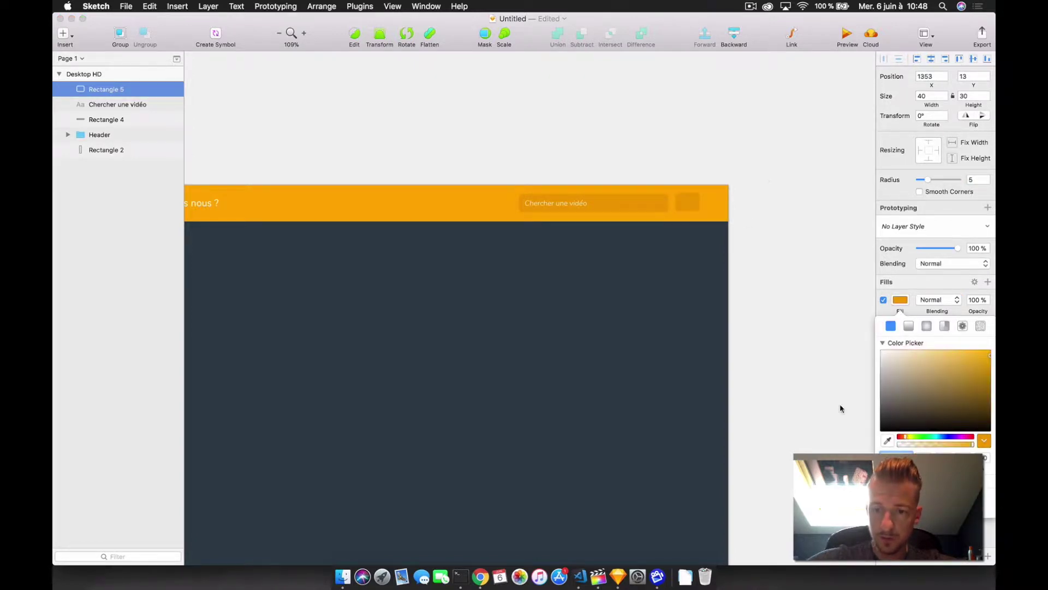
click(769, 173)
- Label the button 'OK', then group the button layers and the search field layers separately
key(t)
click(685, 200)
text(OK)
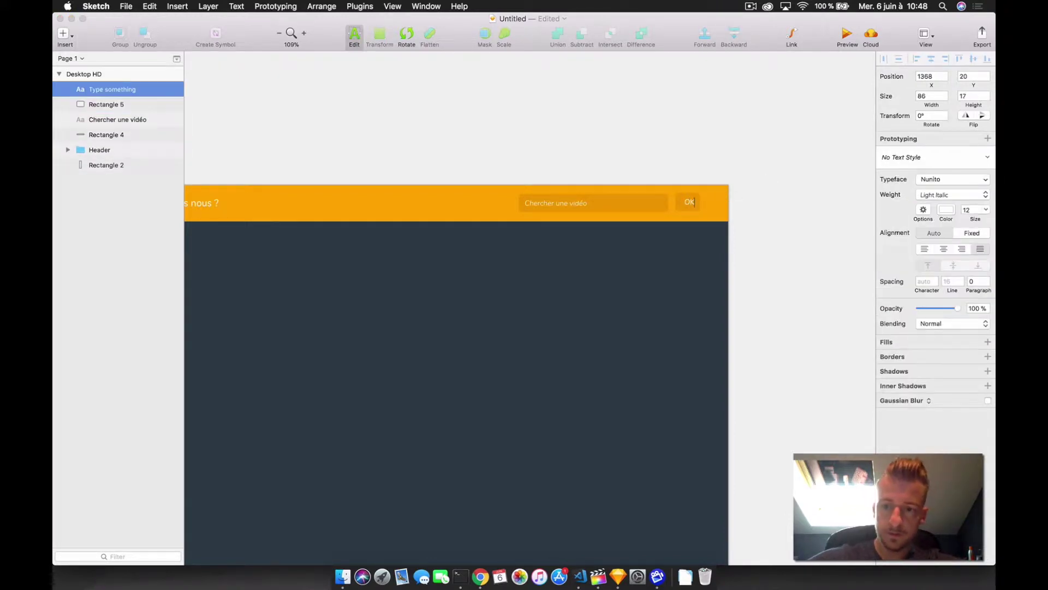
shift+click(106, 104)
key(super+g)
click(117, 104)
shift+click(106, 120)
key(super+g)
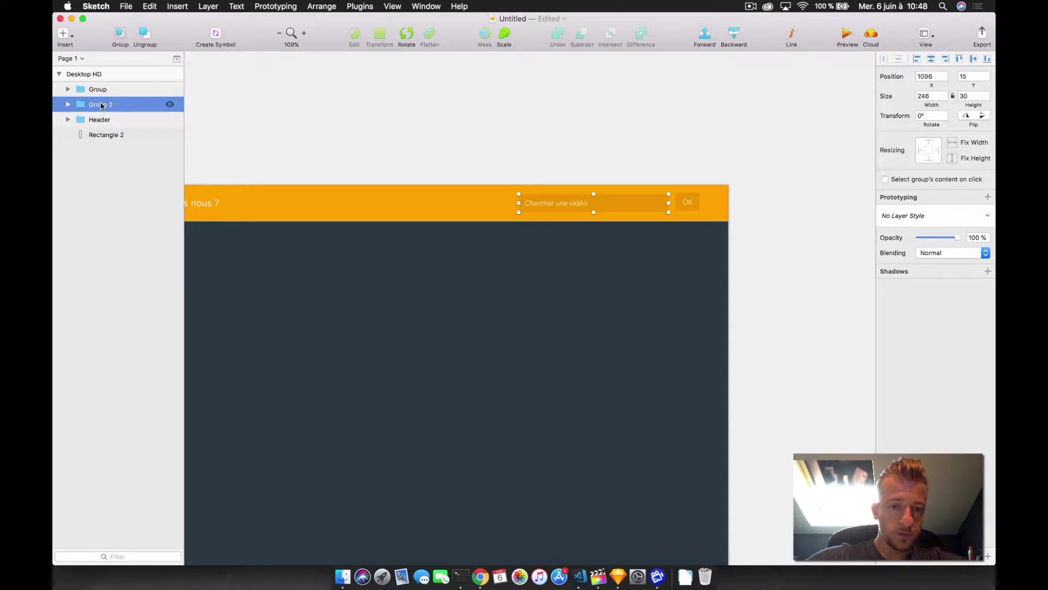
double_click(101, 104)
- Rename the two groups 'Input text' and 'Button'
key(BackSpace)
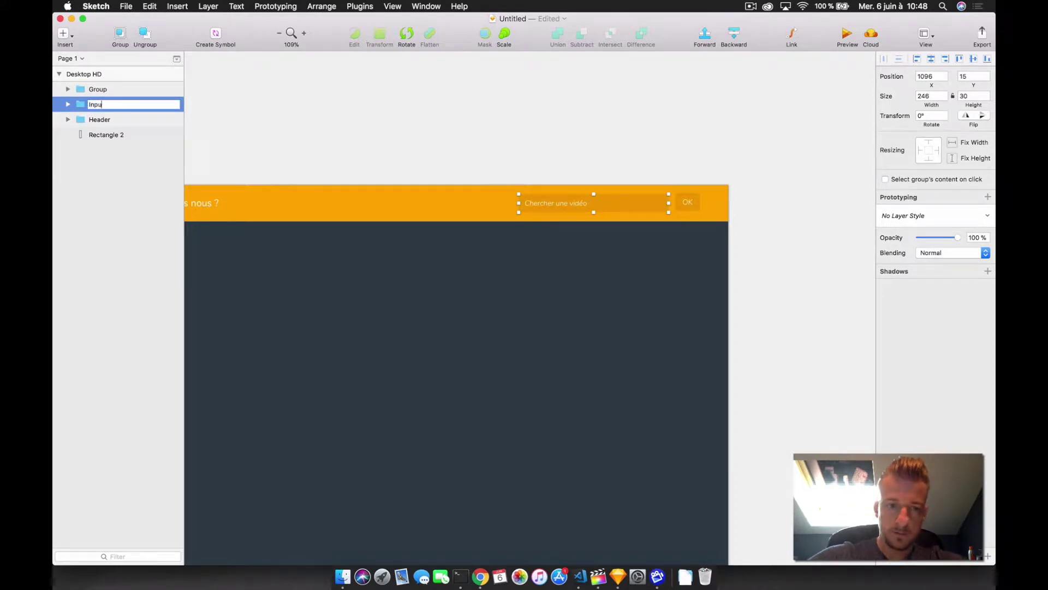
text(Input text)
key(Return)
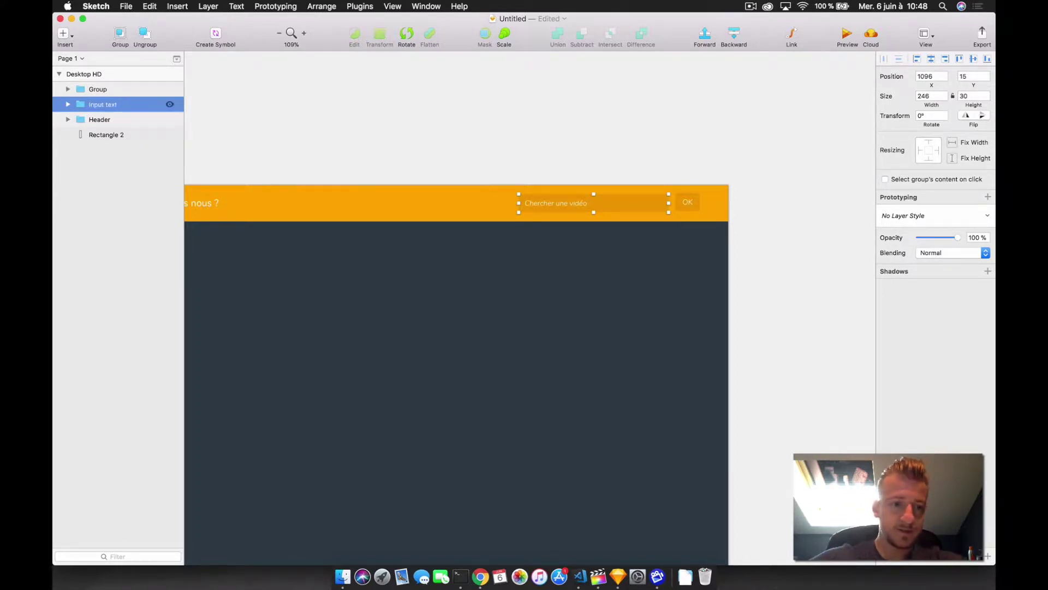
double_click(100, 89)
text(But)
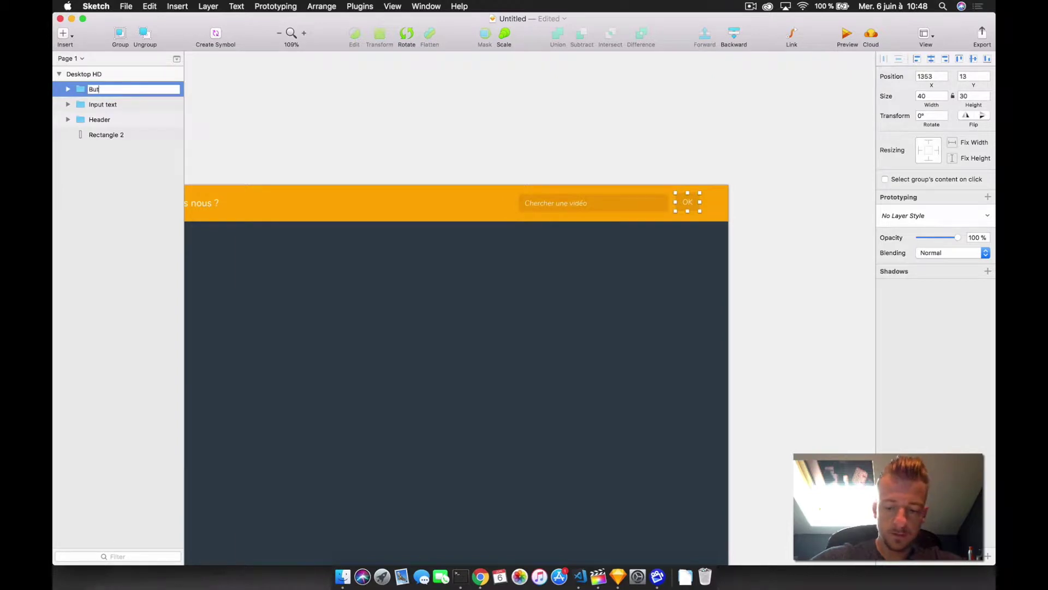
text(ton)
key(Return)
- Group Input text and Button together as 'Header search'
shift+click(101, 104)
right_click(111, 86)
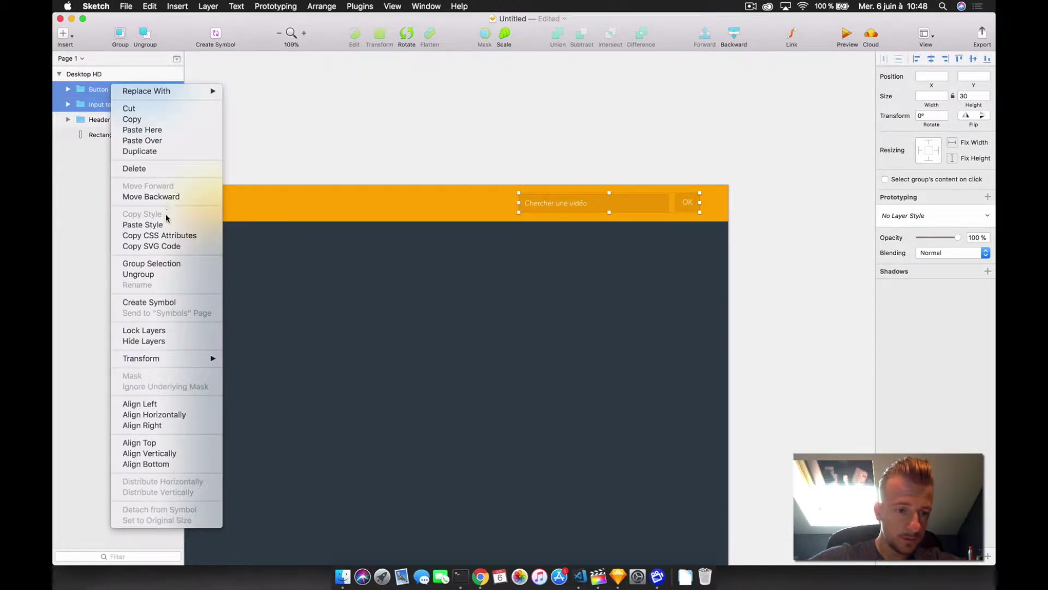
click(152, 263)
double_click(100, 89)
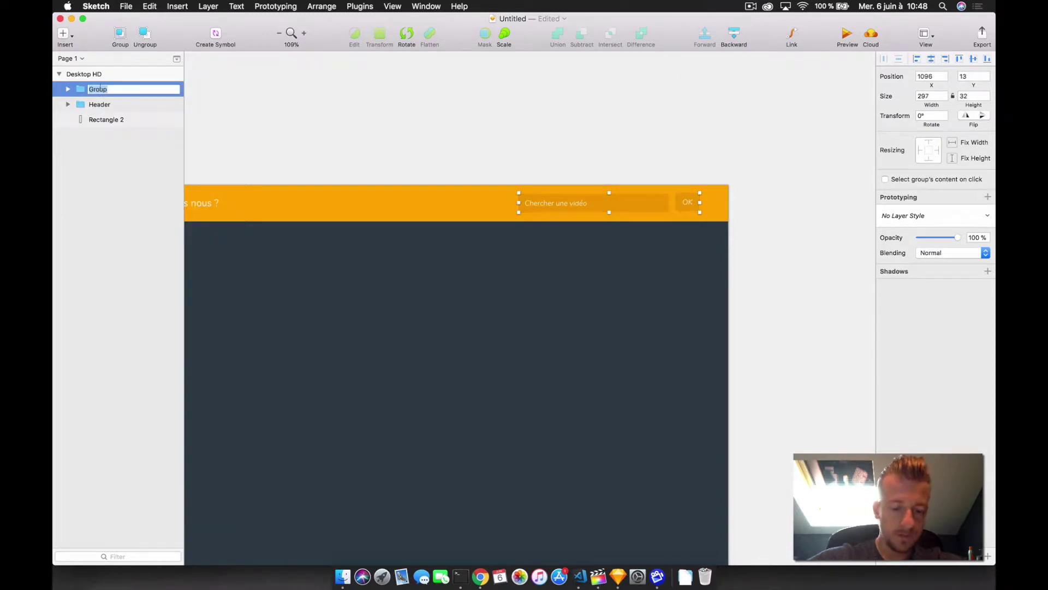
text(Jead)
text(er search)
key(Return)
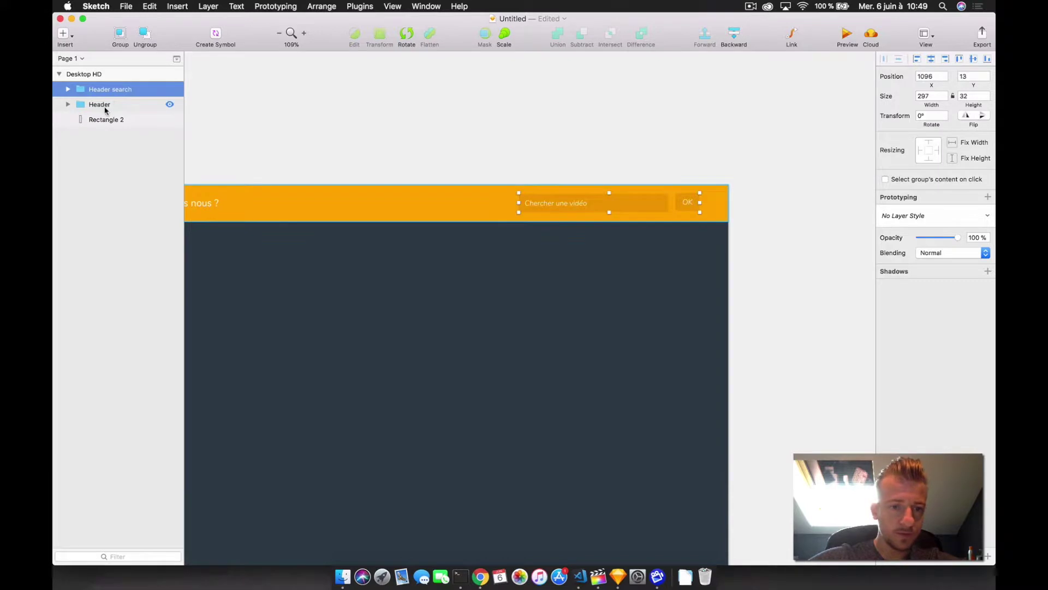
- Nudge the header's search field and OK button group right to X 1110, keeping 15 spacing above and below
shift+click(106, 109)
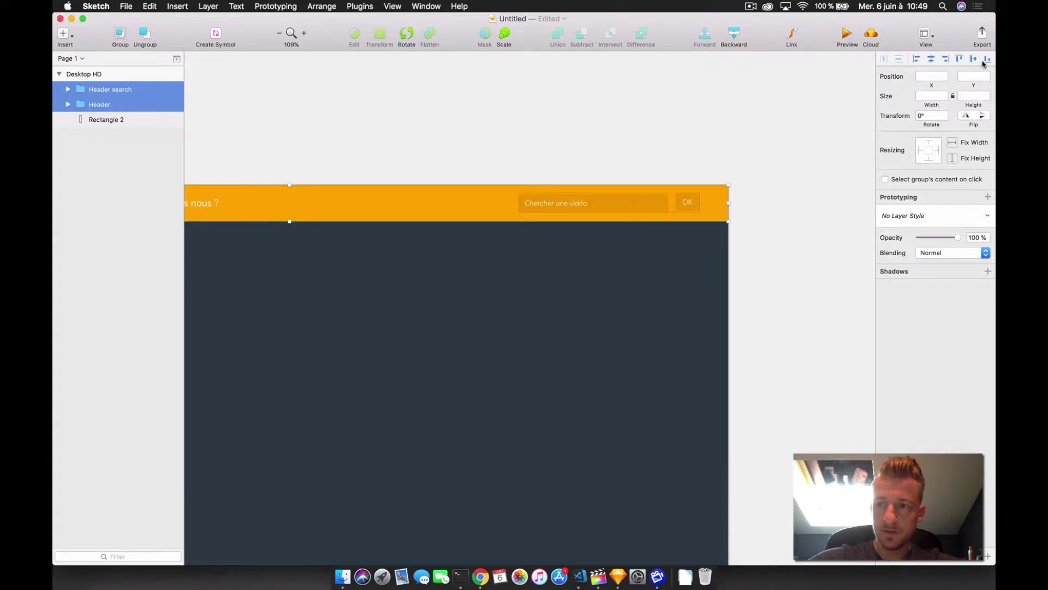
key(Return)
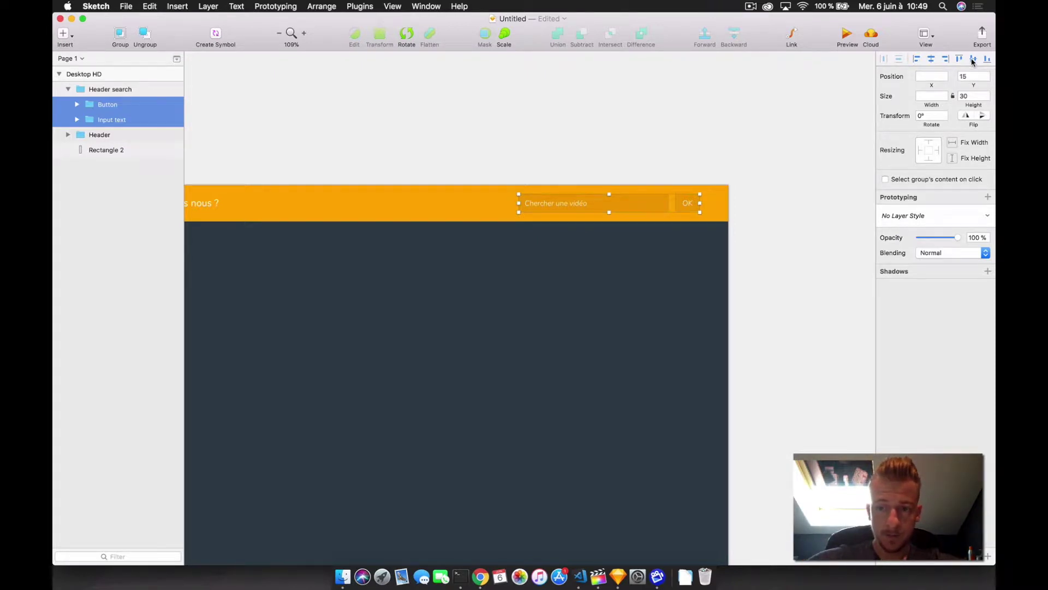
click(572, 123)
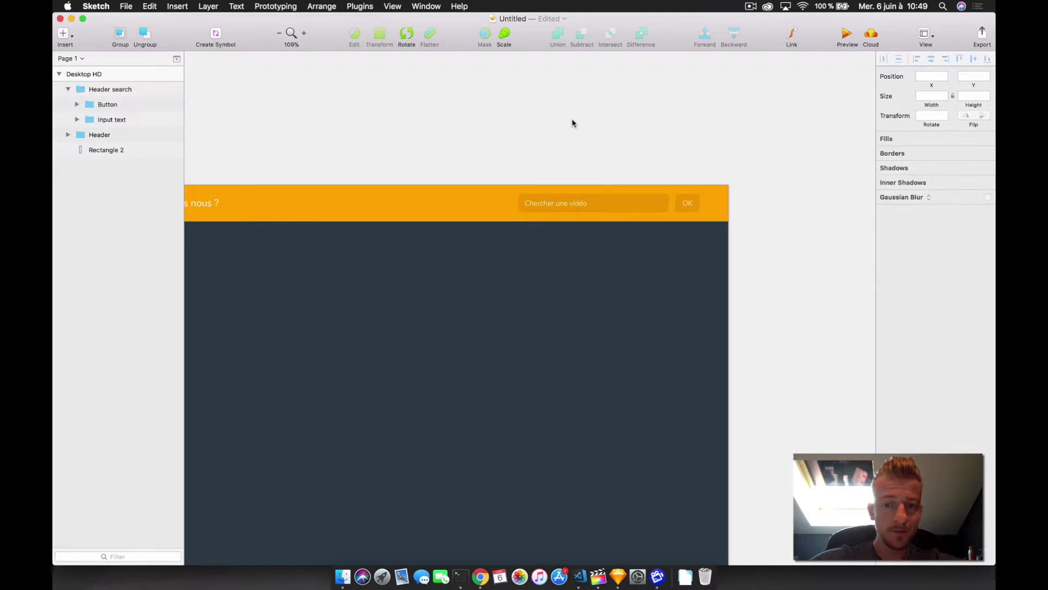
click(95, 89)
shift+click(97, 104)
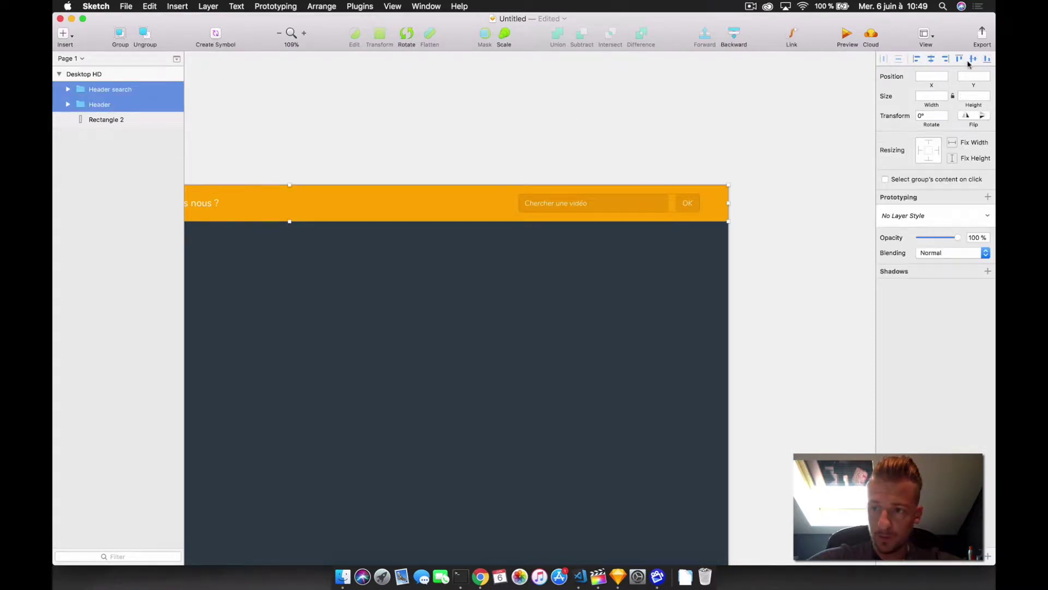
click(765, 95)
click(645, 206)
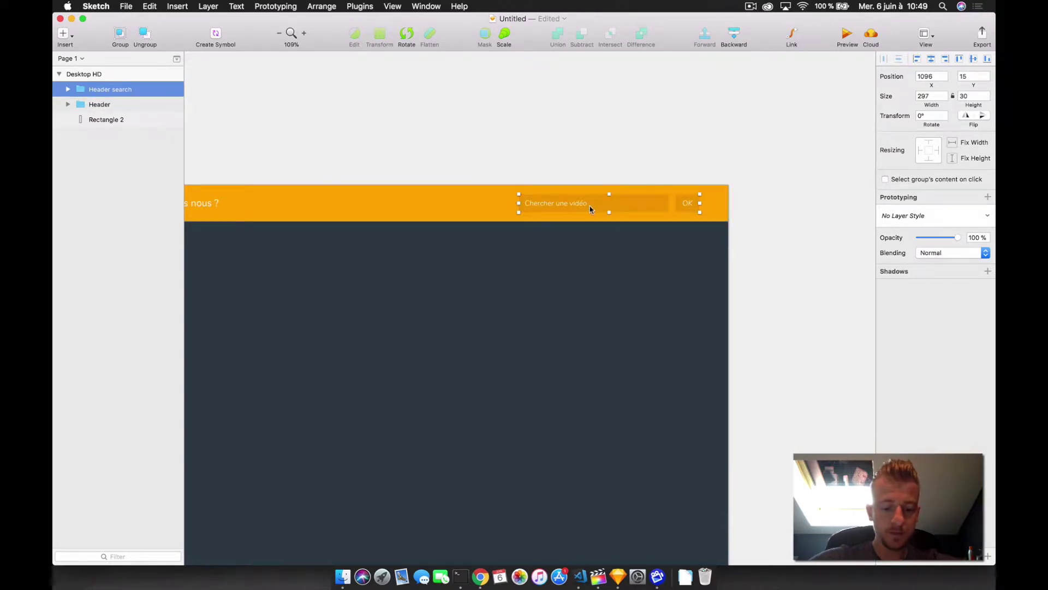
key(alt)
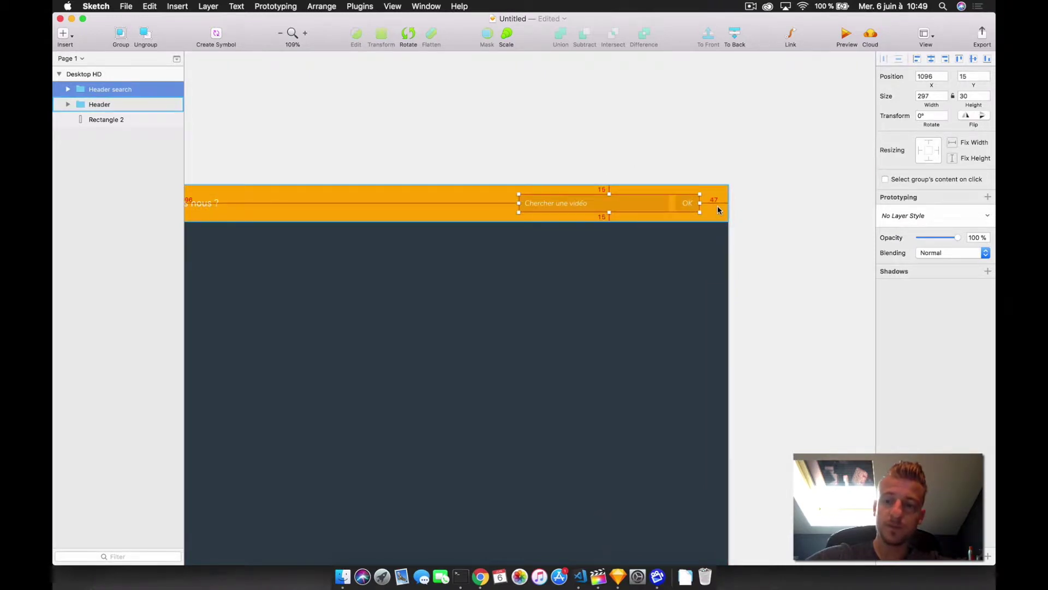
key(Right)
key(Right)
key(Right)
key(Right)
key(Right)
key(Right)
key(Right)
key(Right)
key(Right)
key(Right)
key(Right)
key(Right)
key(Right)
key(Right)
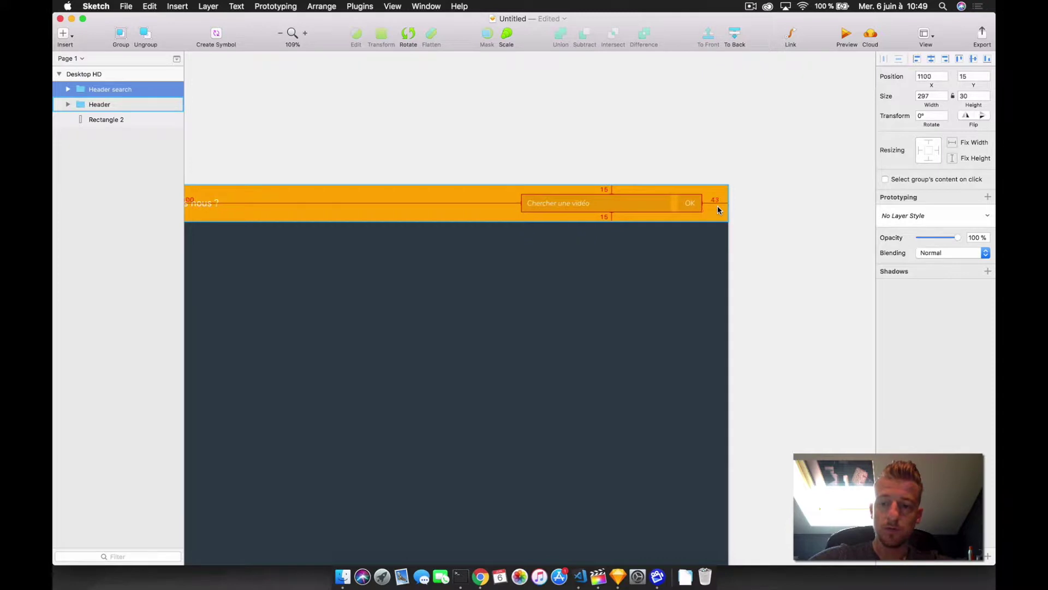
click(732, 166)
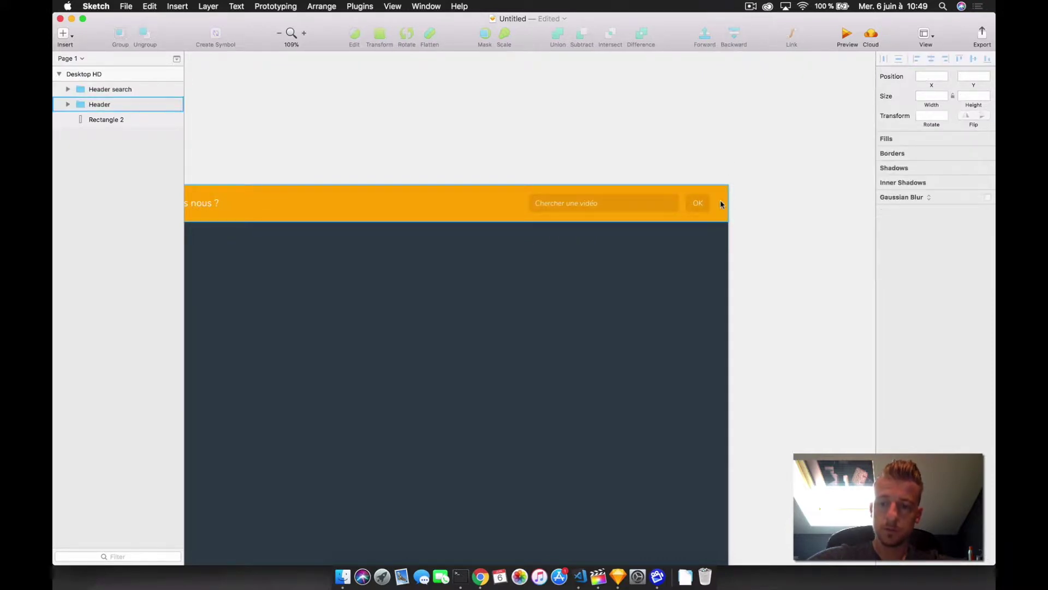
scroll(718, 203, left, 8)
scroll(719, 206, left, 1)
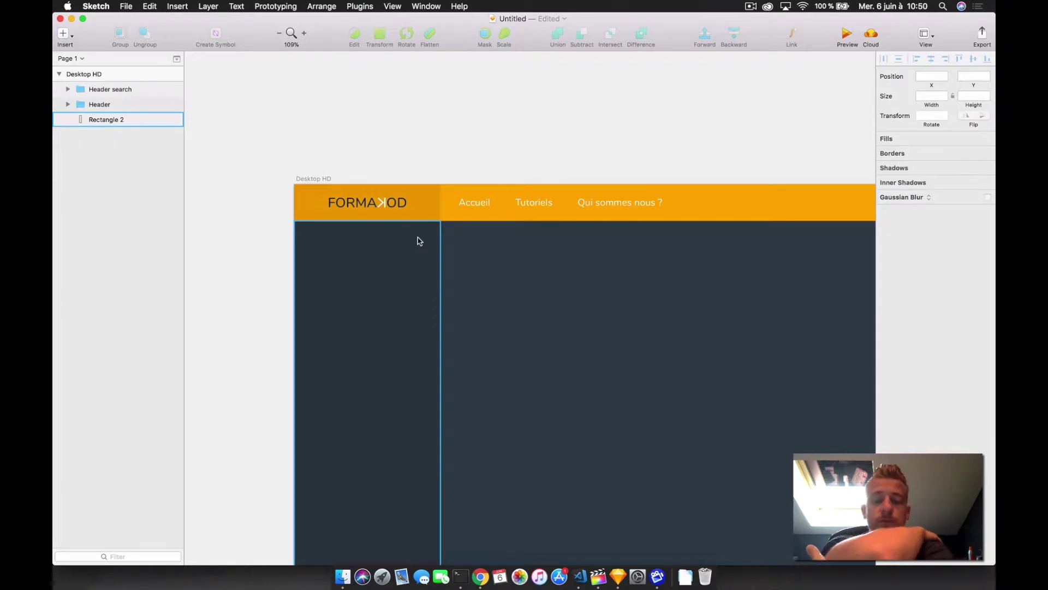
scroll(568, 270, right, 10)
scroll(568, 271, left, 10)
scroll(566, 269, down, 4)
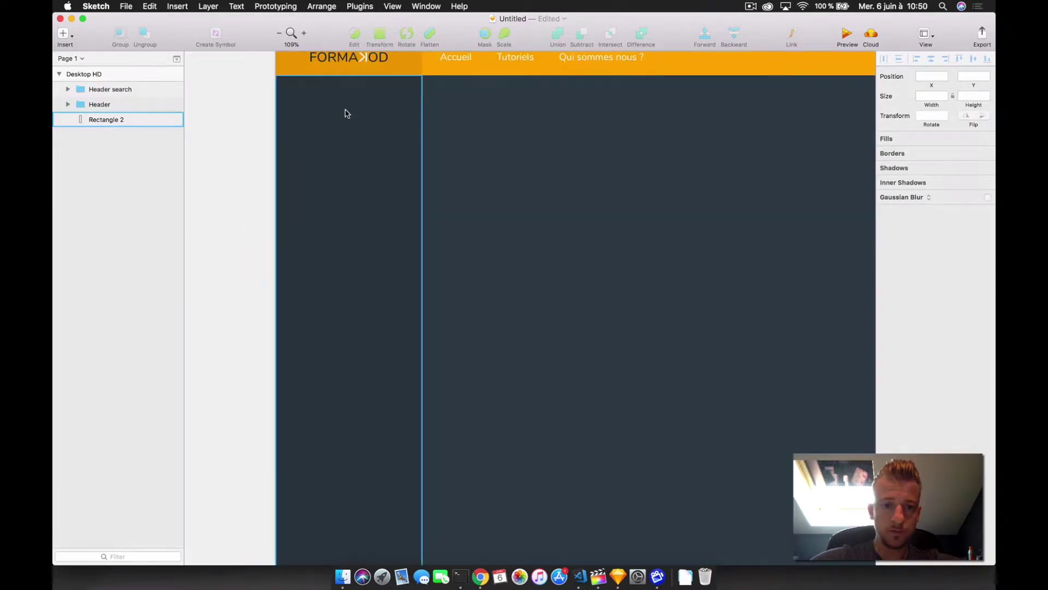
scroll(358, 433, up, 2)
scroll(358, 433, left, 2)
scroll(365, 182, up, 5)
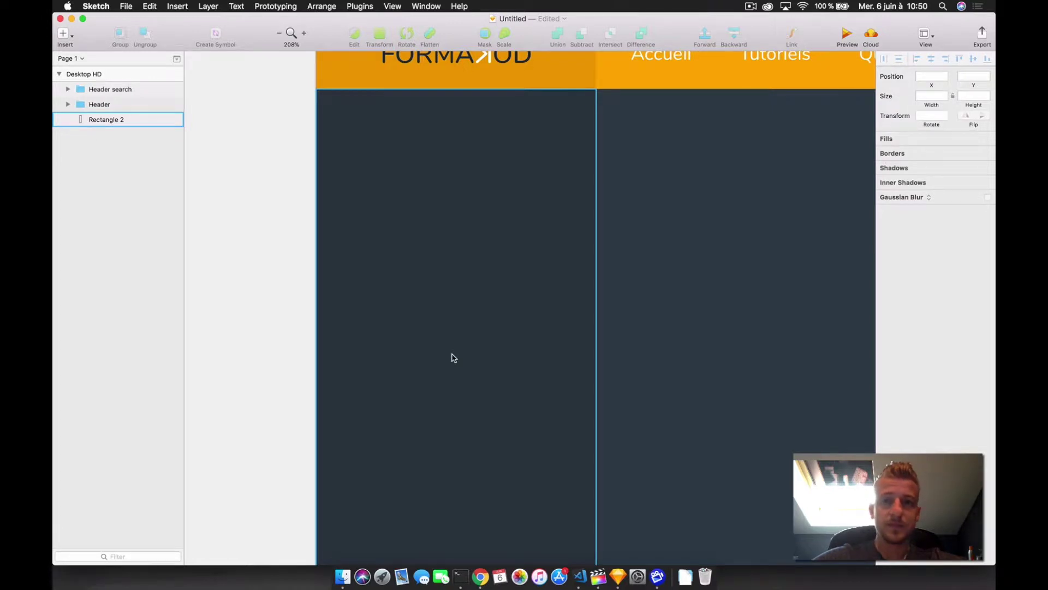
scroll(429, 368, left, 4)
scroll(428, 367, up, 2)
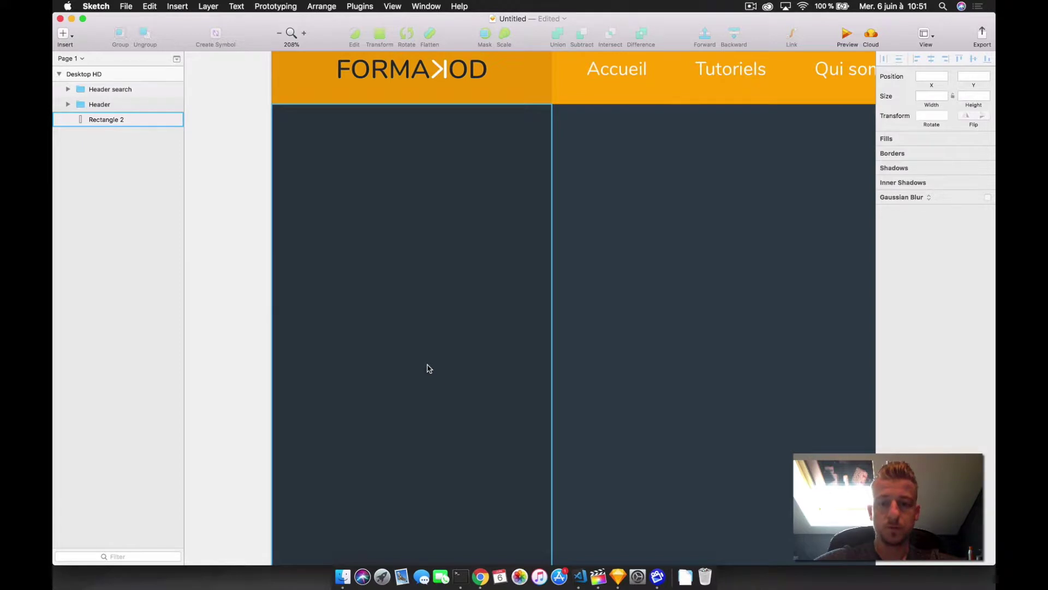
- Draw a 239×26 bar across the top of the sidebar, filled with the dark sidebar colour
click(613, 241)
key(r)
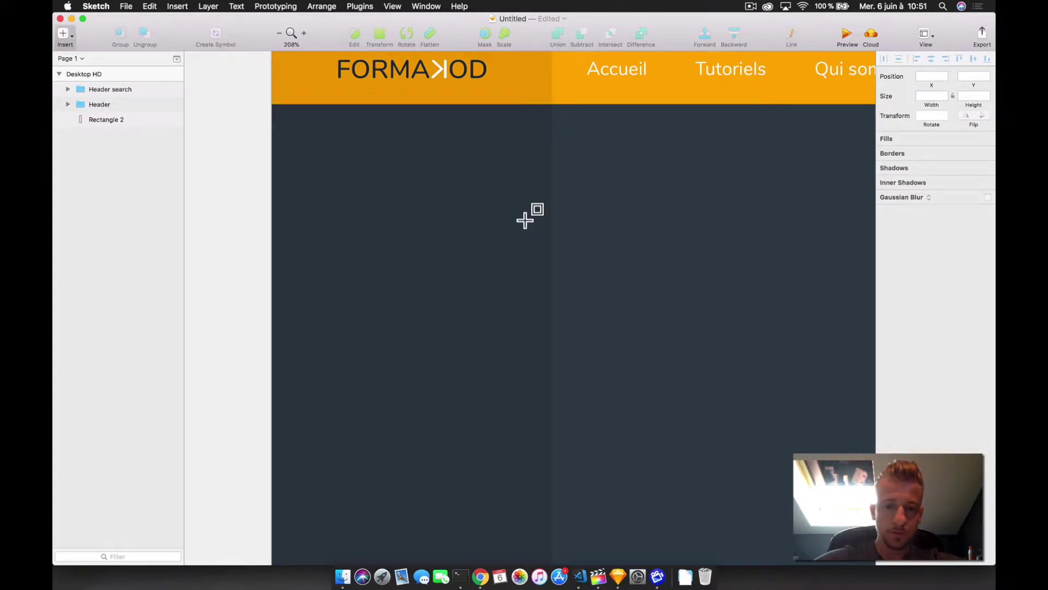
drag(272, 124, 551, 153)
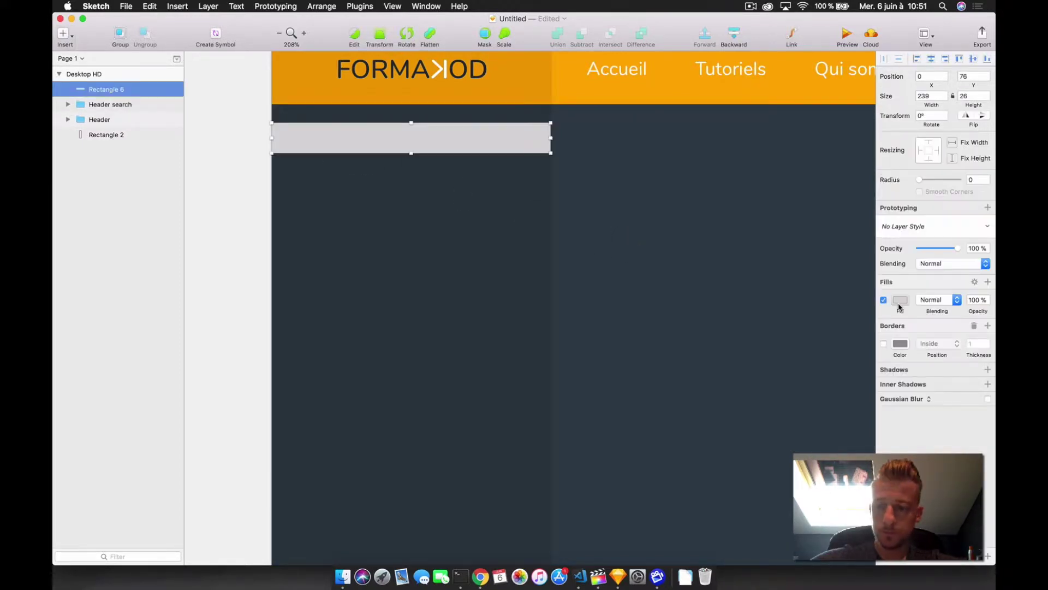
click(900, 301)
click(888, 441)
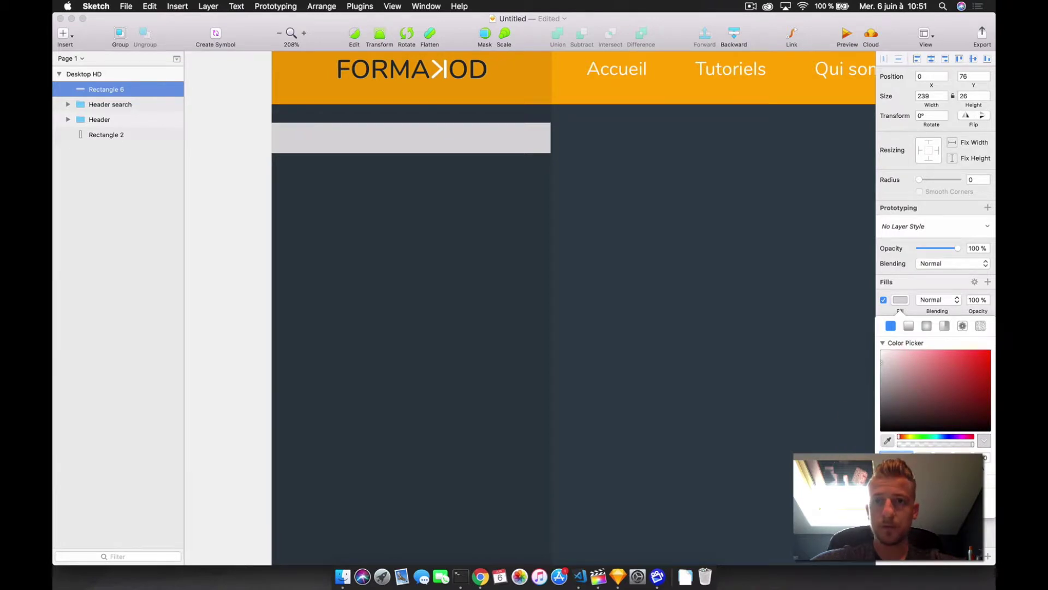
click(410, 273)
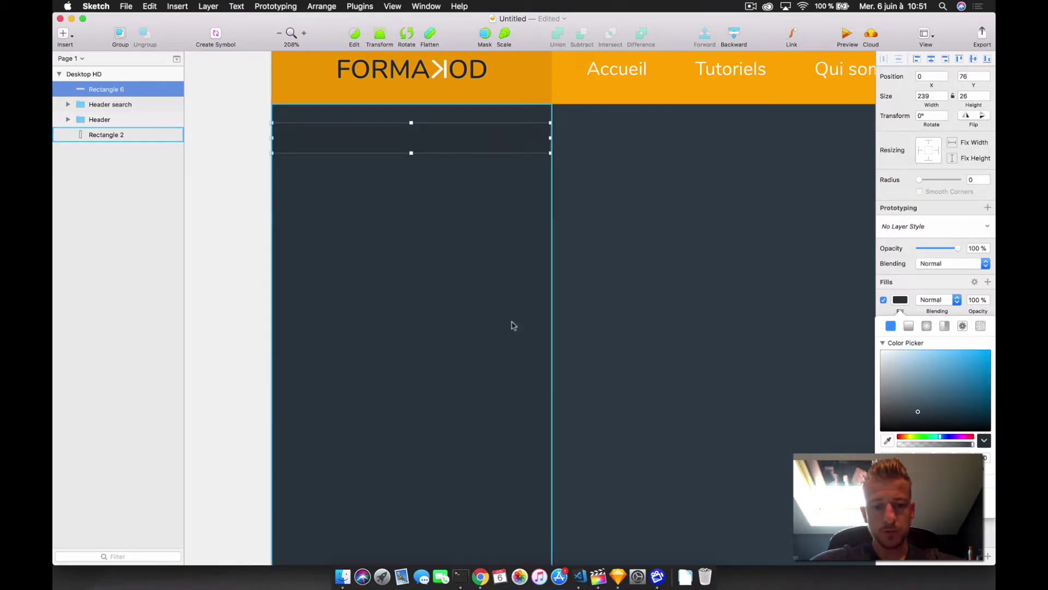
key(Escape)
- Add 'Développement' text on the bar in Nunito SemiBold, size 16
key(r)
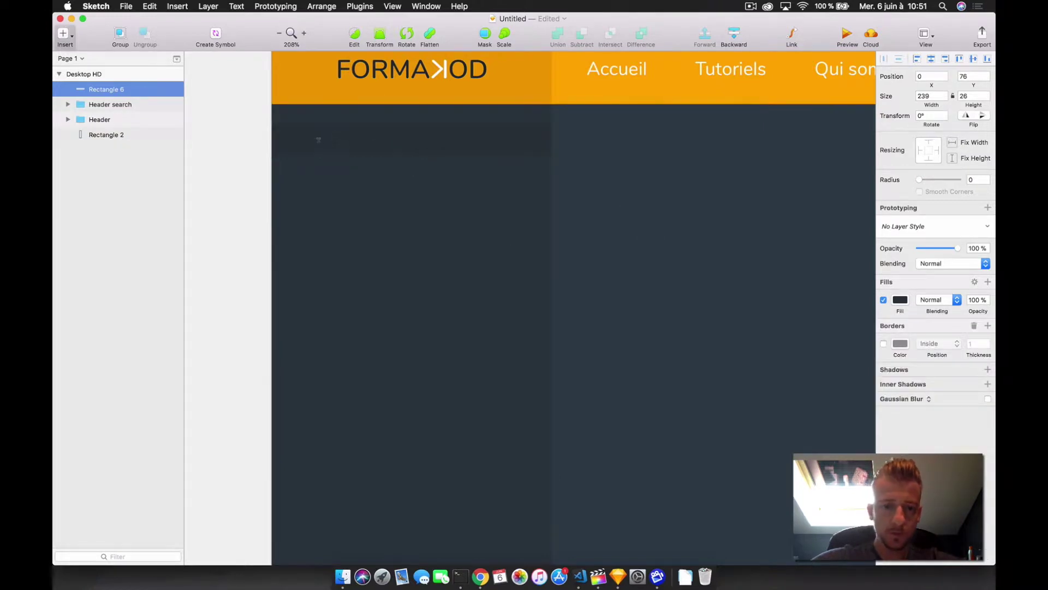
click(304, 135)
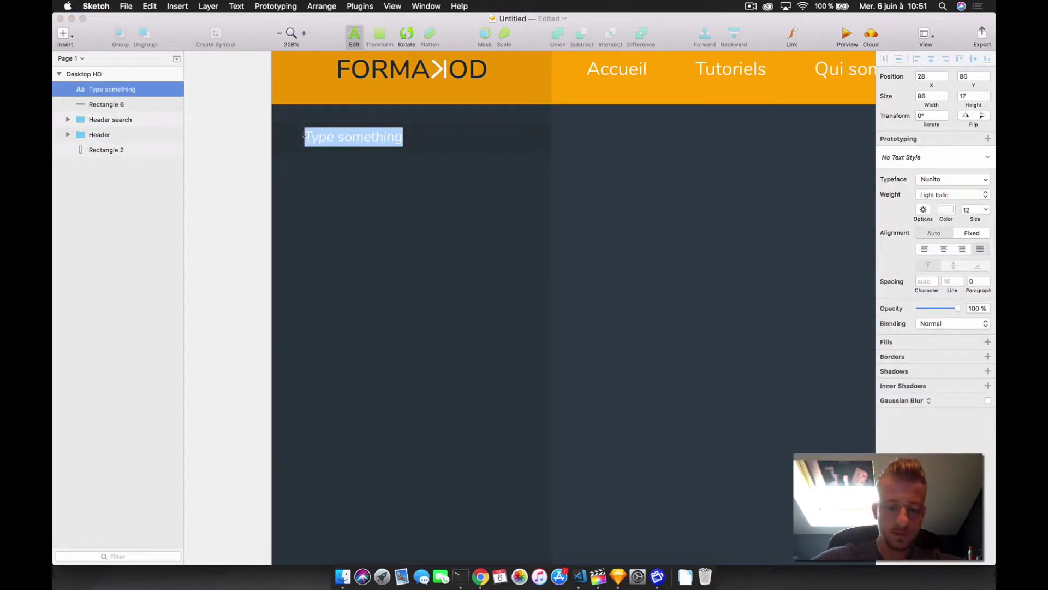
text(Développement)
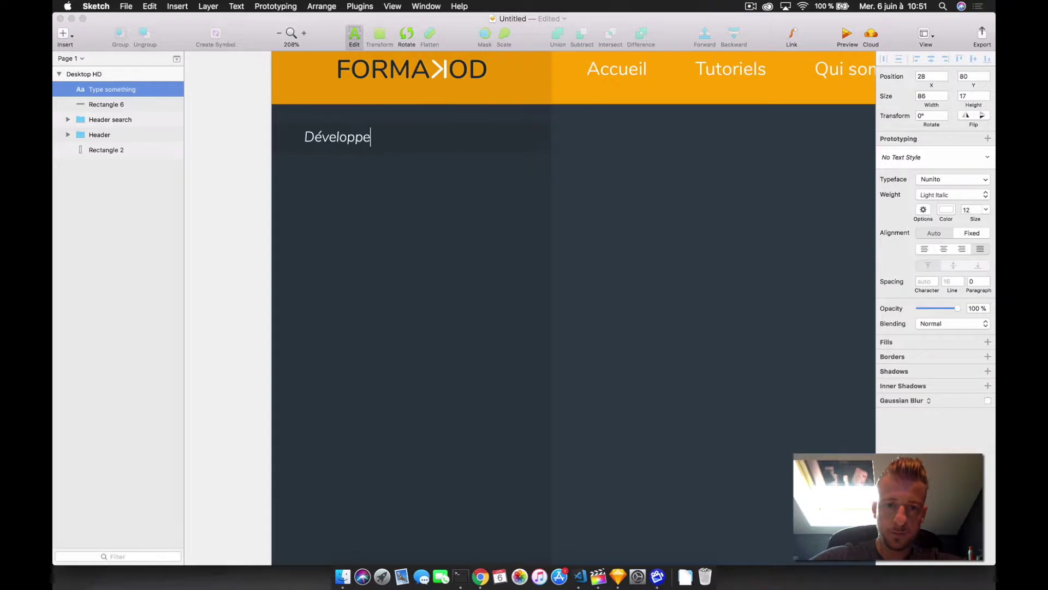
key(cmd+a)
click(968, 210)
key(Up)
key(Up)
key(Up)
key(Up)
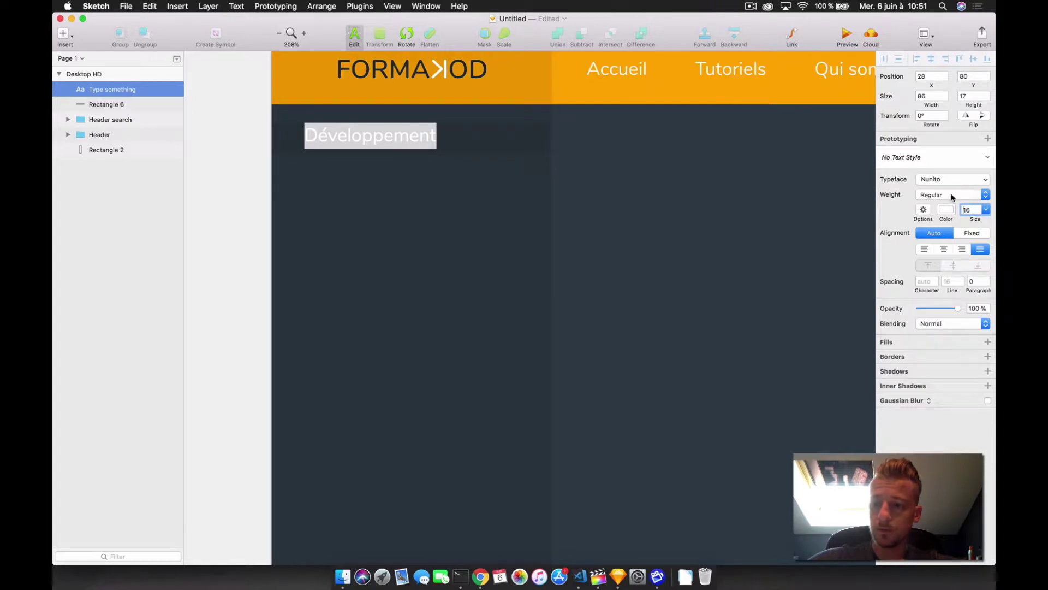
click(952, 196)
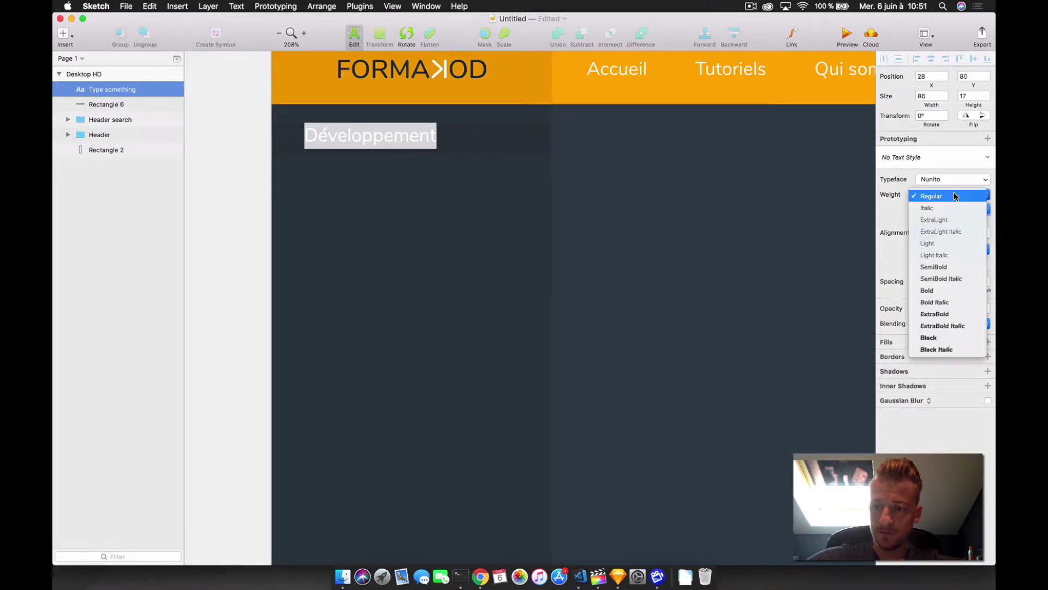
click(945, 266)
key(Escape)
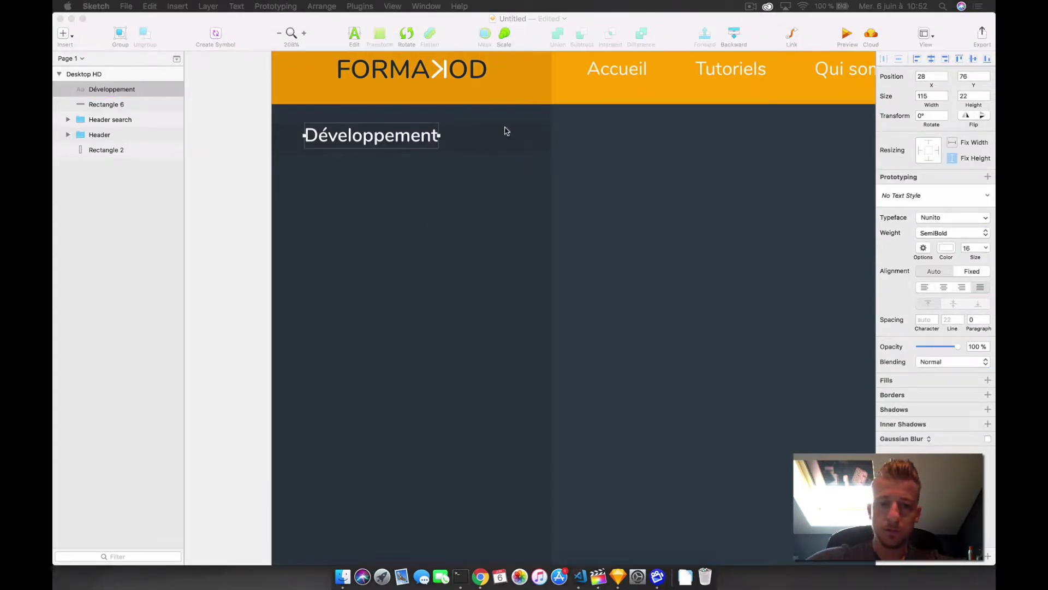
- Centre the Développement text vertically on its dark bar
click(491, 147)
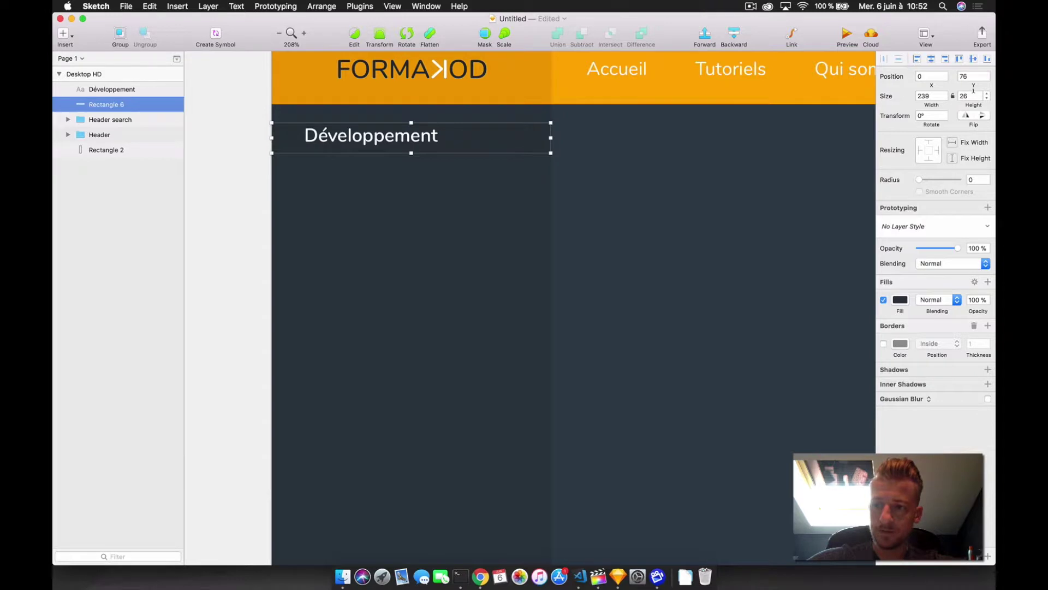
click(116, 89)
shift+click(117, 104)
click(424, 131)
drag(424, 128, 424, 137)
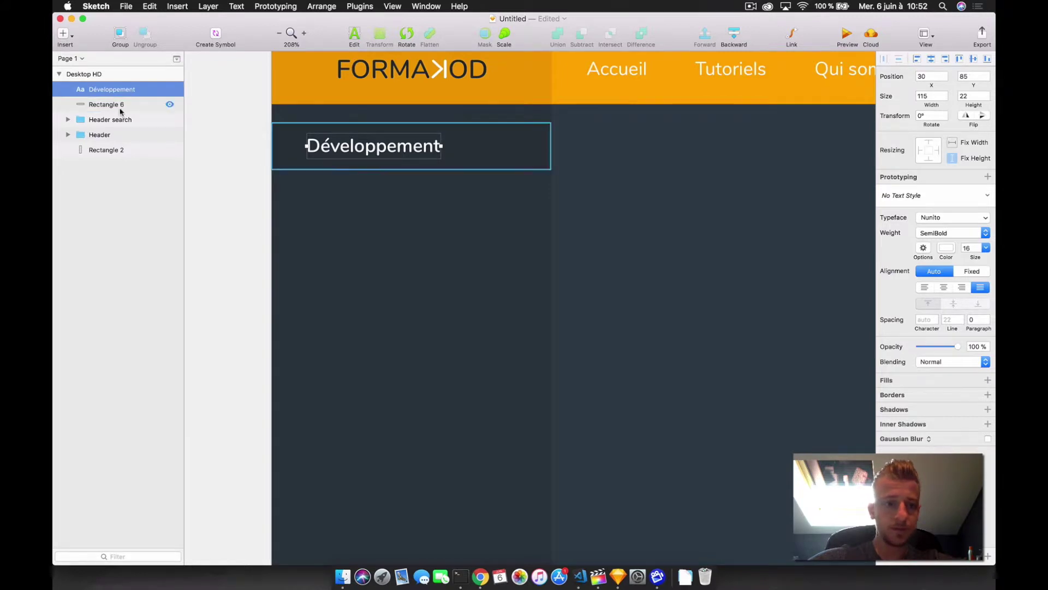
- Group the text with its bar and duplicate the group as Group Copy at Y 170
shift+click(101, 104)
right_click(107, 90)
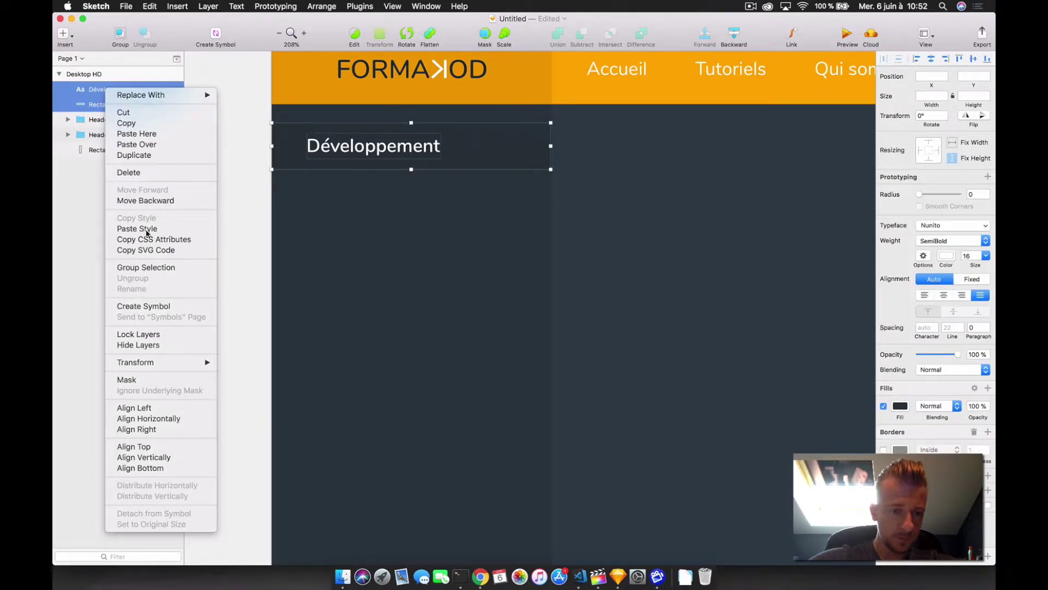
click(147, 268)
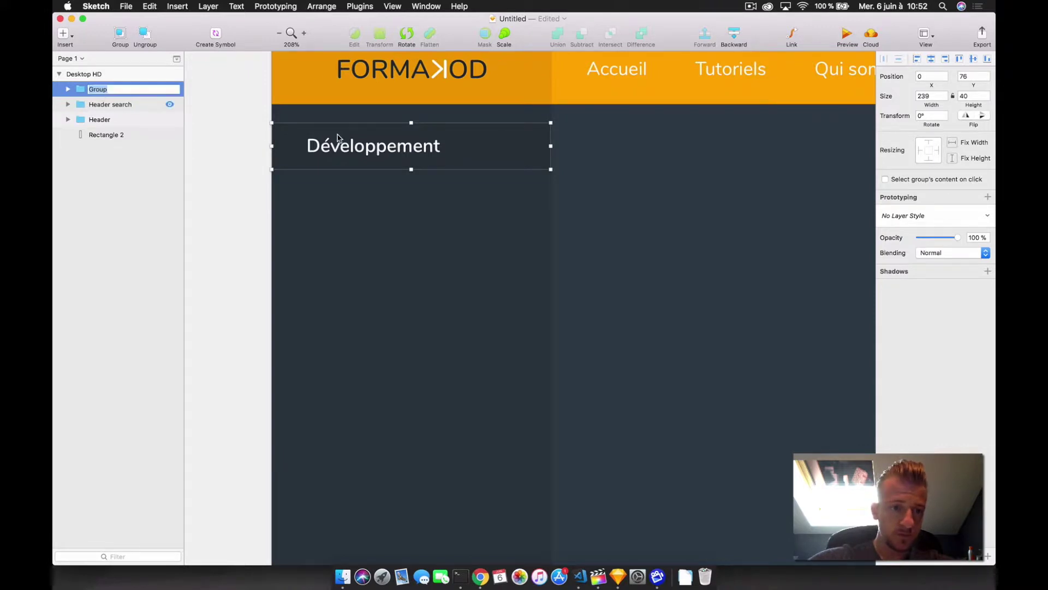
click(225, 164)
click(129, 89)
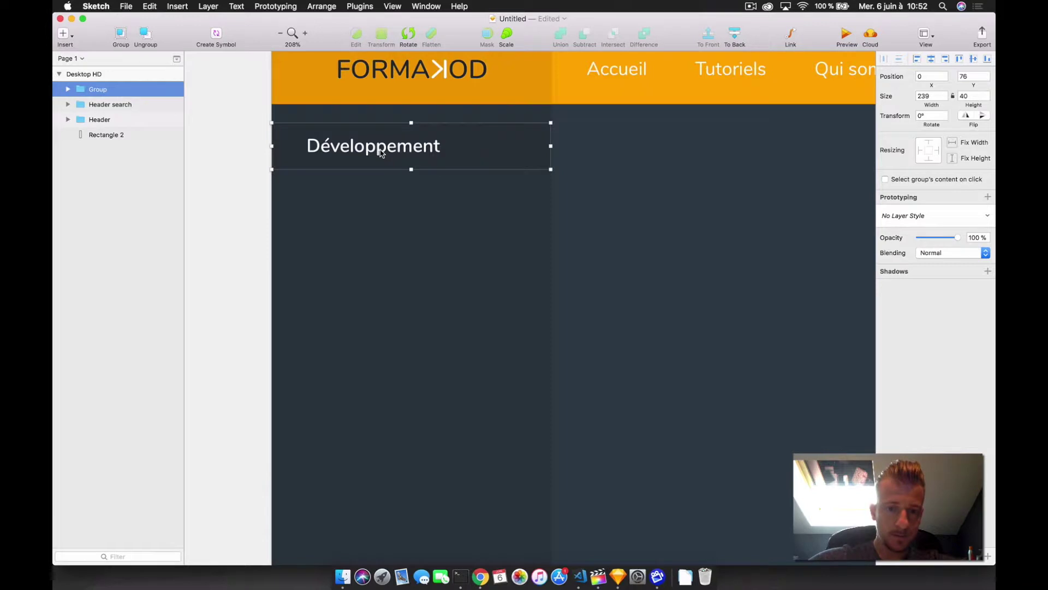
drag(381, 153, 411, 267)
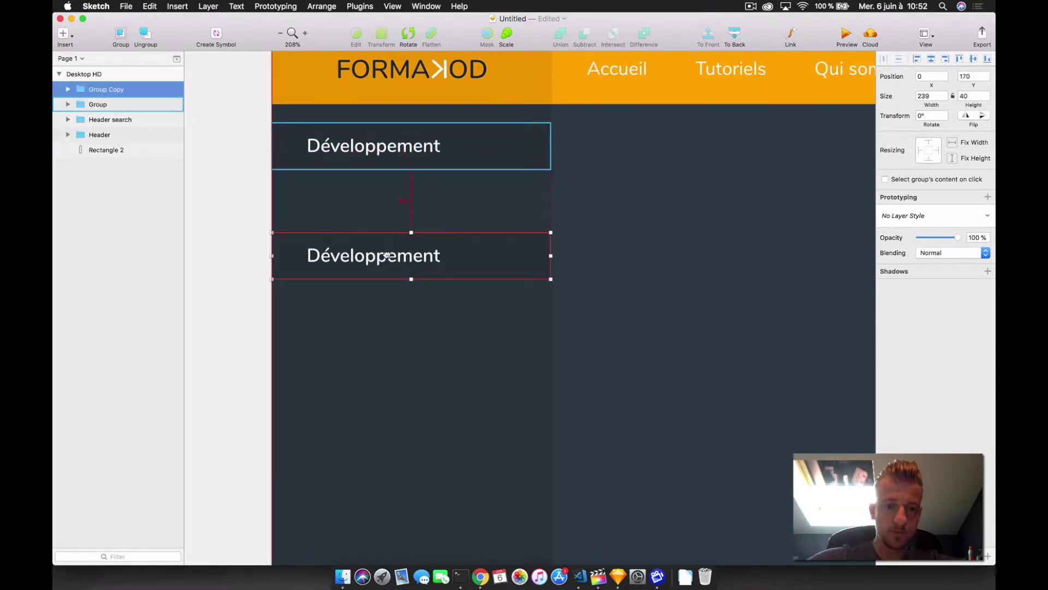
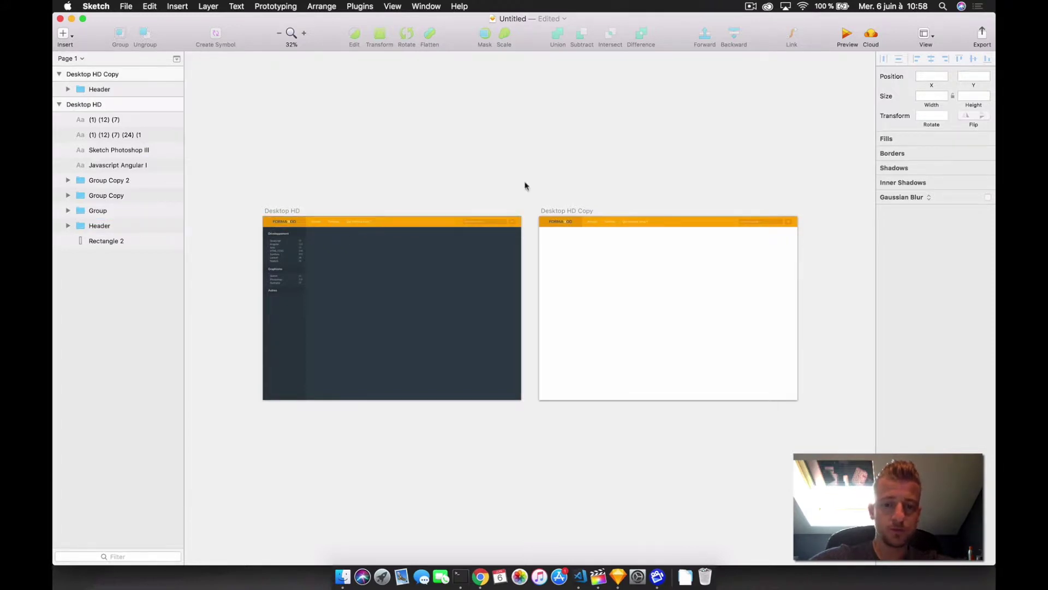
- Bring the Desktop HD Copy artboard into view and pick the Rectangle tool (R)
scroll(689, 253, up, 5)
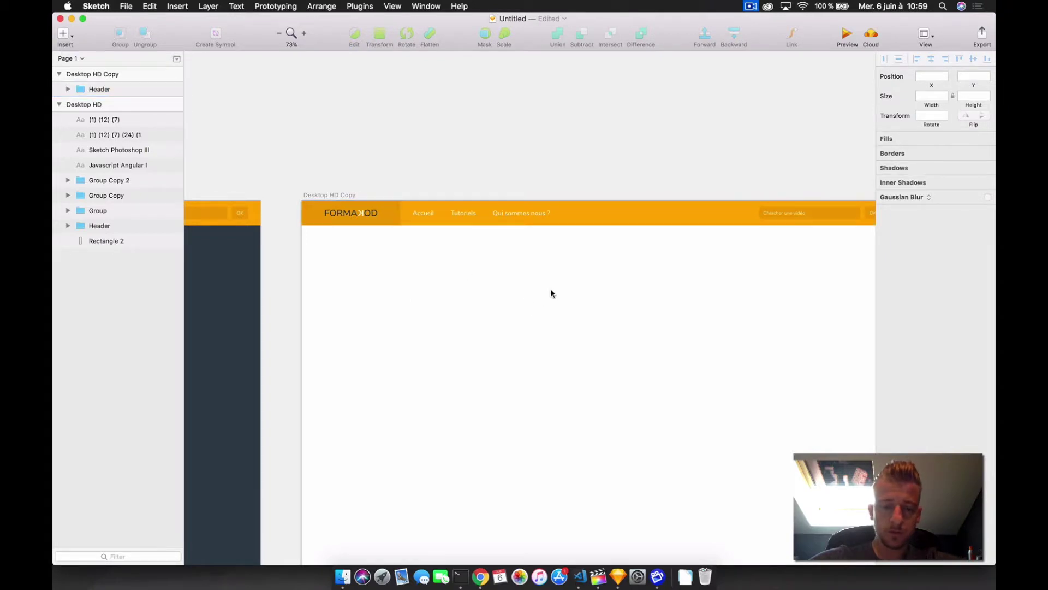
scroll(550, 293, right, 4)
key(r)
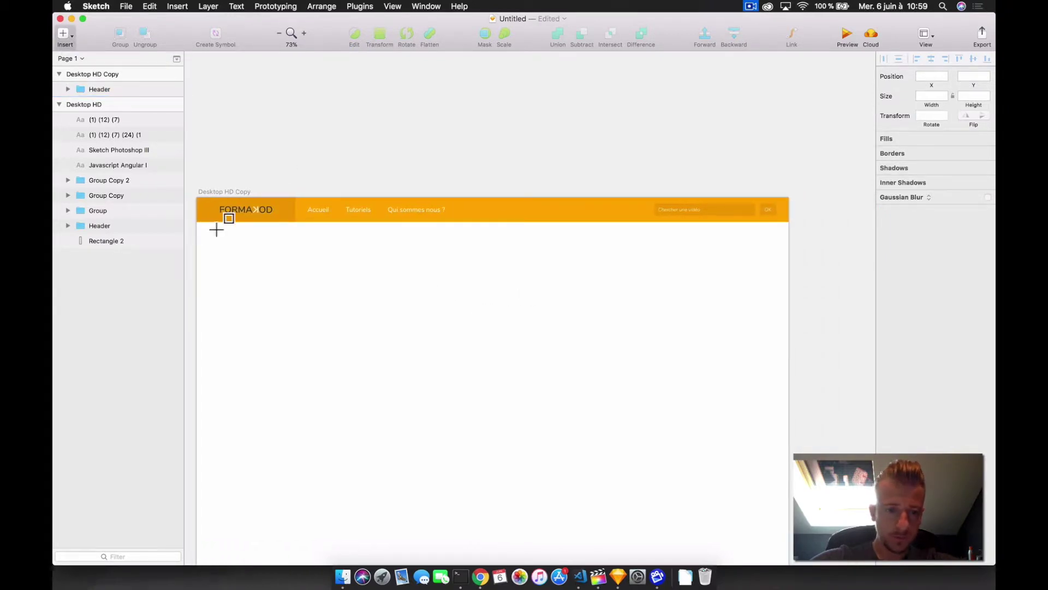
- Draw a full-width banner under the header, pull its bottom edge into a rounded V, and duplicate it
drag(203, 232, 788, 359)
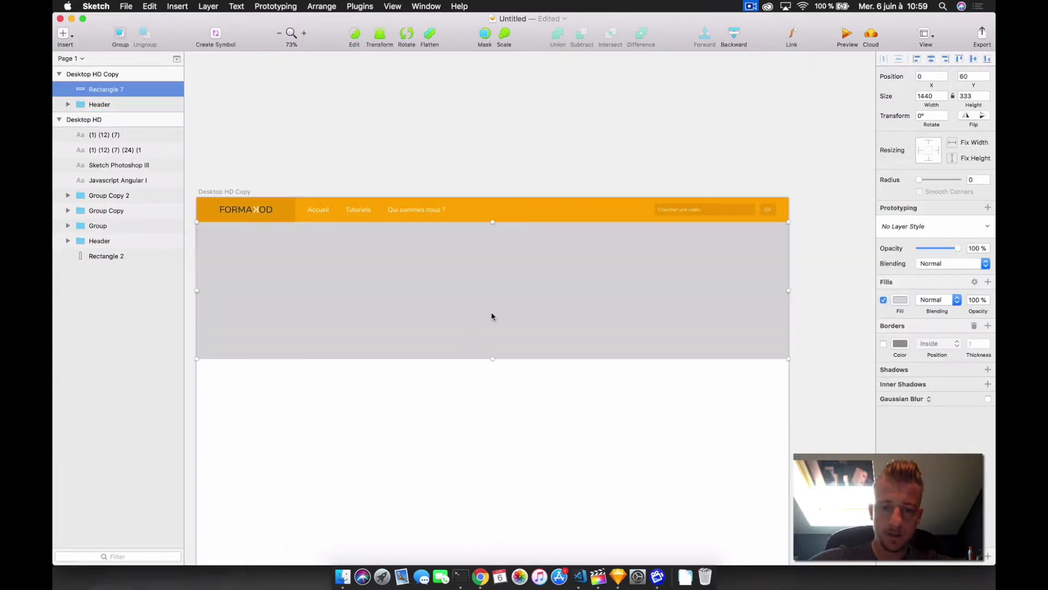
double_click(496, 314)
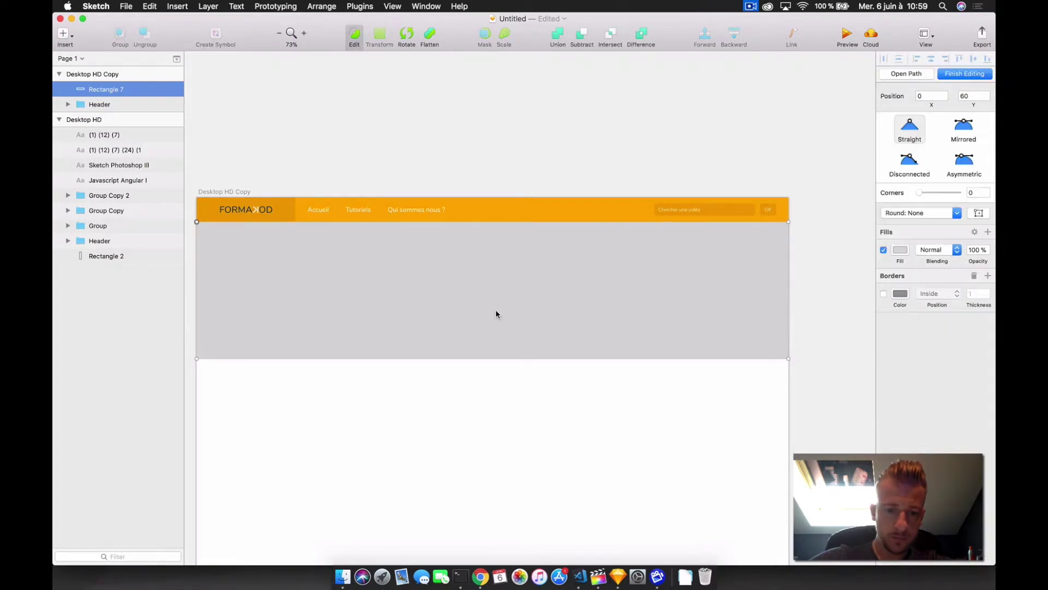
click(484, 359)
drag(484, 359, 486, 408)
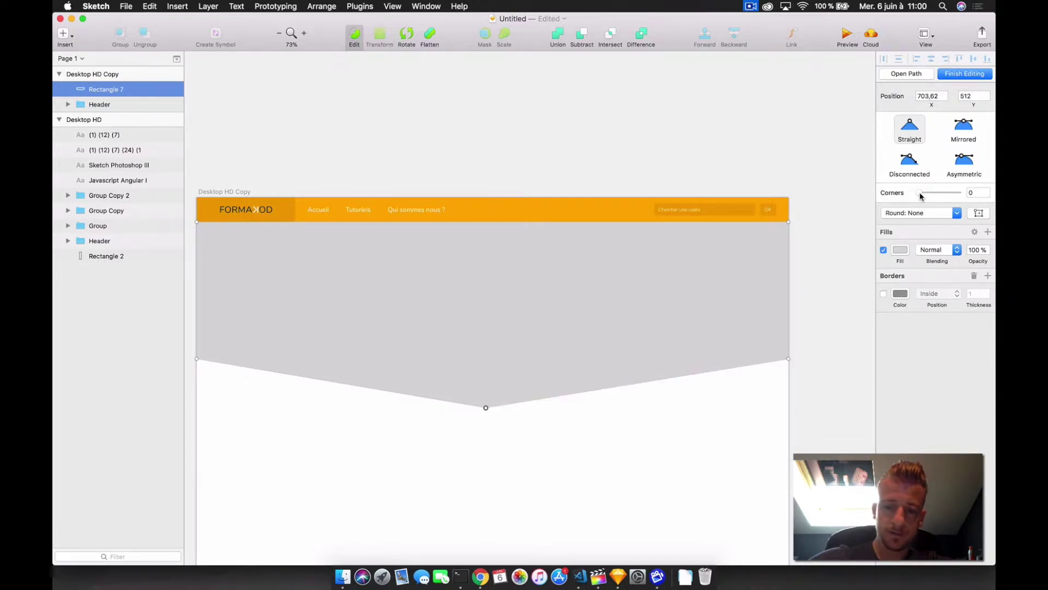
drag(930, 195, 958, 193)
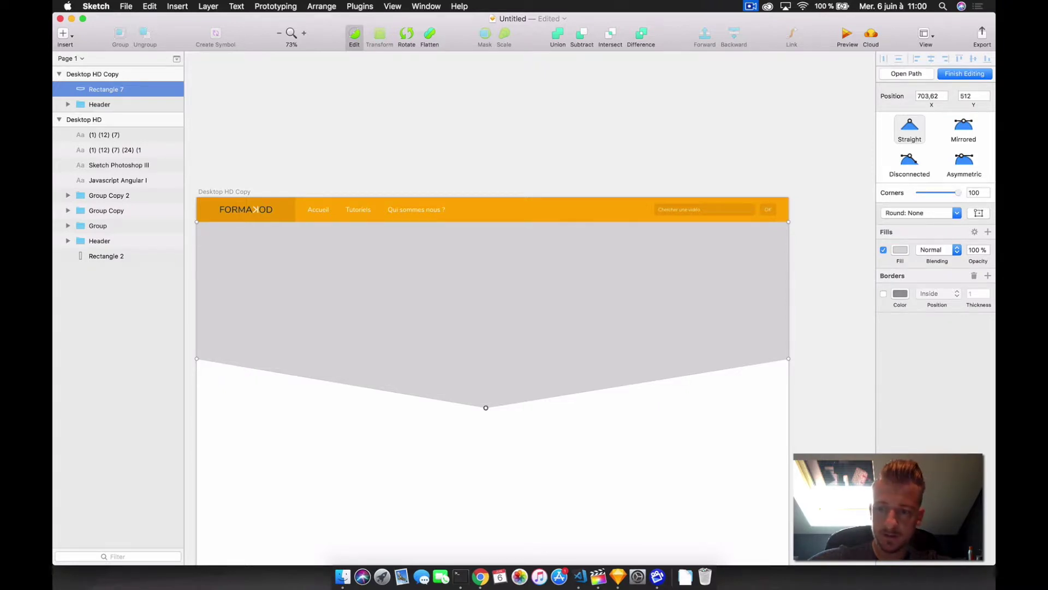
key(Escape)
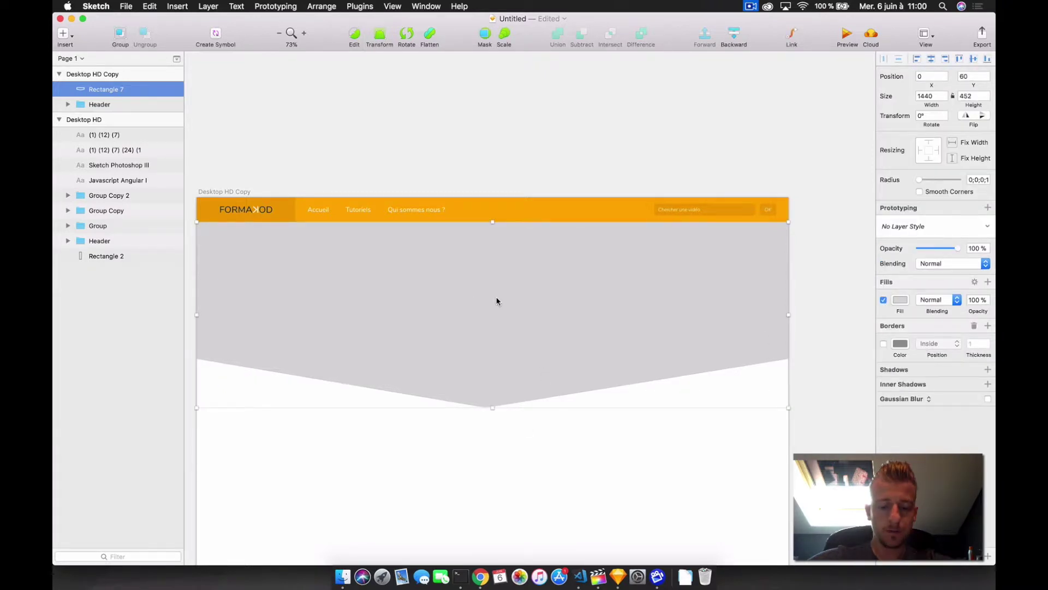
key(super+d)
- Shift the banner copy slightly up and give it a bright red fill
drag(497, 325, 497, 306)
click(900, 299)
click(990, 350)
drag(492, 209, 492, 221)
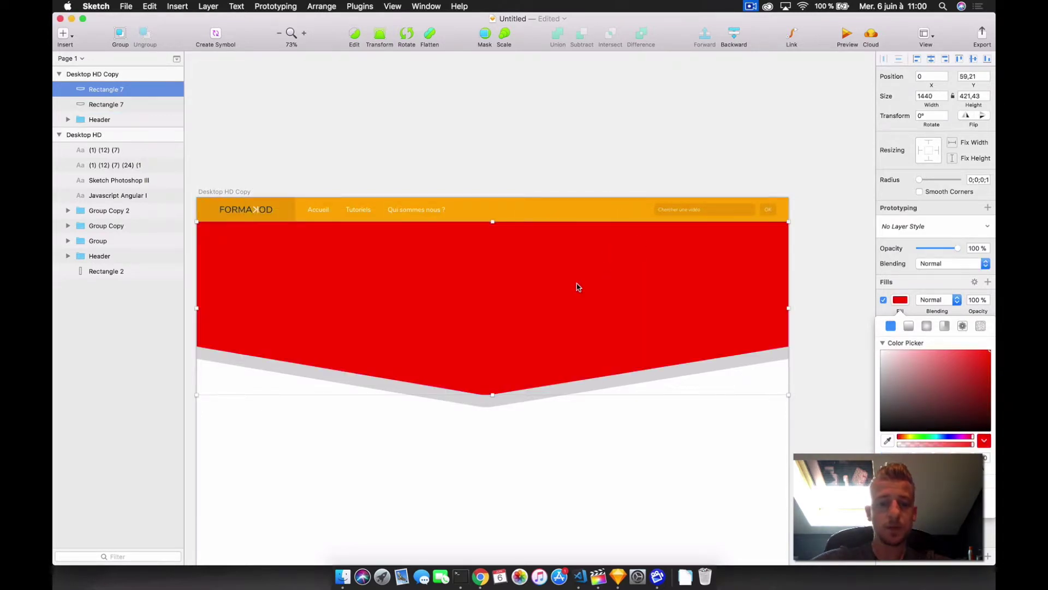
click(557, 140)
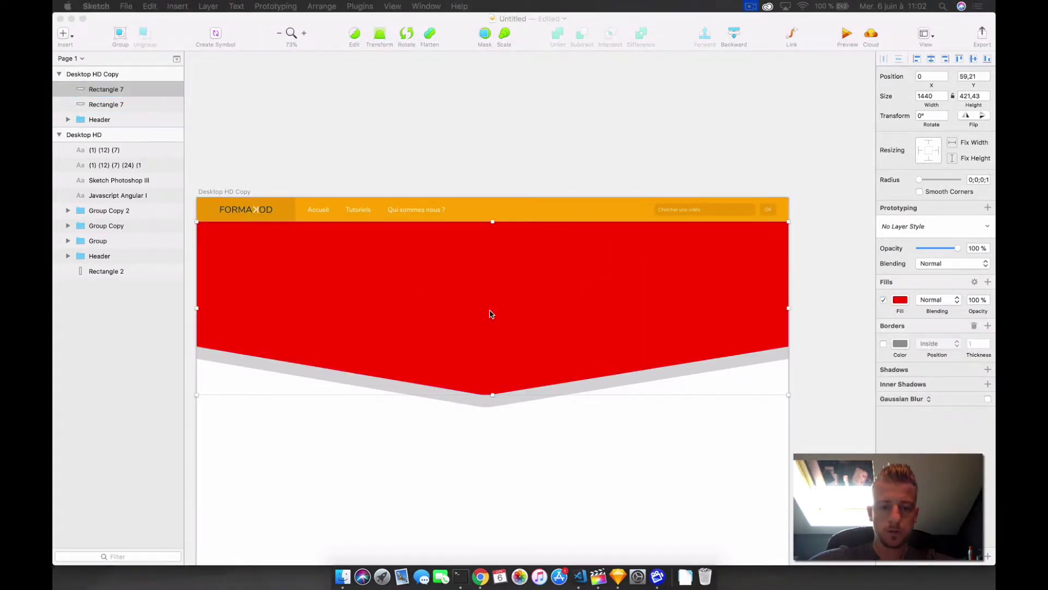
- Paste the Mosaic image and mask it with the red V-shaped banner copy
key(super+c)
key(super+v)
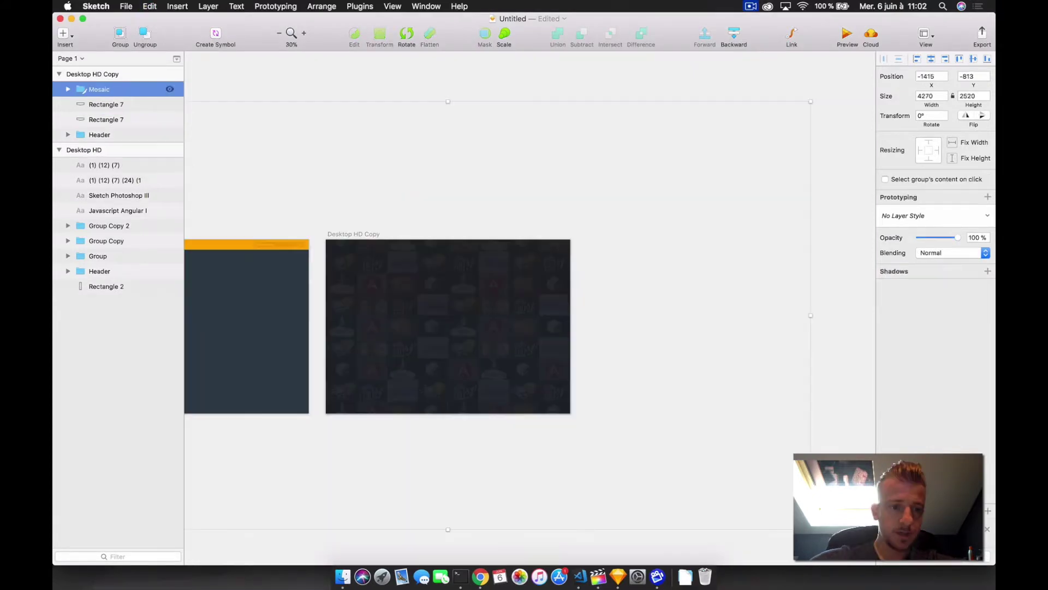
click(109, 105)
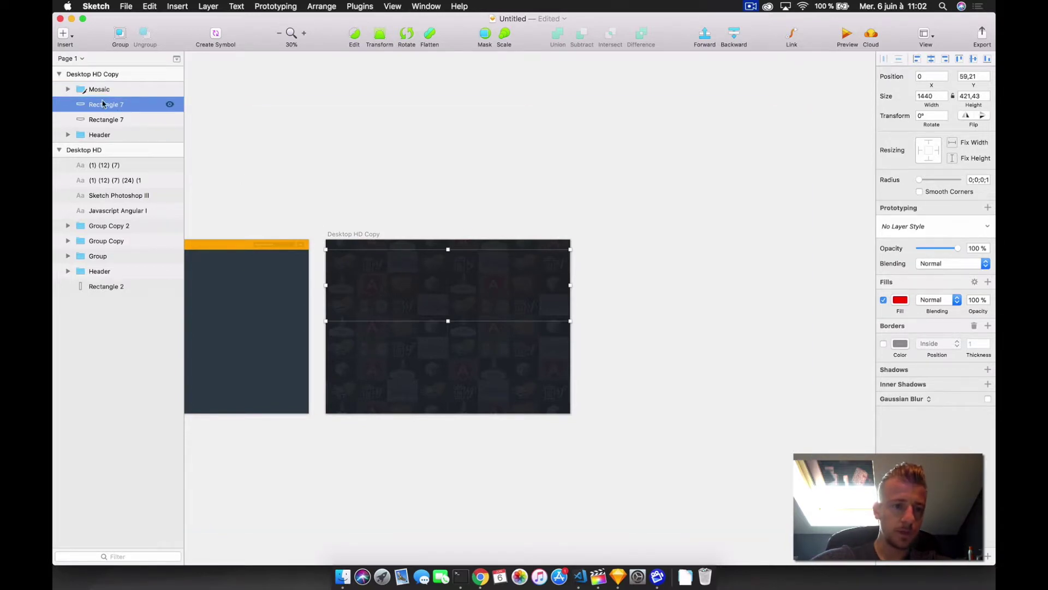
shift+click(101, 90)
click(485, 35)
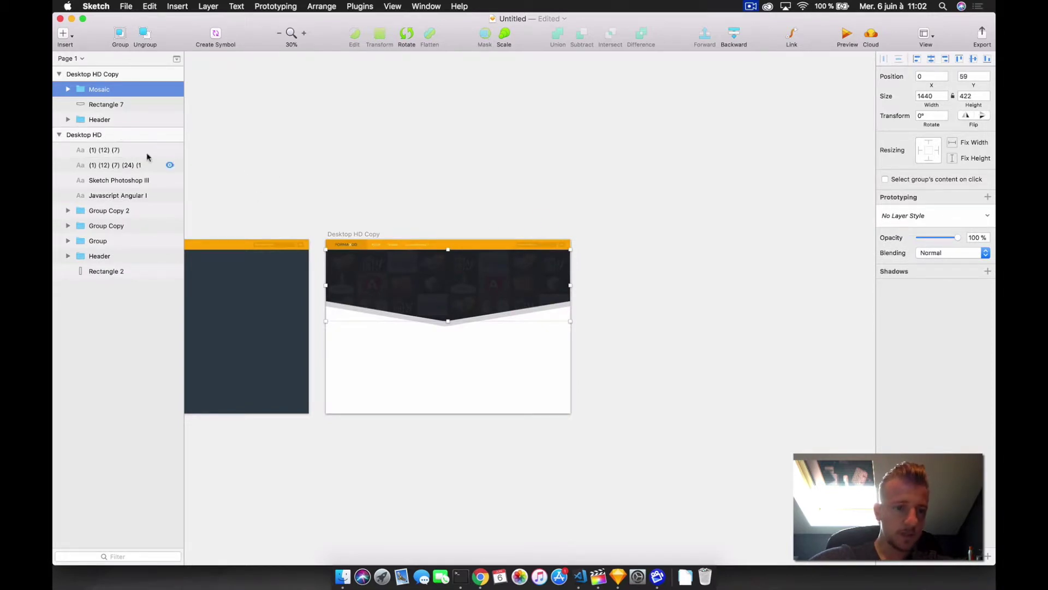
click(68, 89)
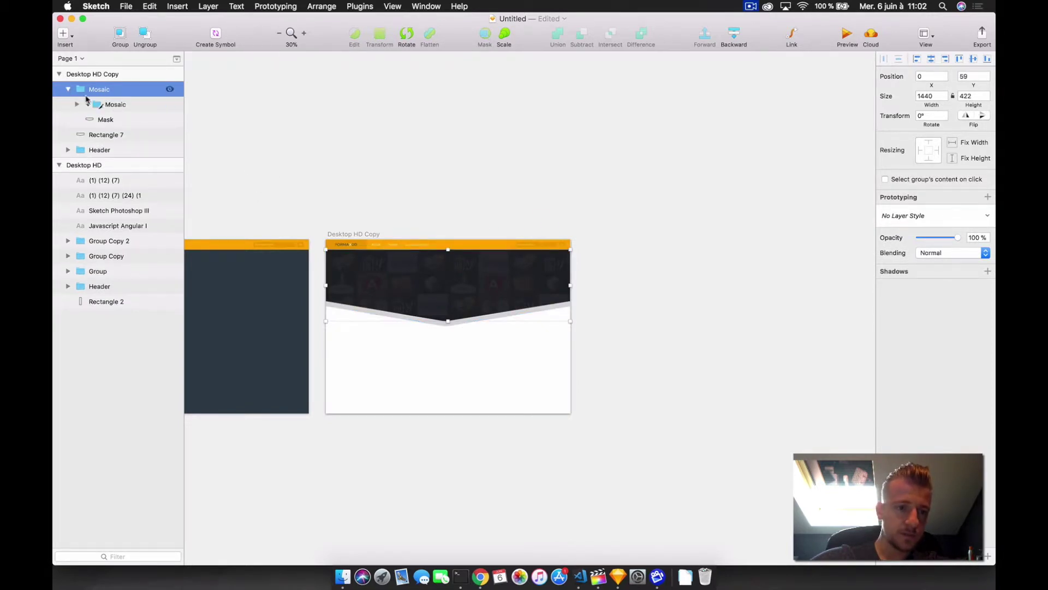
- Give the Desktop HD Copy artboard a dark document-colour background
scroll(352, 291, up, 5)
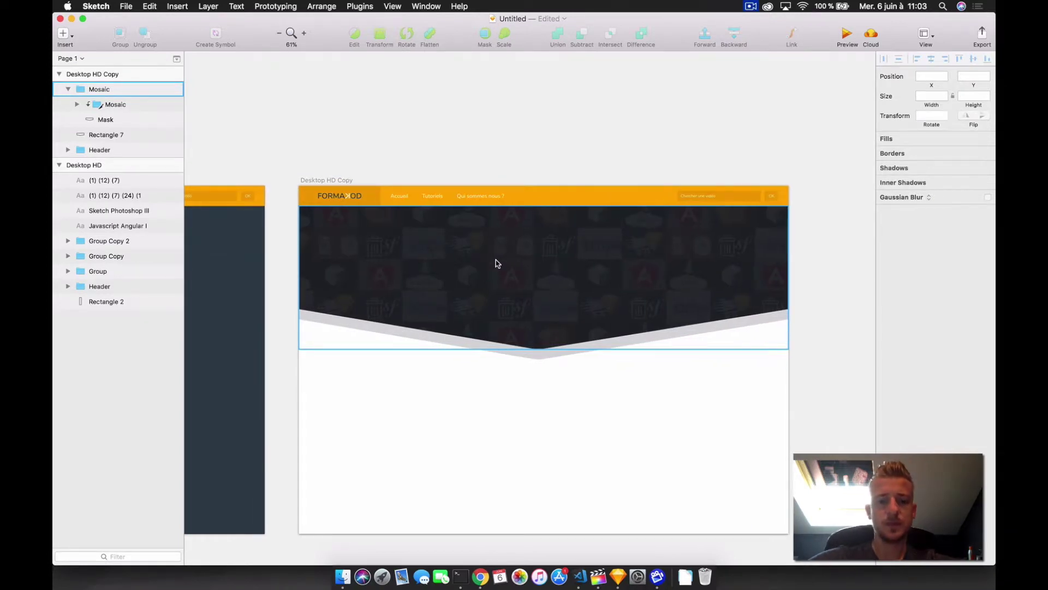
click(304, 33)
scroll(310, 97, left, 3)
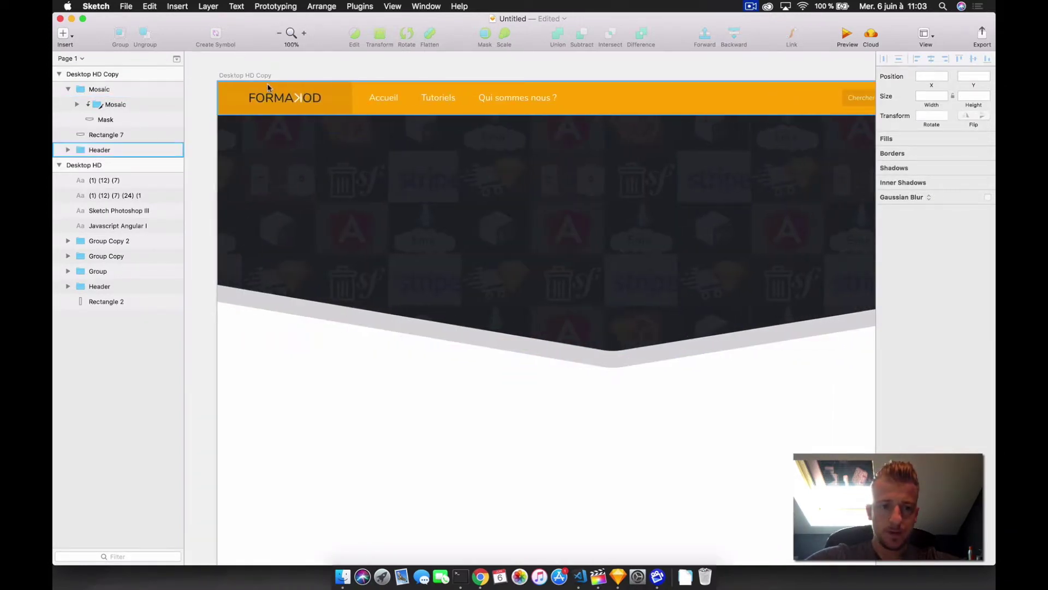
click(249, 76)
click(921, 176)
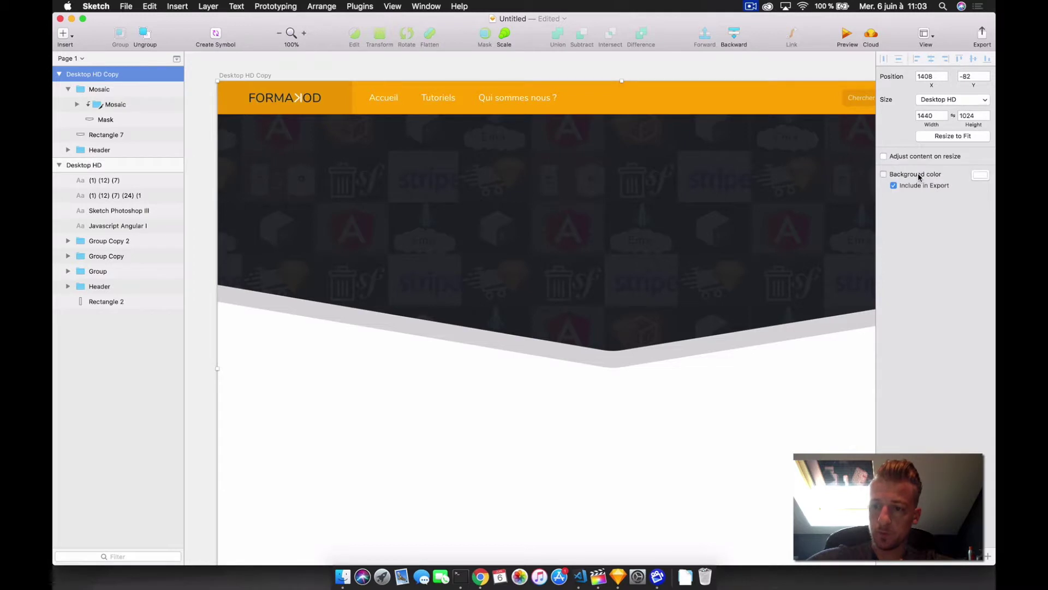
click(980, 174)
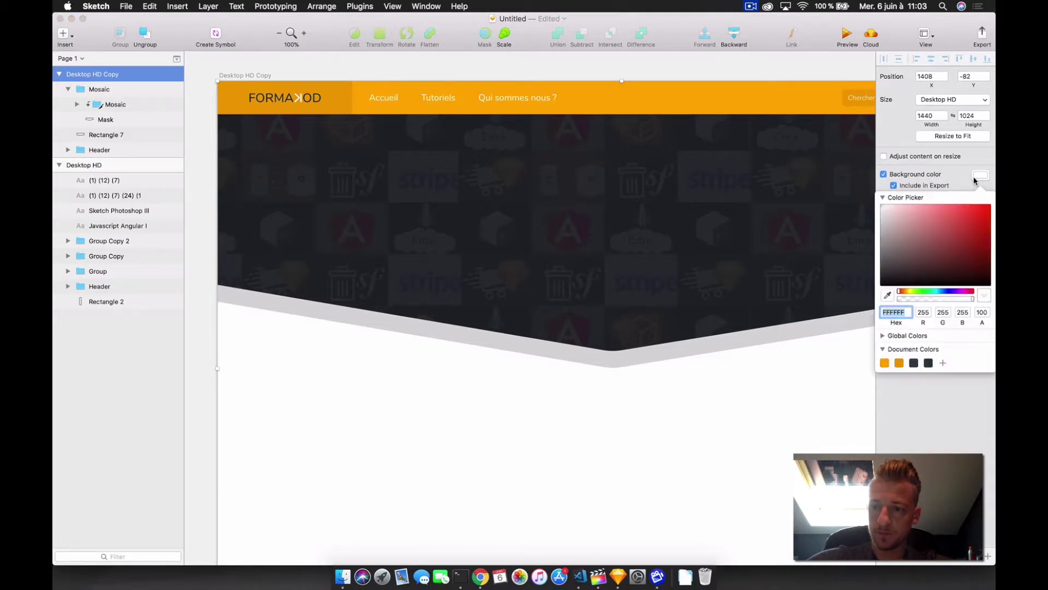
click(914, 363)
- Change the grey V-shaped banner's fill to the dark colour
click(425, 194)
click(900, 300)
click(913, 412)
click(566, 468)
scroll(568, 466, down, 5)
scroll(567, 466, up, 5)
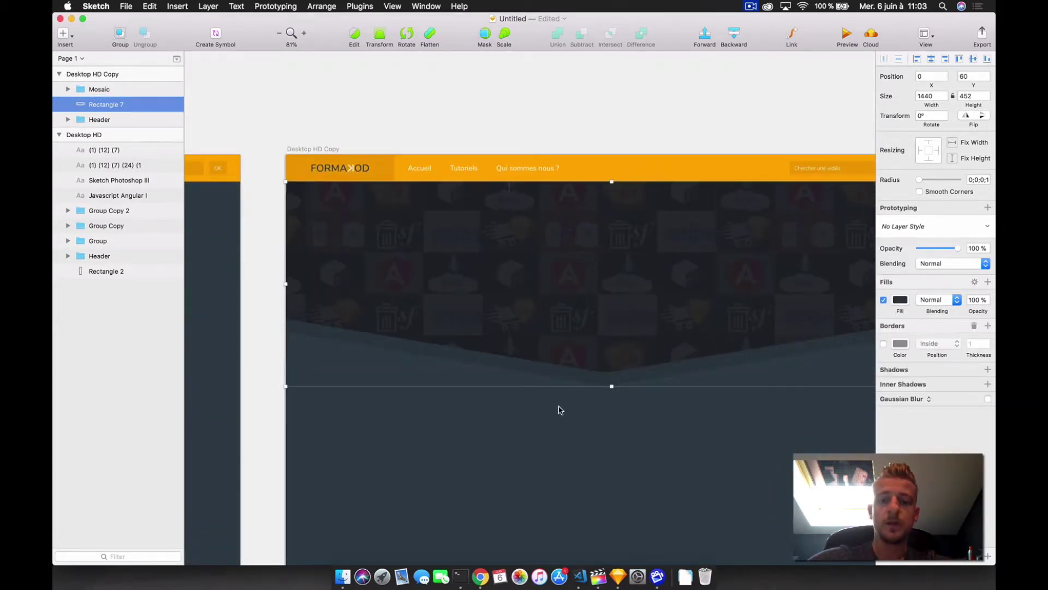
scroll(560, 410, left, 5)
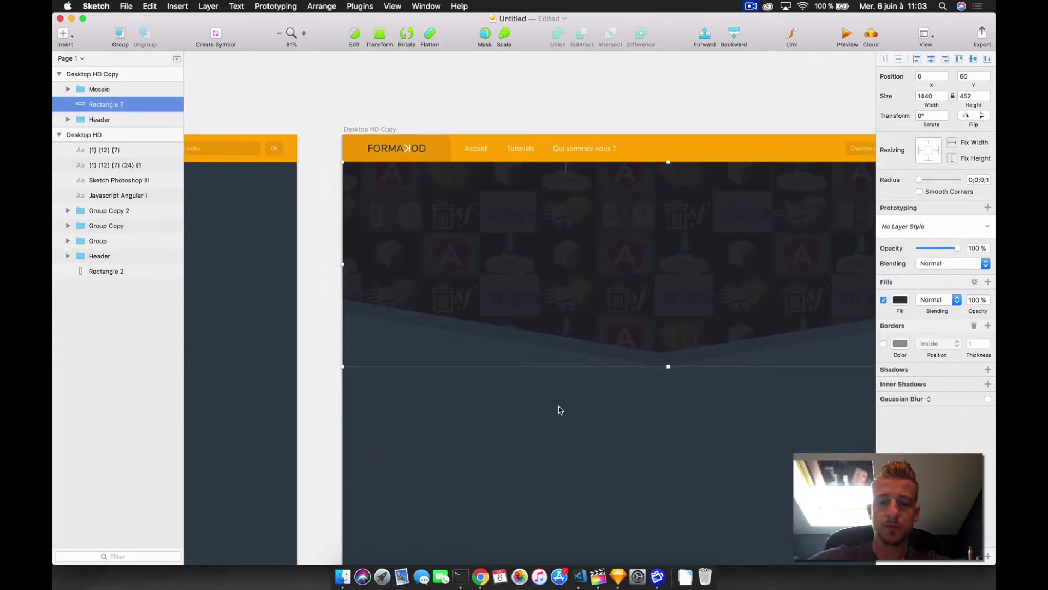
scroll(560, 410, left, 10)
scroll(562, 410, right, 12)
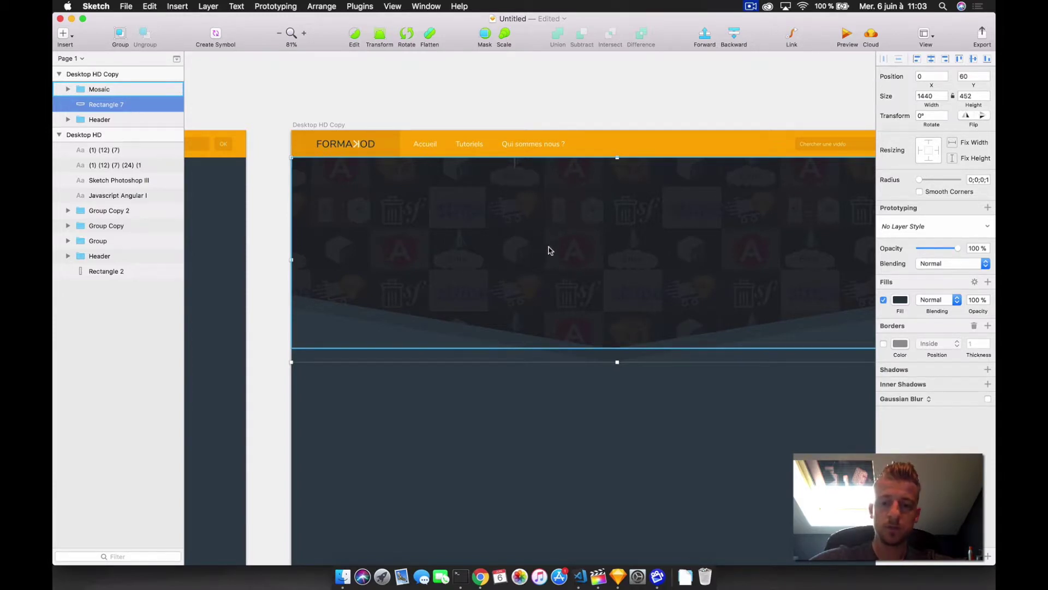
scroll(550, 250, left, 9)
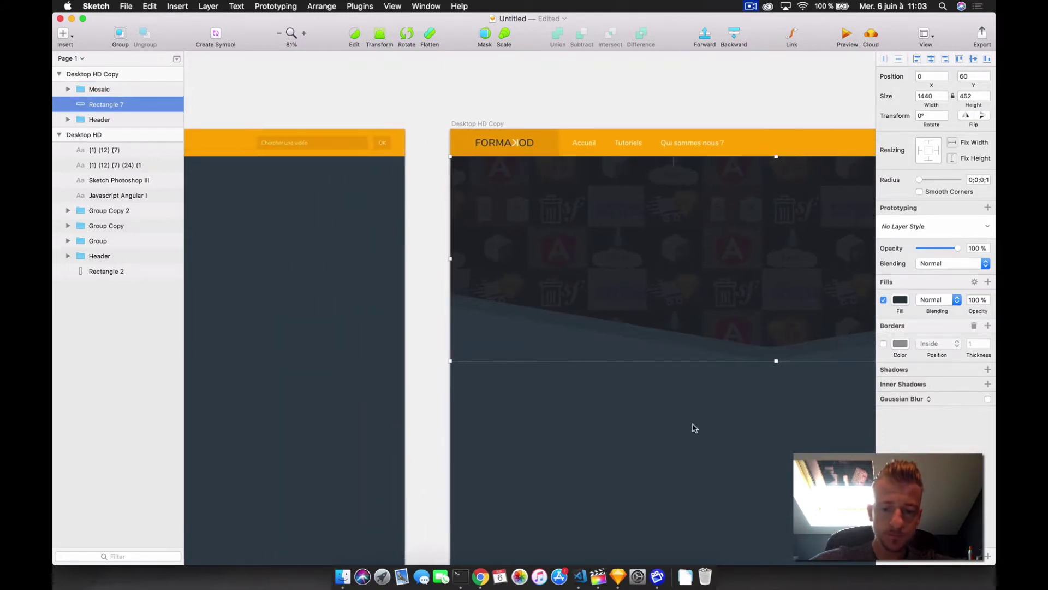
scroll(693, 426, down, 8)
scroll(587, 341, right, 10)
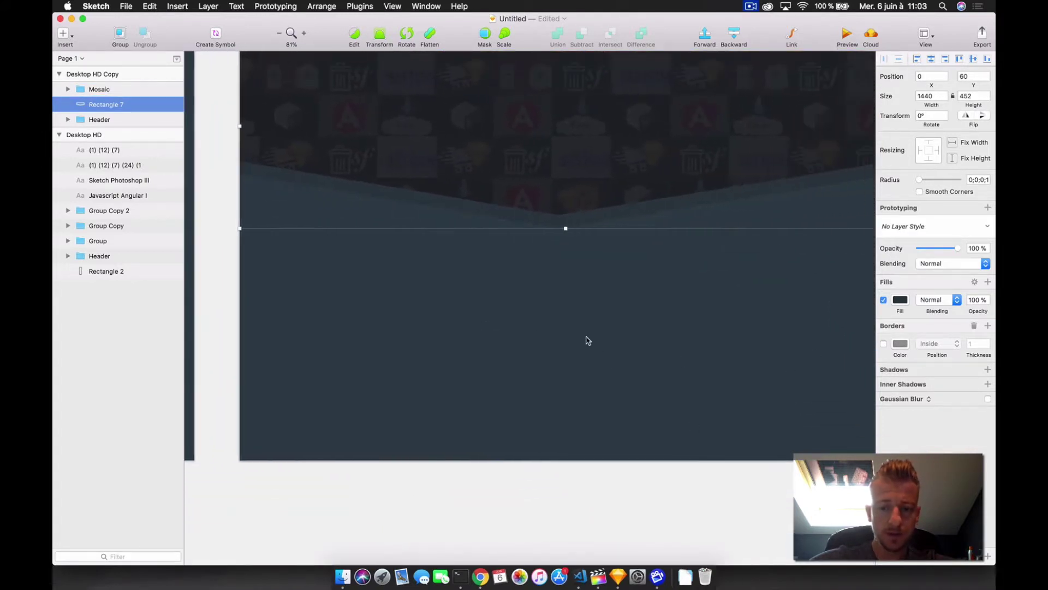
scroll(588, 341, left, 11)
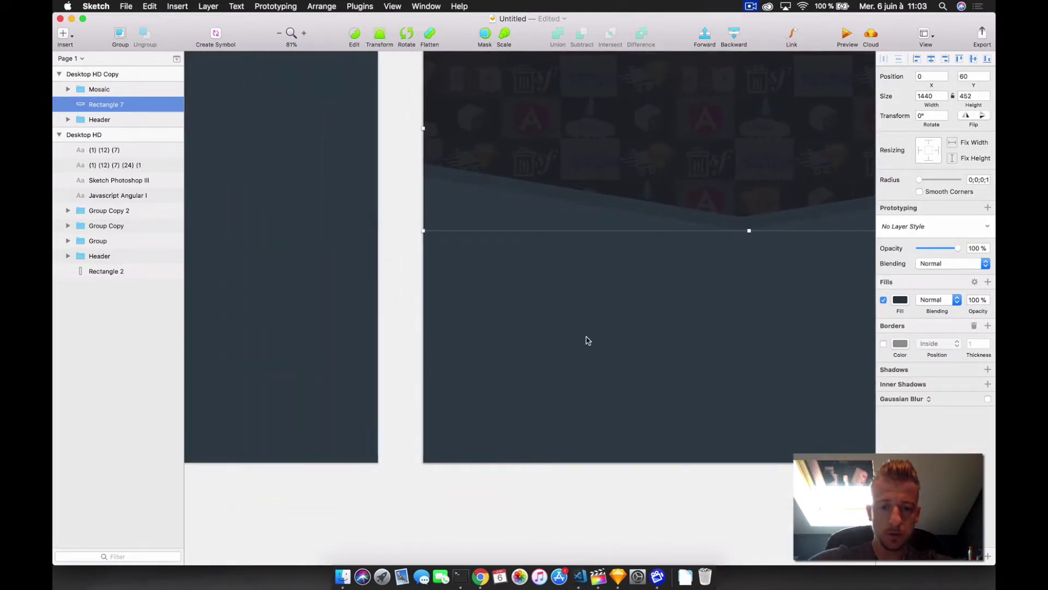
scroll(635, 417, down, 5)
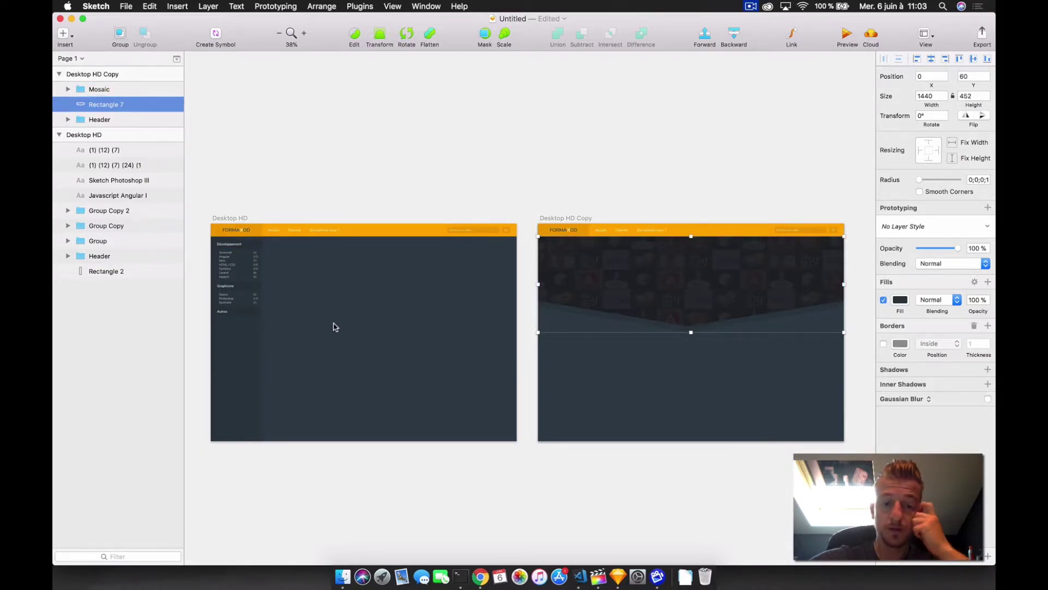
click(431, 170)
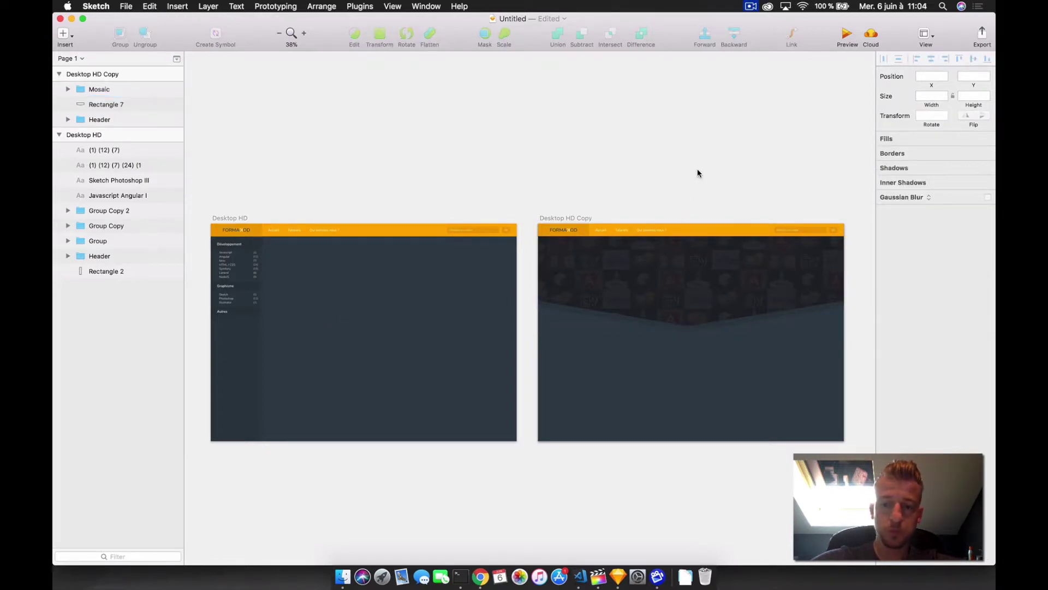
- Delete the header from Desktop HD Copy and convert the Desktop HD header into a Header symbol
click(668, 235)
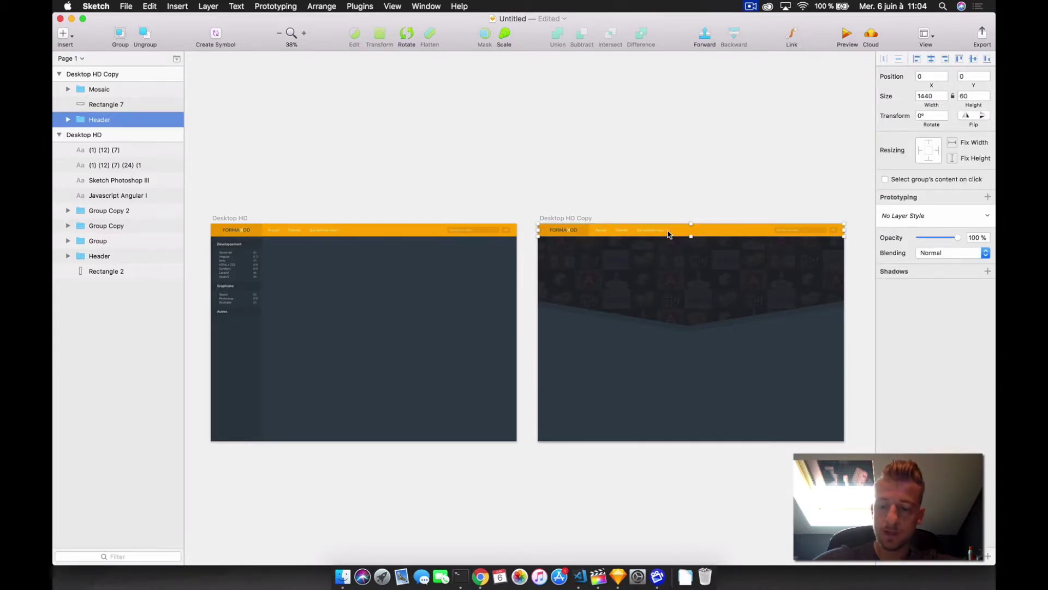
key(Delete)
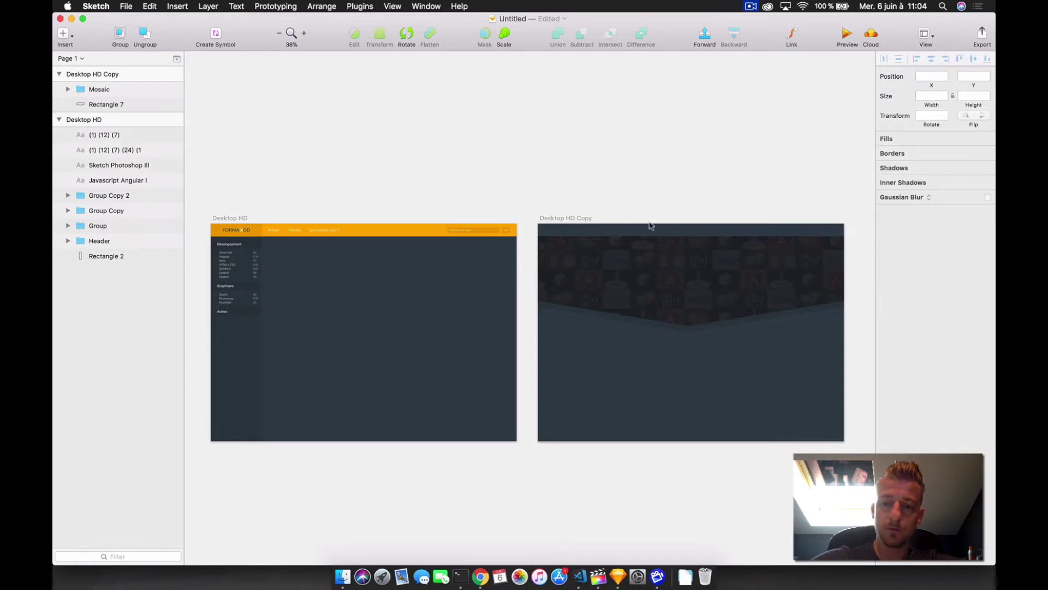
click(328, 232)
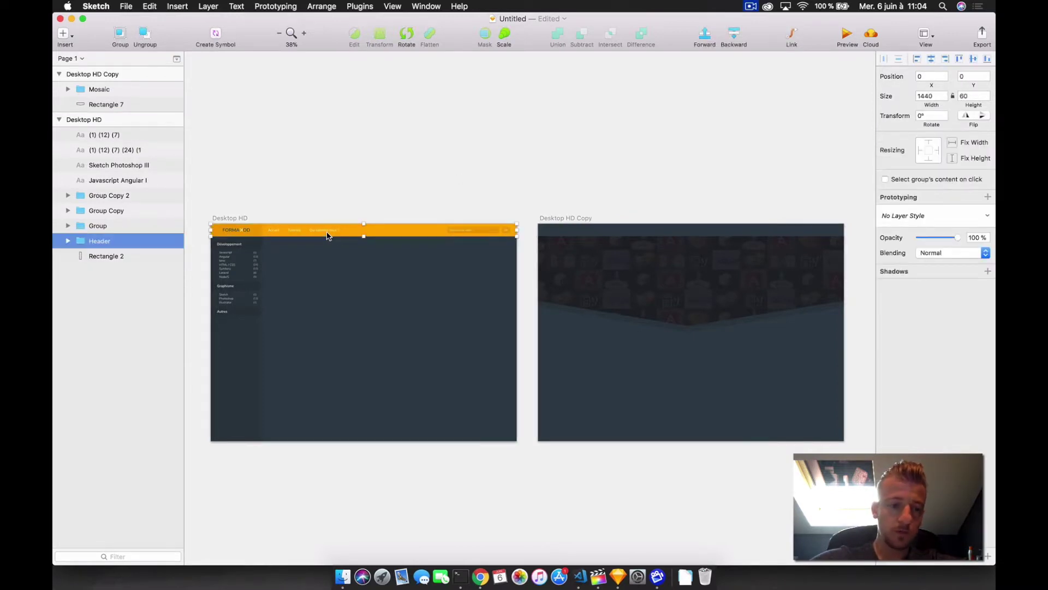
right_click(95, 246)
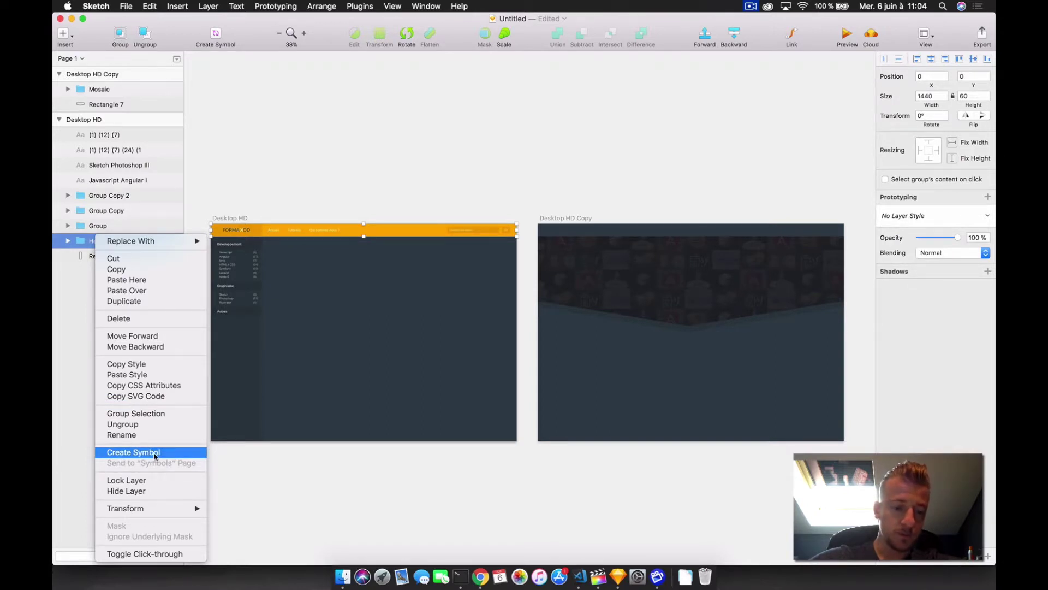
click(153, 452)
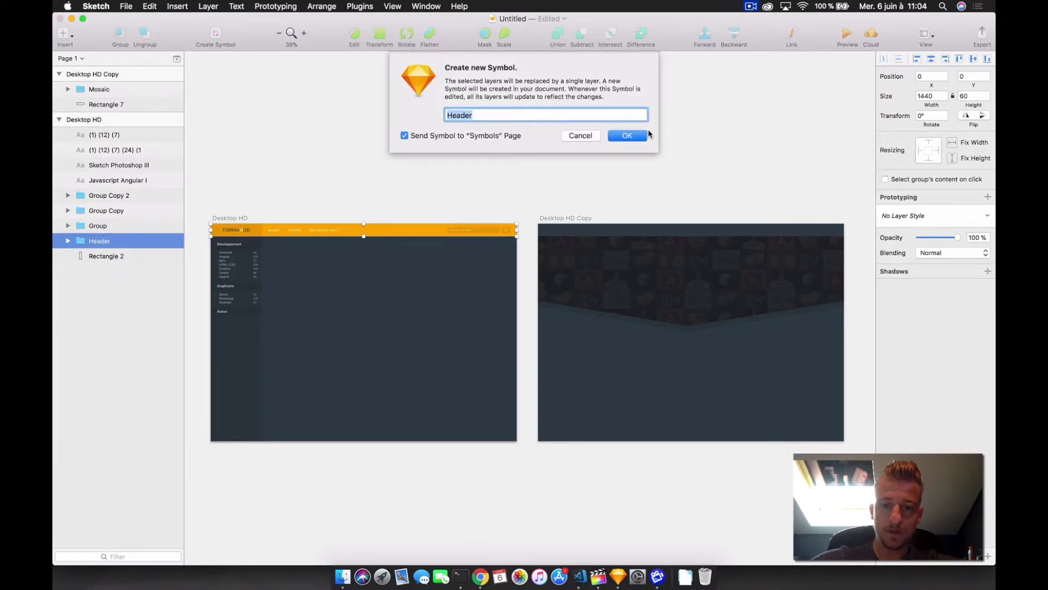
click(626, 137)
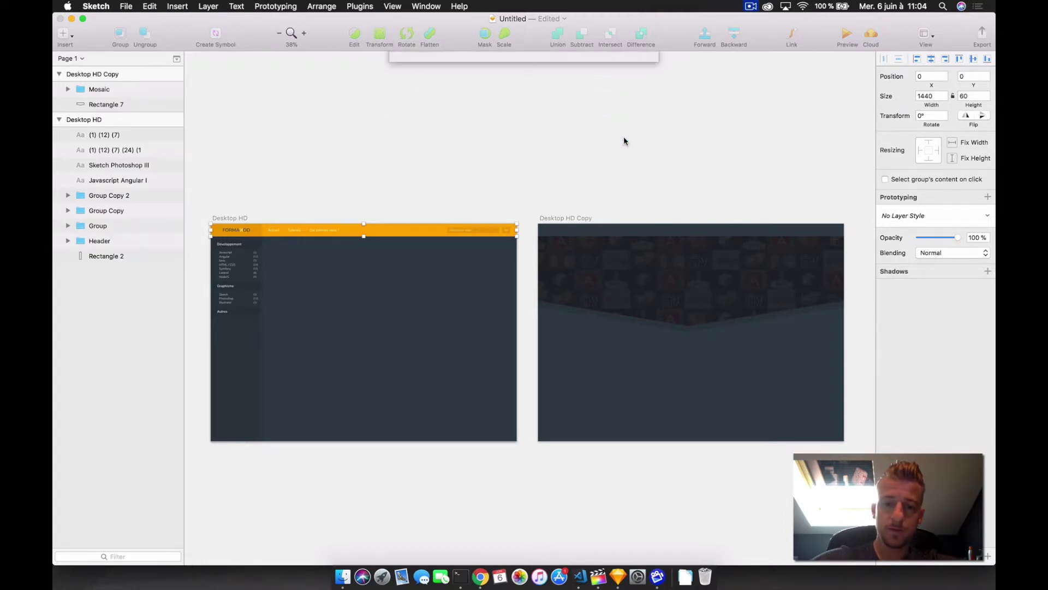
click(258, 106)
click(59, 150)
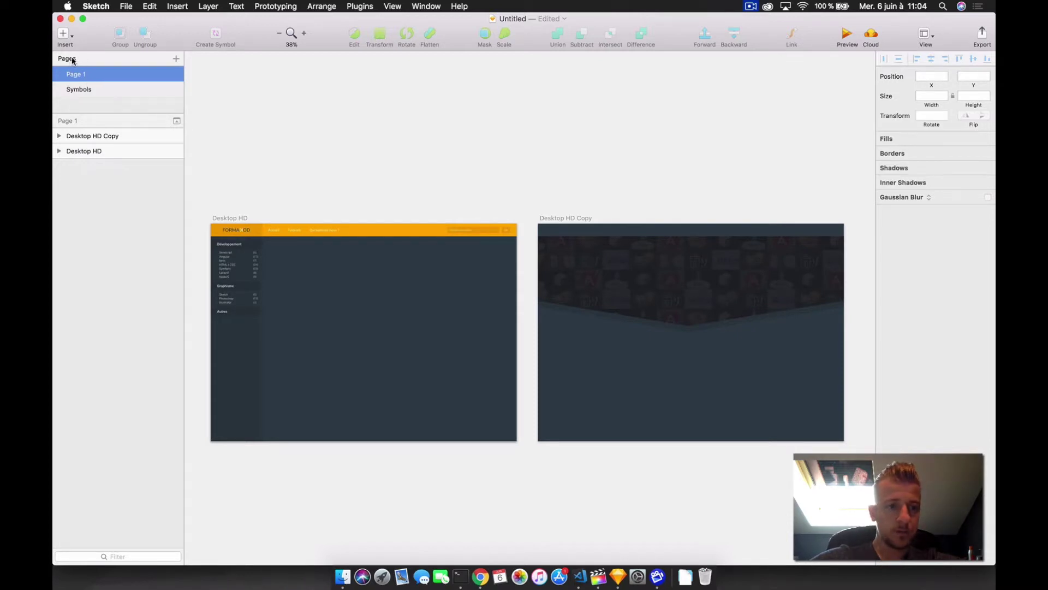
- Check the Header master on the Symbols page, then go back to Page 1
double_click(79, 77)
key(Escape)
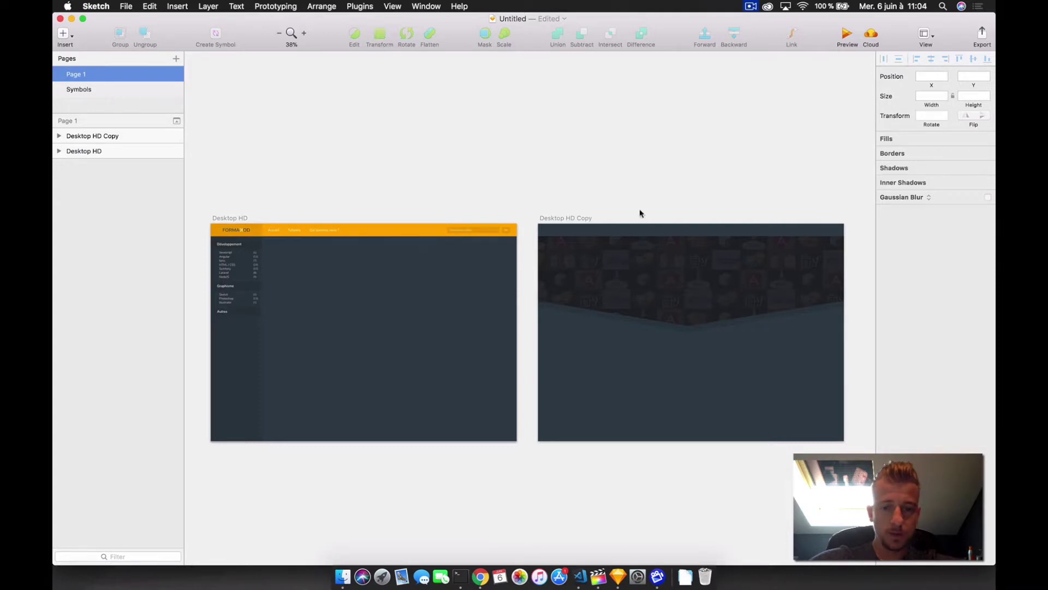
scroll(531, 335, down, 5)
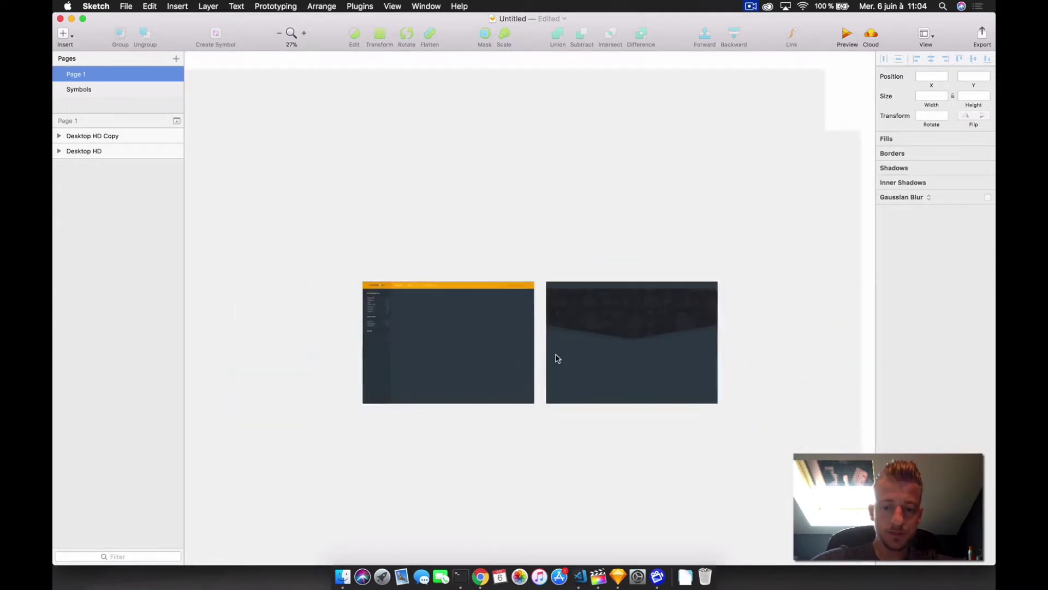
scroll(557, 357, up, 5)
key(Page_Down)
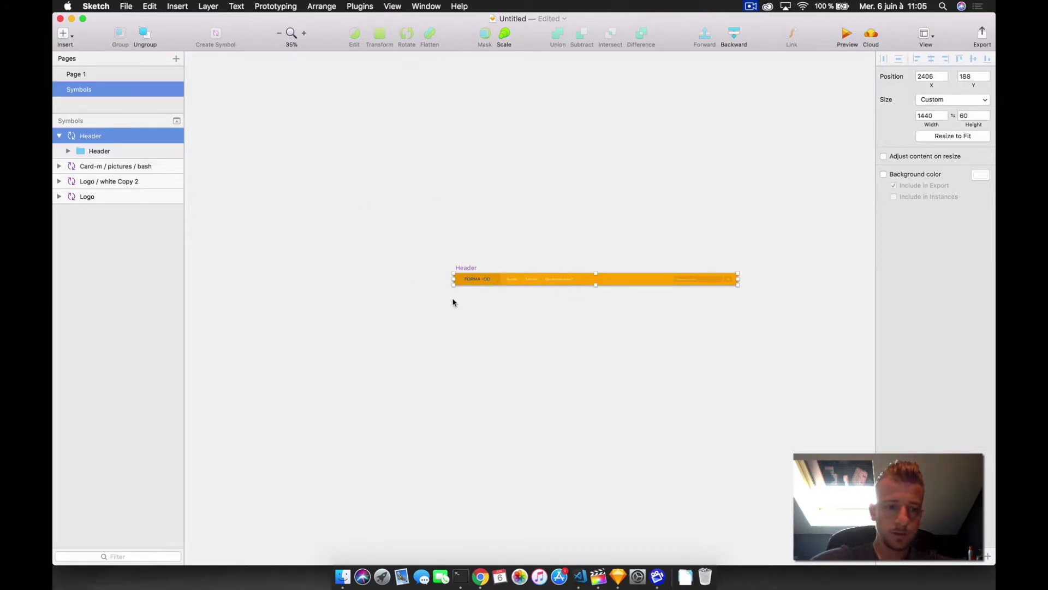
scroll(643, 226, up, 5)
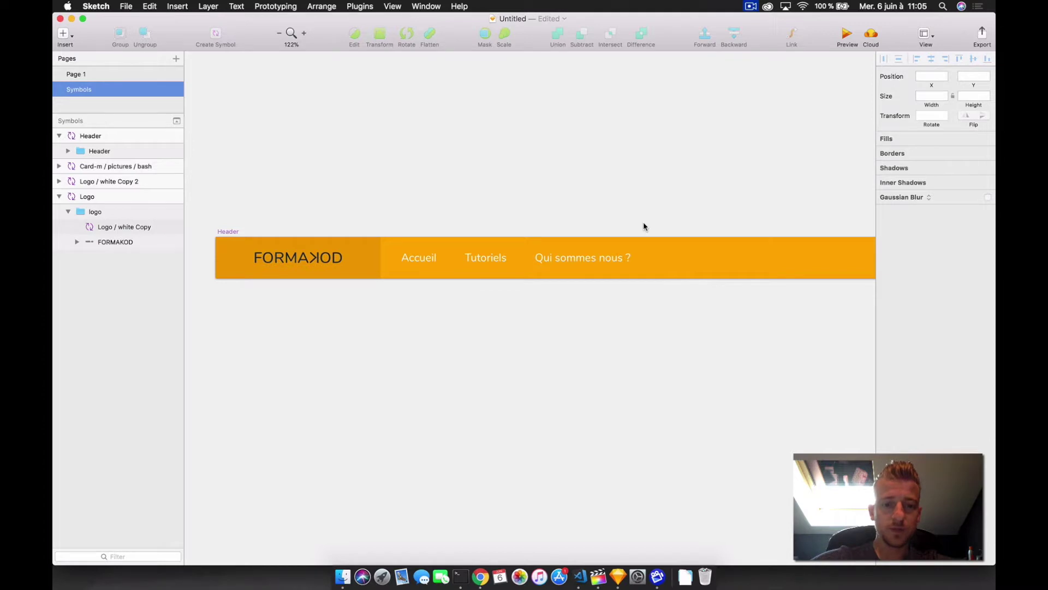
click(81, 75)
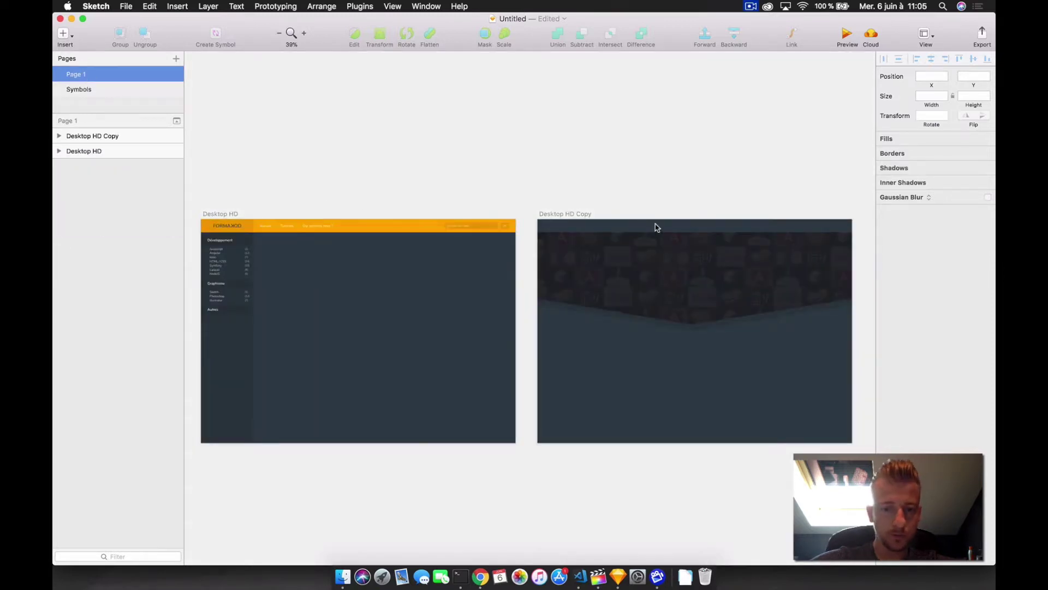
click(64, 35)
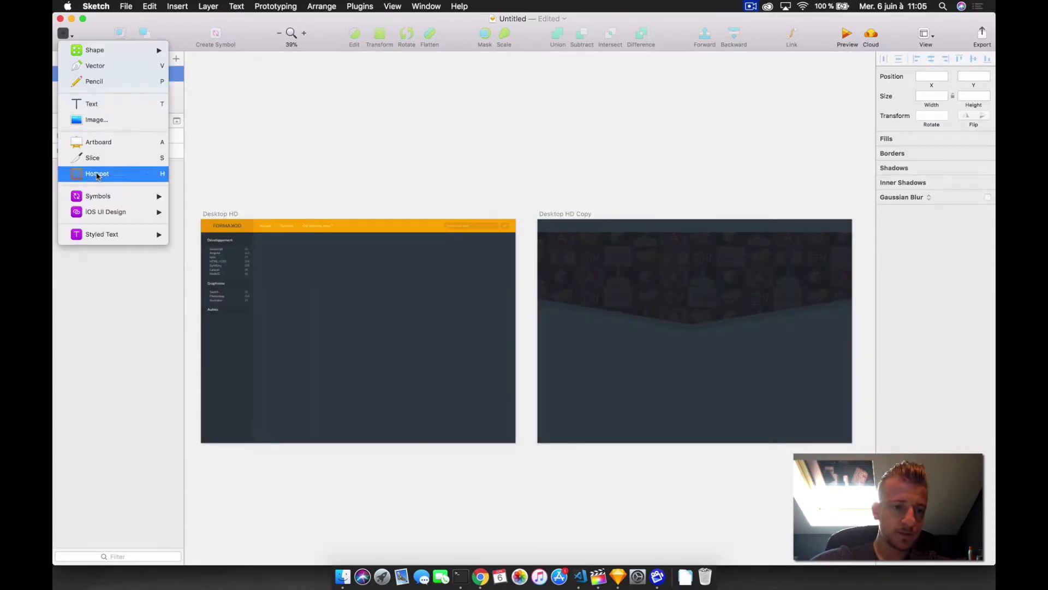
- Place a Header symbol instance on top of Desktop HD Copy at X 0
click(431, 215)
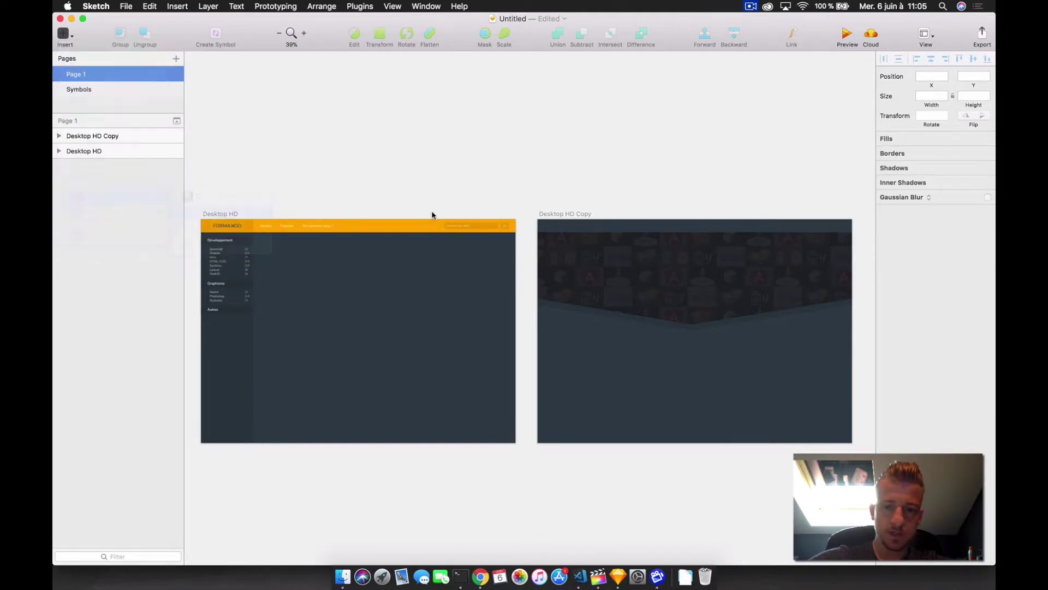
click(695, 229)
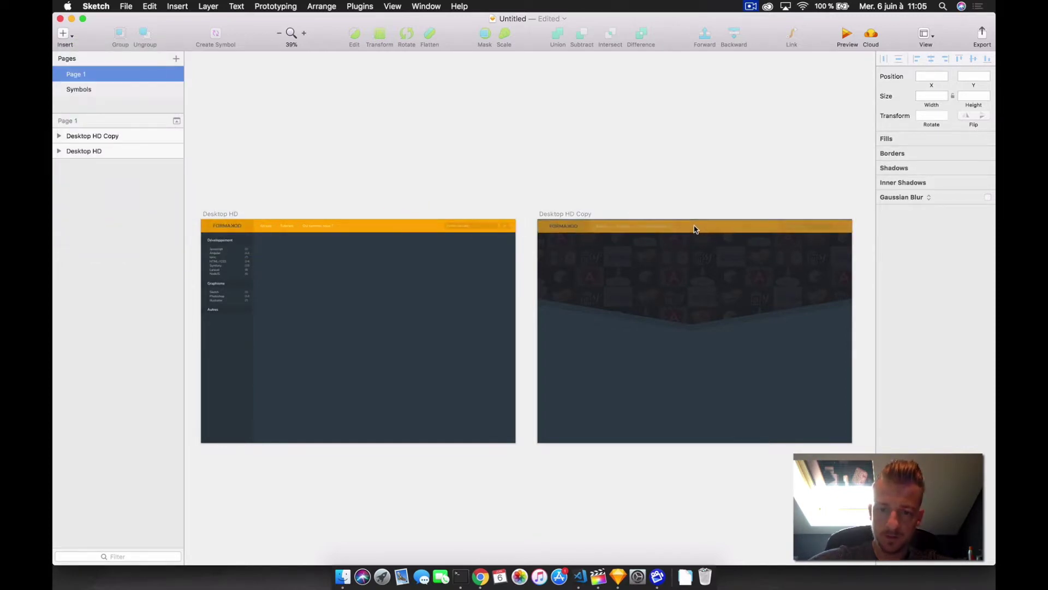
click(695, 228)
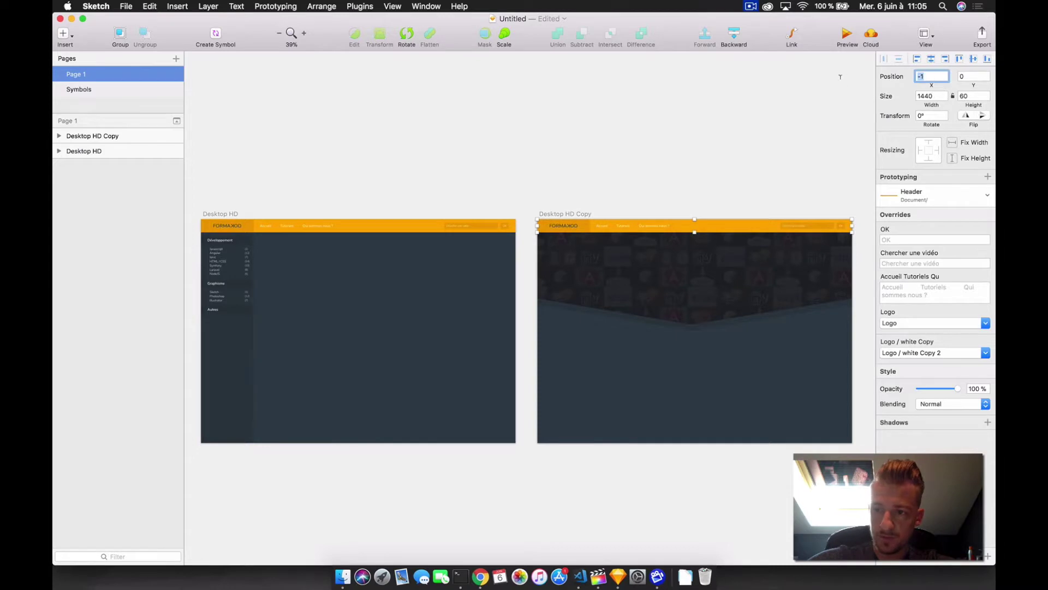
text(0)
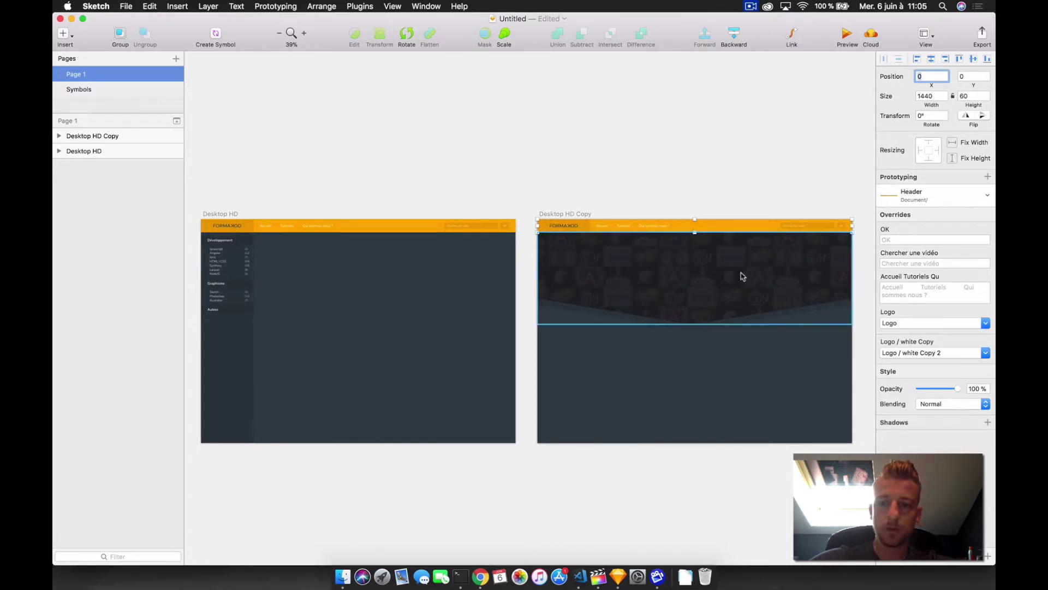
click(709, 179)
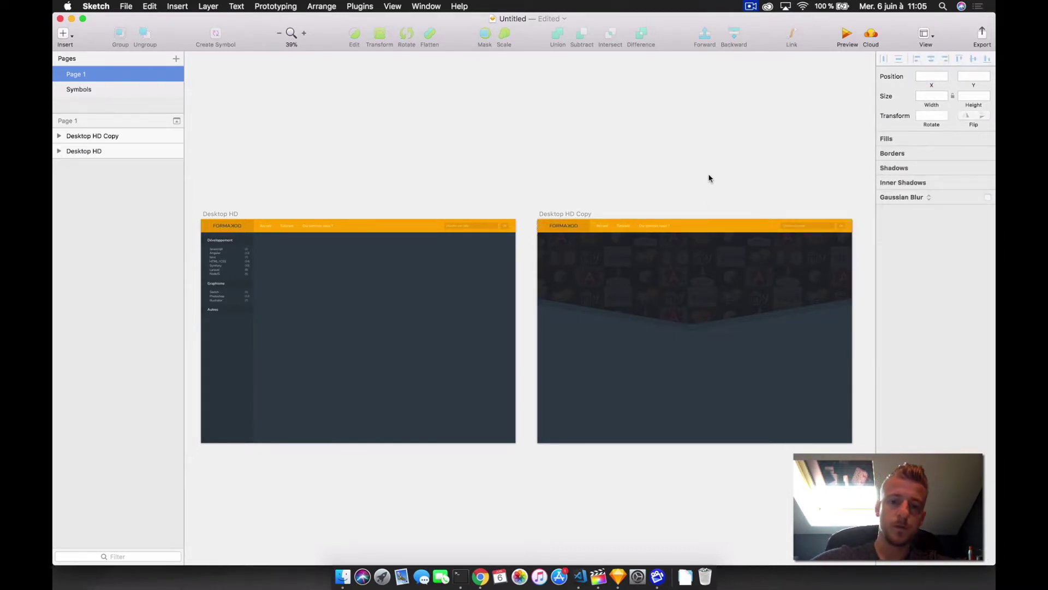
- Append a 'Test' link to the Header master's navigation text and return to the instance
double_click(561, 224)
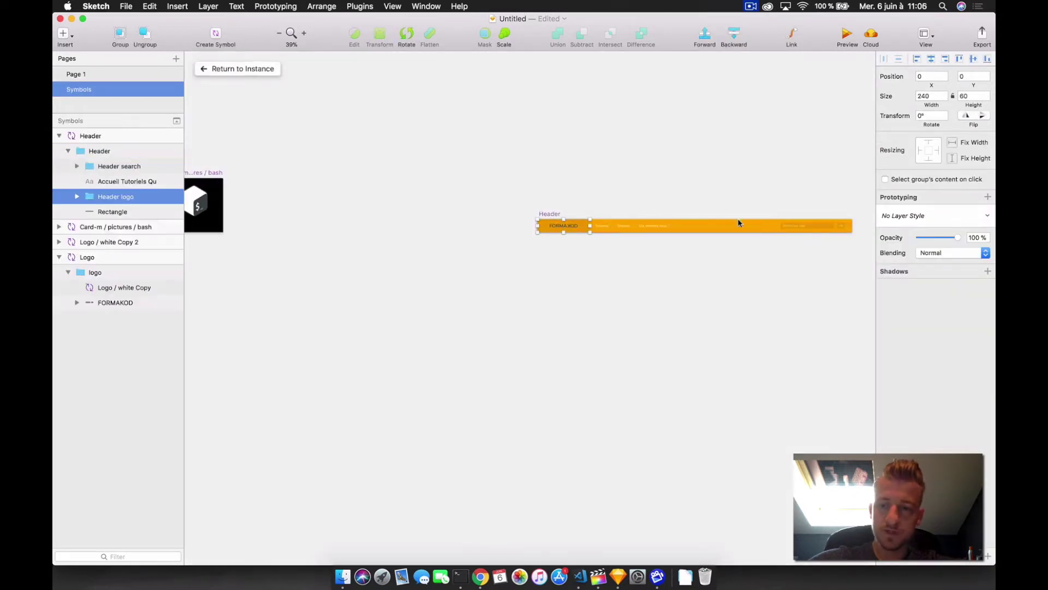
double_click(658, 225)
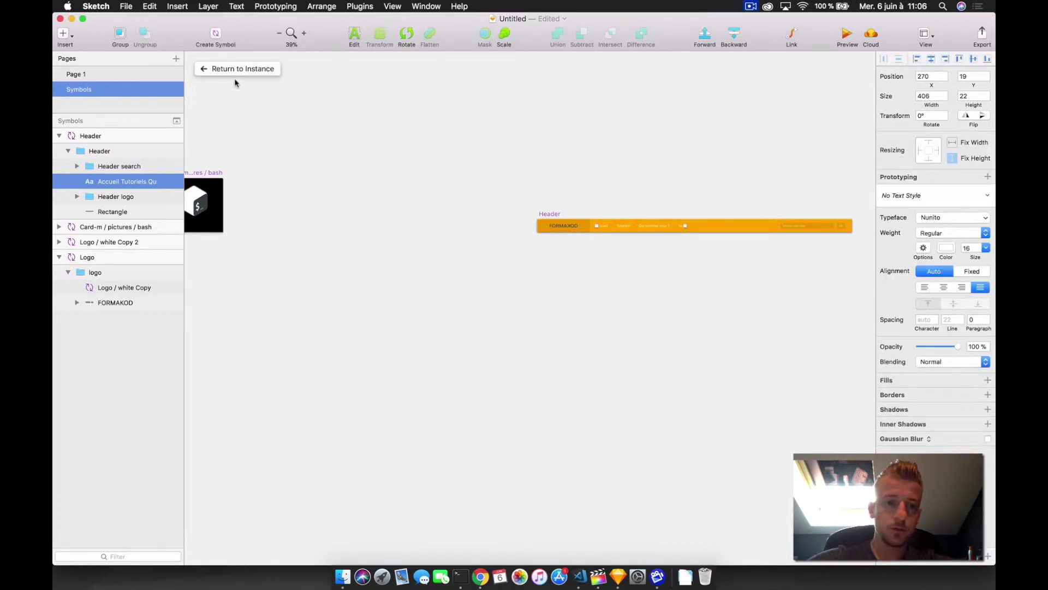
click(249, 68)
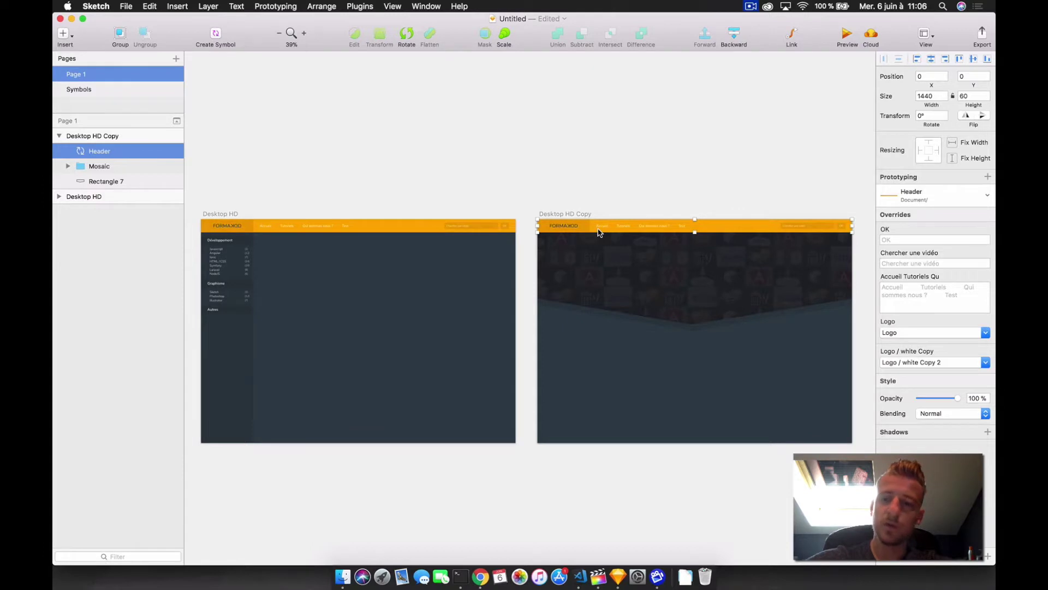
scroll(648, 235, up, 5)
scroll(648, 236, up, 2)
scroll(639, 227, right, 3)
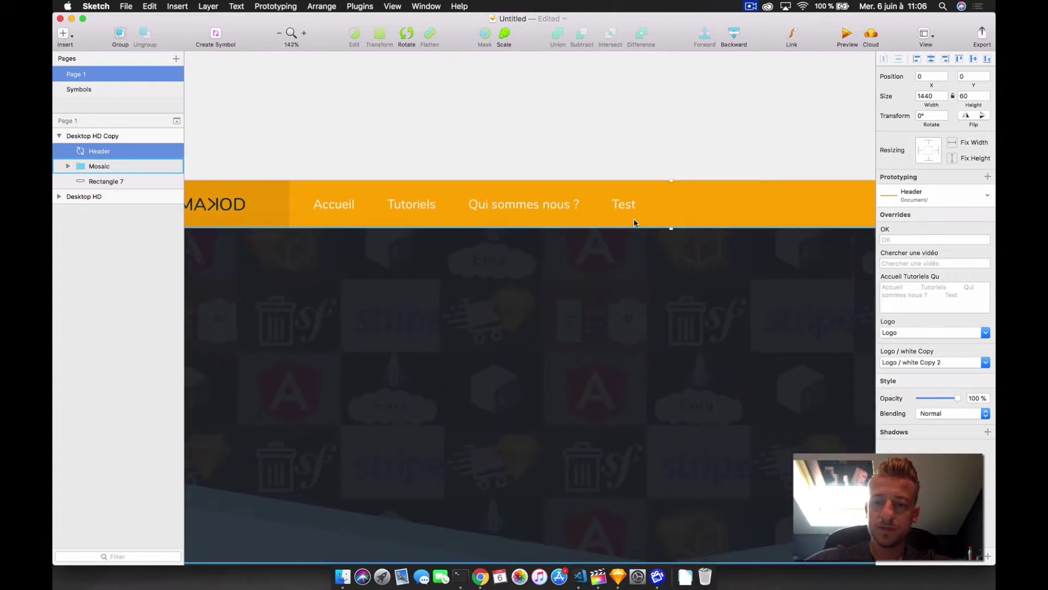
scroll(628, 205, left, 5)
scroll(629, 205, left, 10)
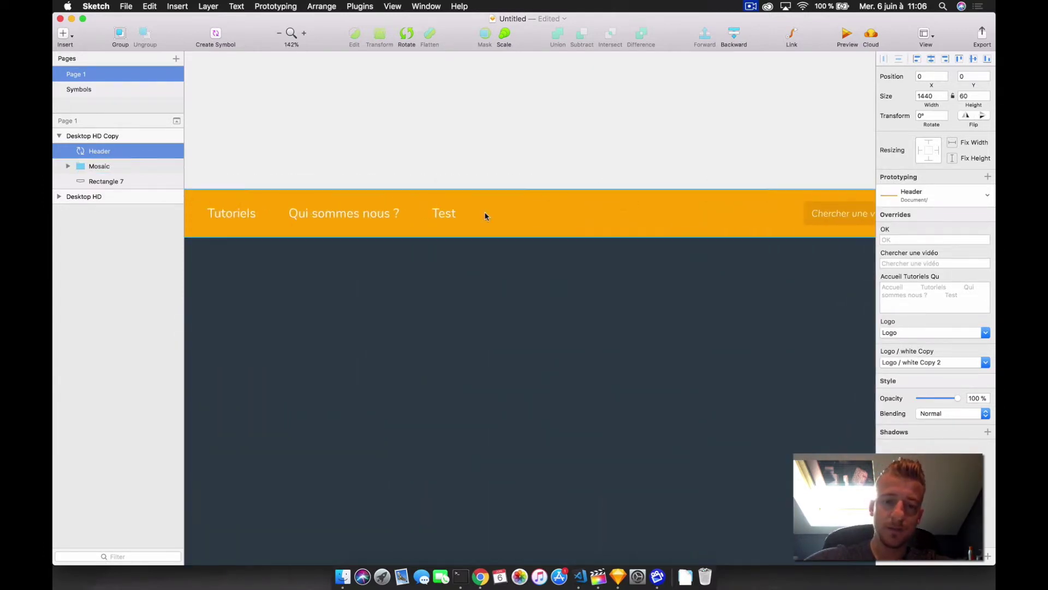
scroll(500, 211, down, 2)
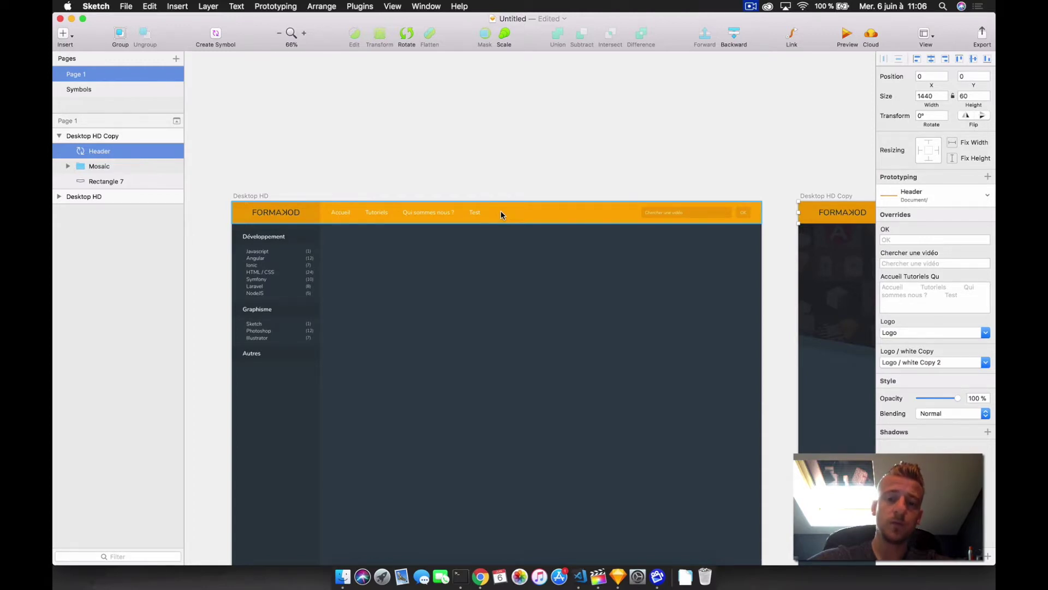
click(510, 148)
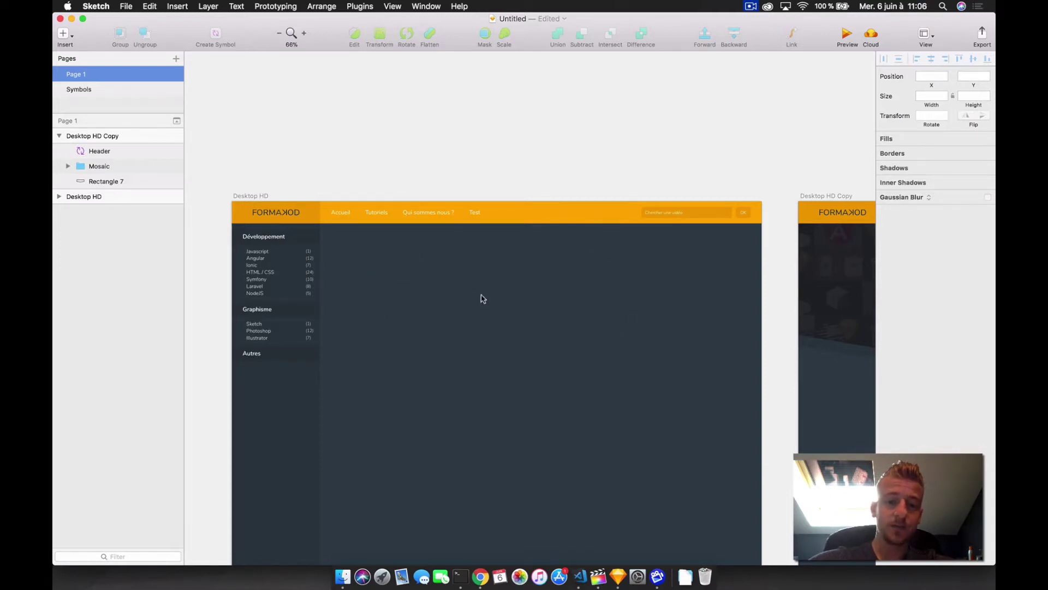
scroll(590, 304, right, 10)
scroll(787, 365, down, 5)
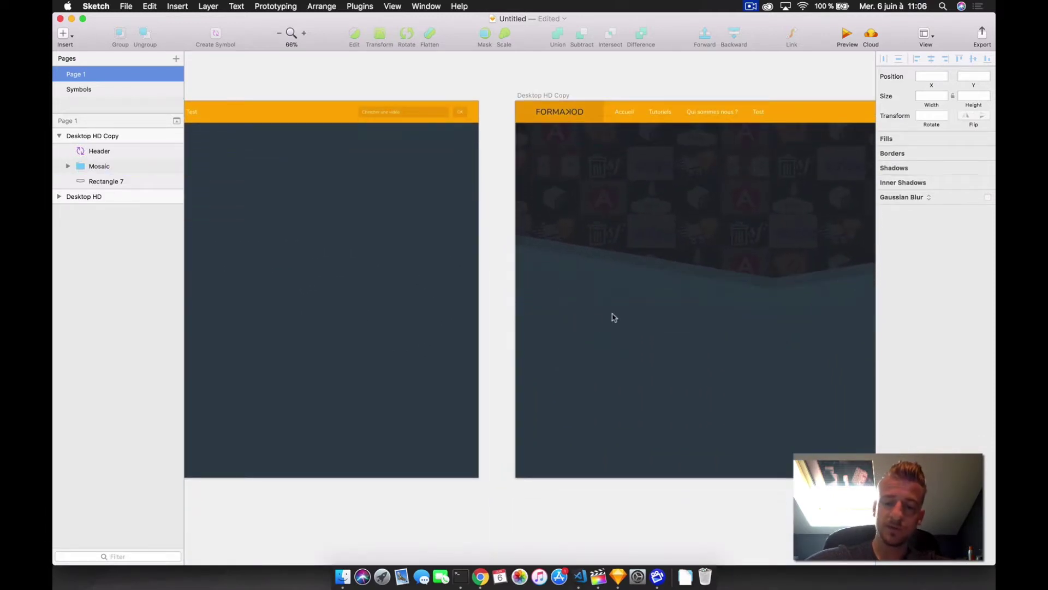
scroll(579, 318, right, 4)
scroll(785, 331, left, 15)
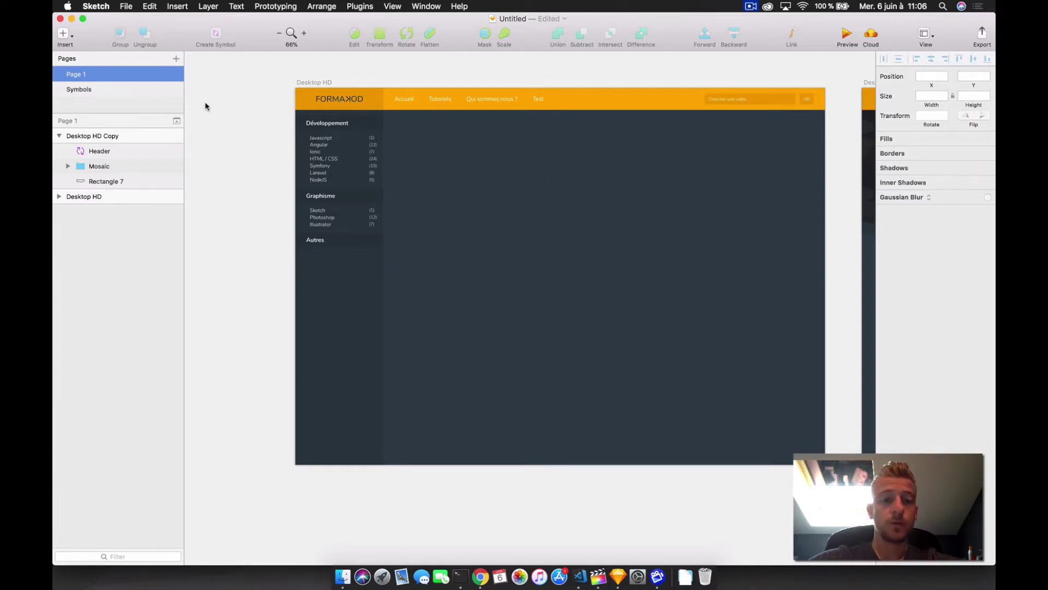
scroll(704, 288, right, 5)
scroll(704, 288, up, 10)
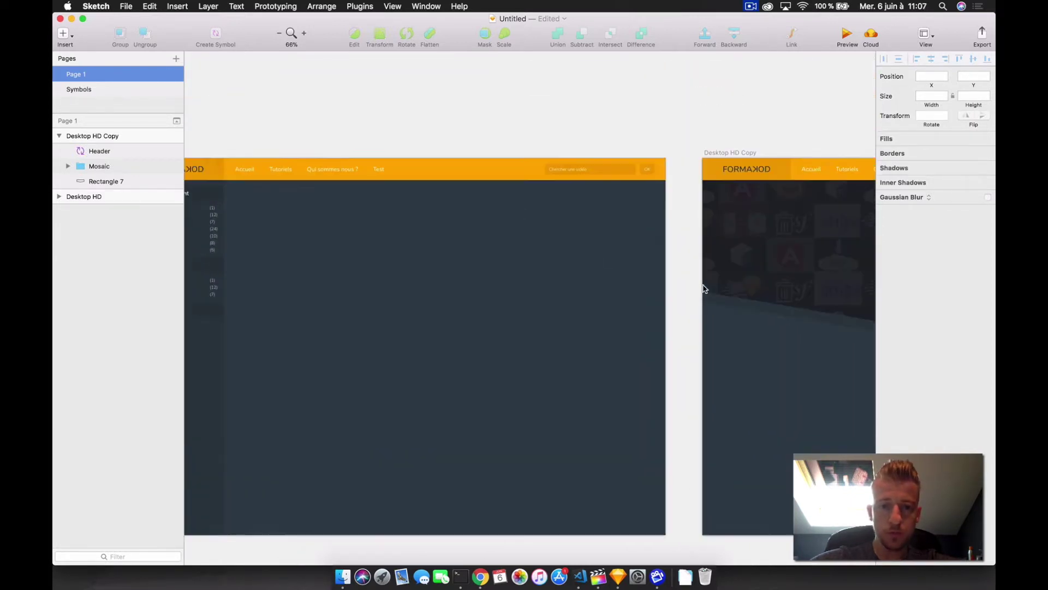
scroll(703, 286, down, 2)
scroll(703, 286, left, 2)
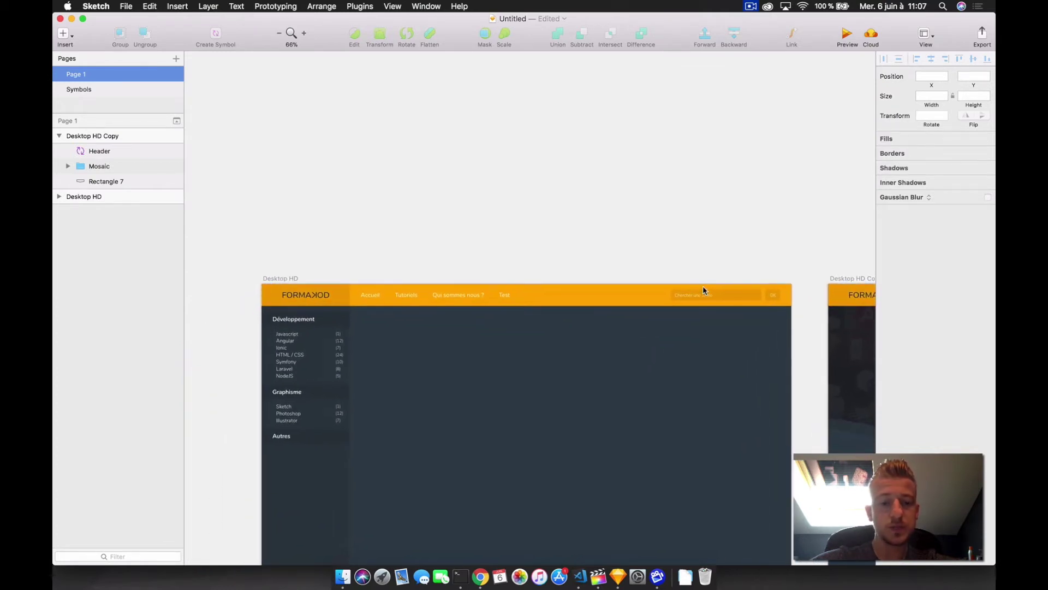
scroll(702, 282, up, 3)
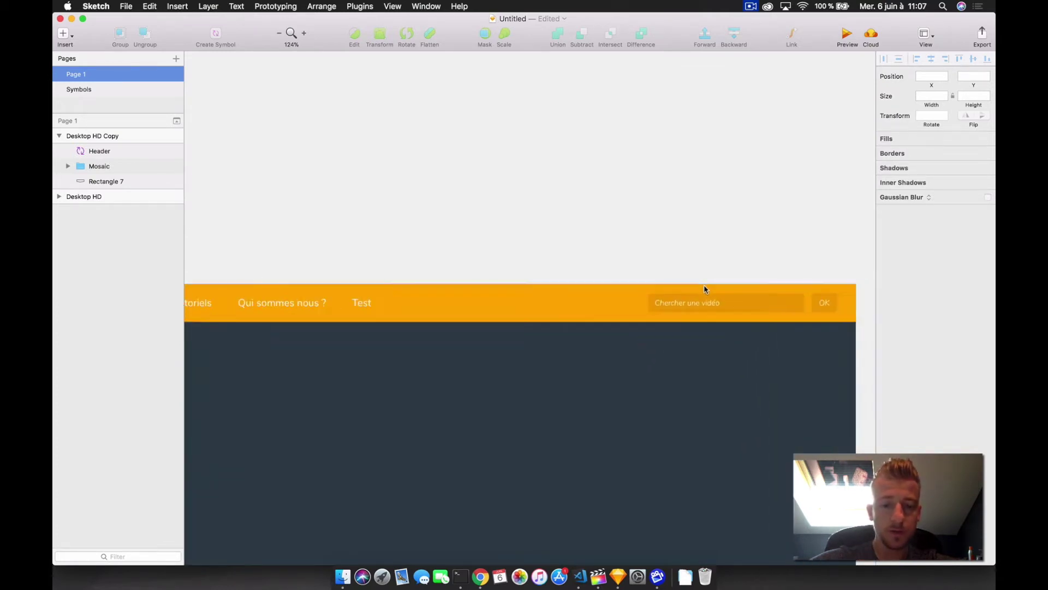
scroll(703, 283, down, 3)
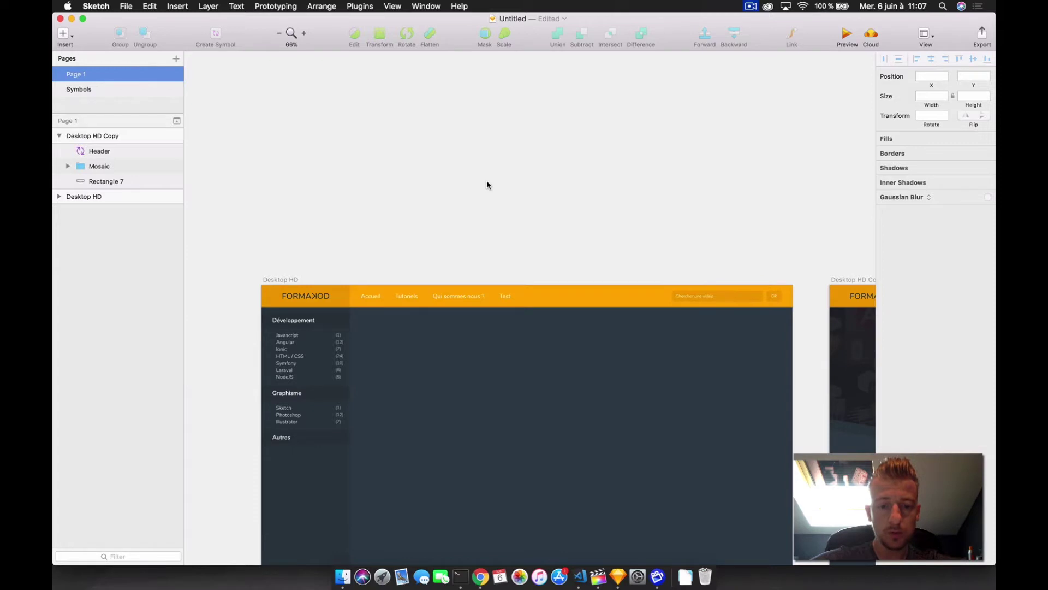
scroll(543, 362, down, 4)
scroll(544, 362, down, 3)
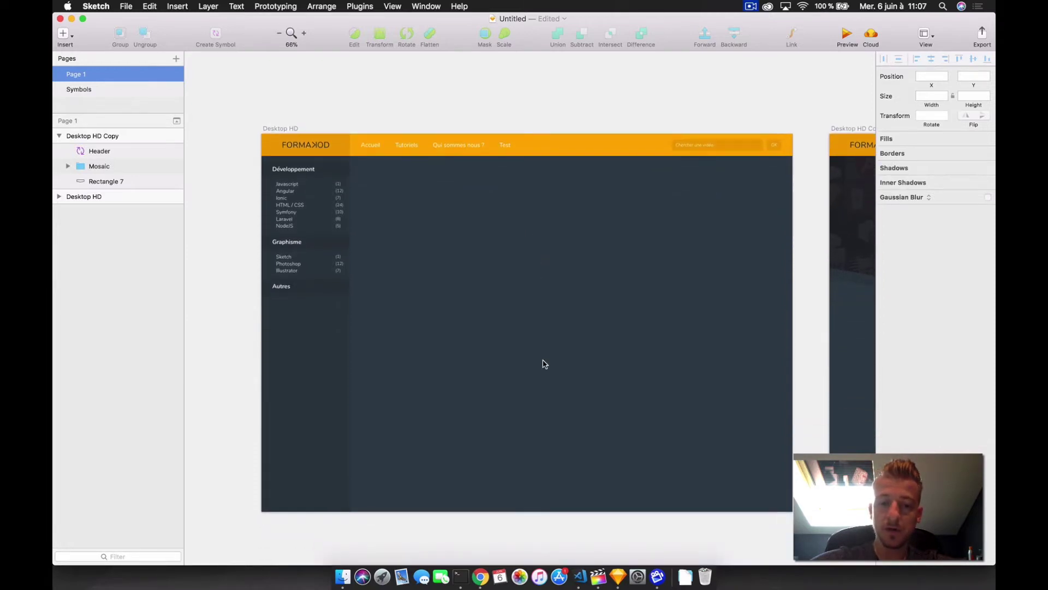
scroll(571, 292, right, 10)
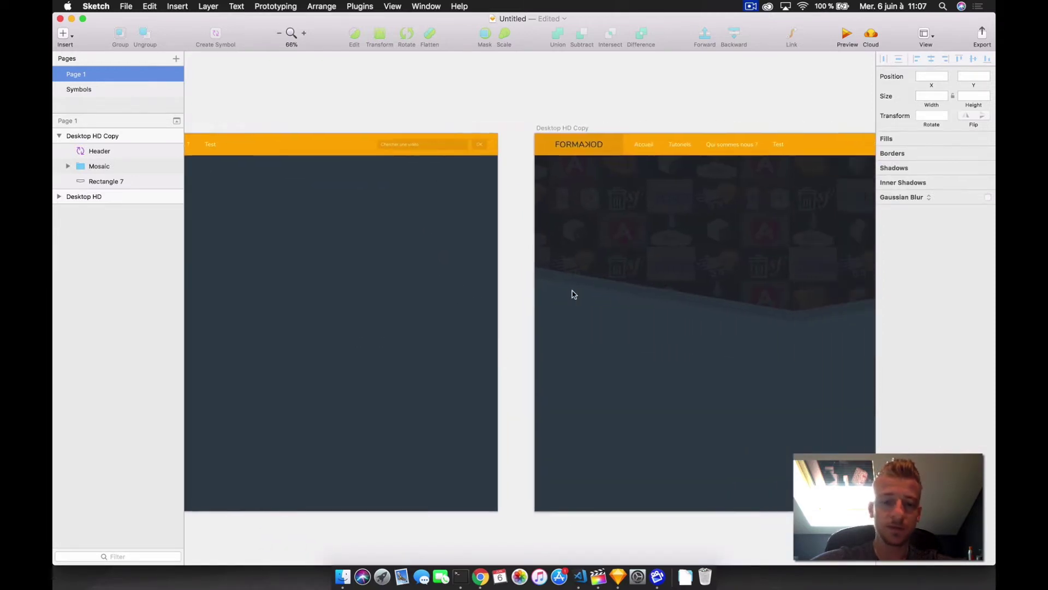
- Create a new blank artboard on the Symbols page
click(89, 90)
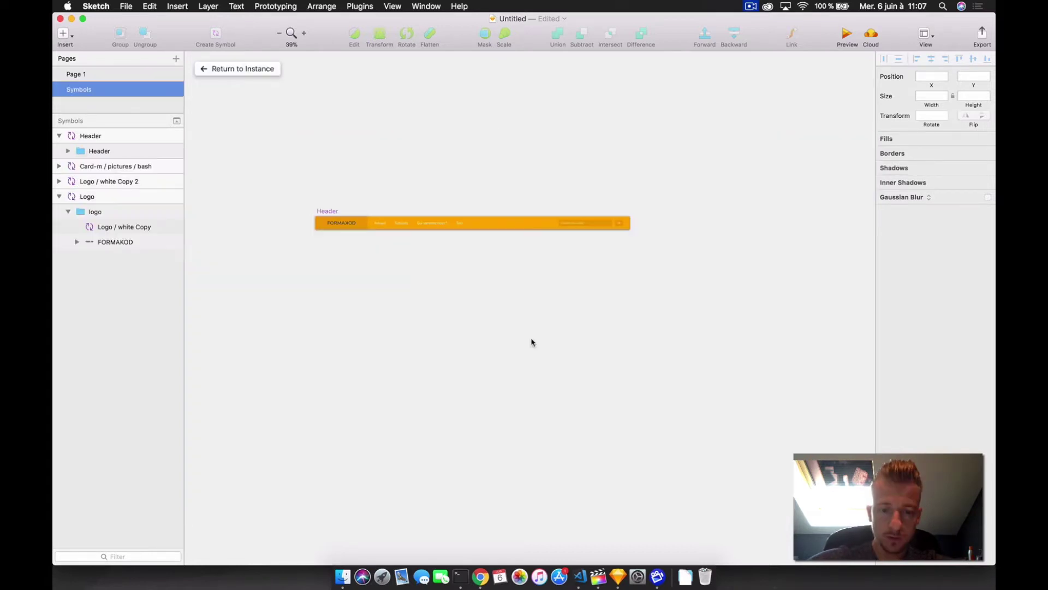
key(a)
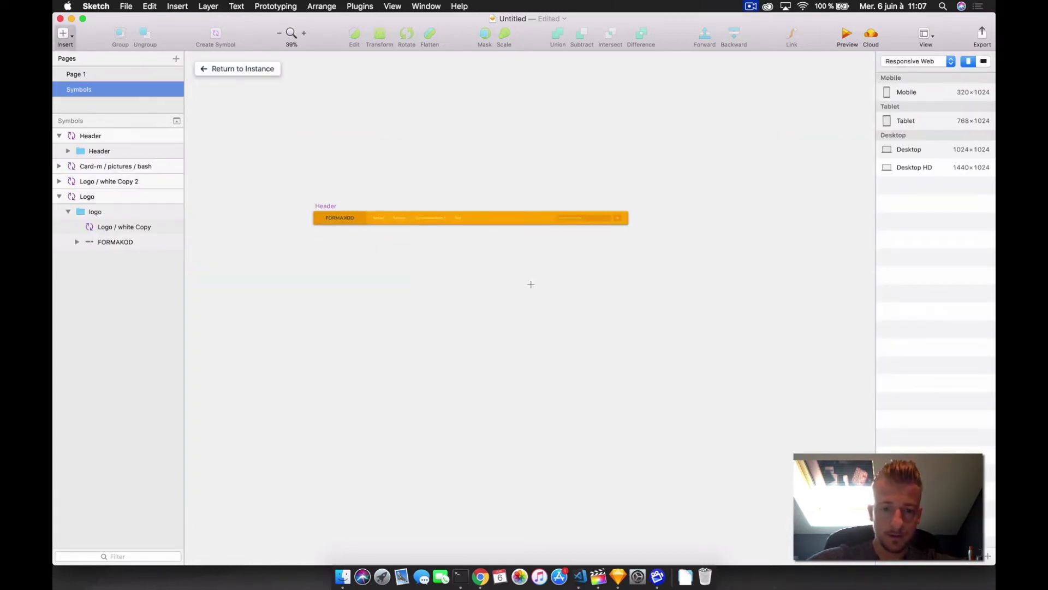
drag(317, 291, 372, 361)
scroll(350, 349, up, 5)
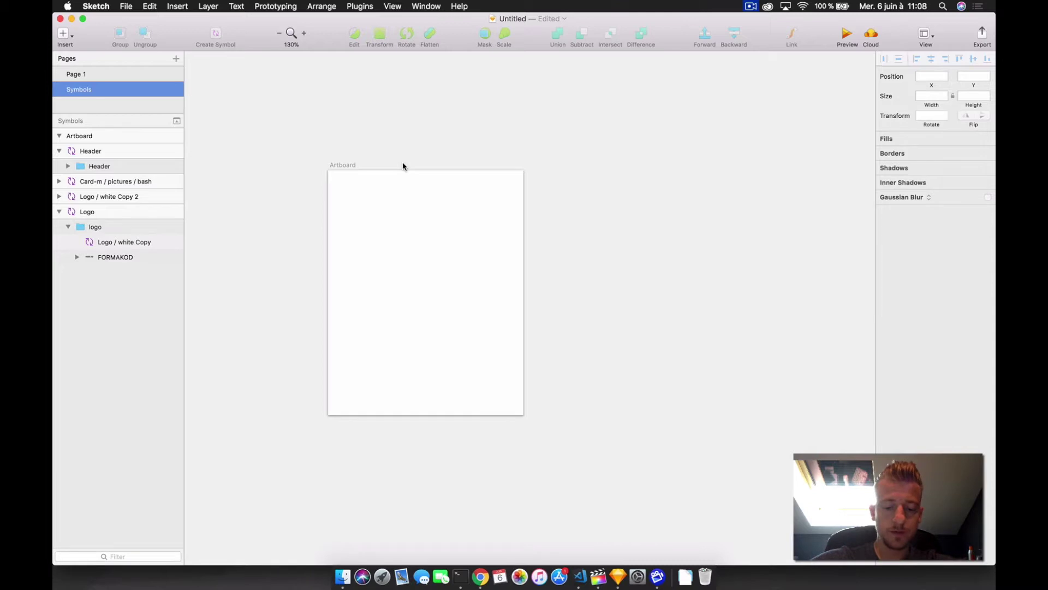
- Draw a tall rectangle at the artboard's top and a shorter strip directly beneath it
key(r)
drag(335, 179, 517, 337)
key(r)
drag(329, 350, 539, 414)
click(437, 265)
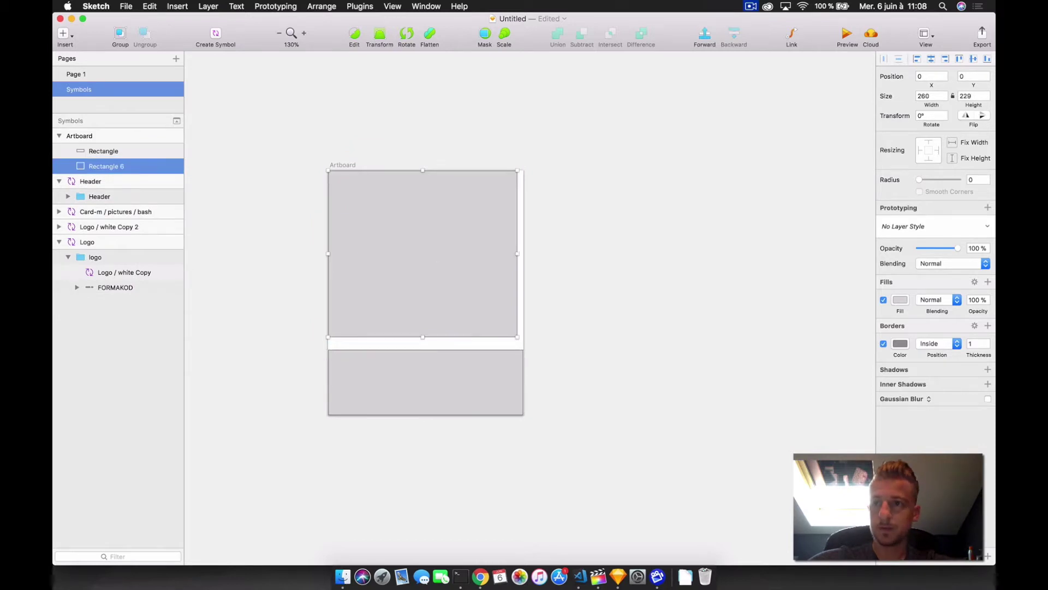
- Remove the top rectangle's border and size it to 268 by 240
click(883, 343)
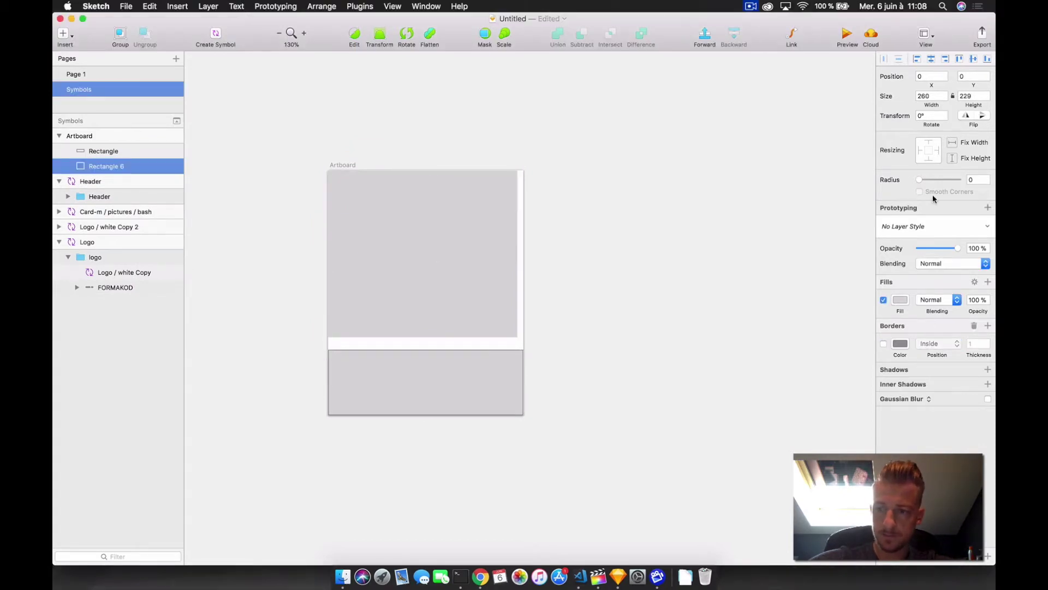
click(935, 96)
key(BackSpace)
text(8)
key(Return)
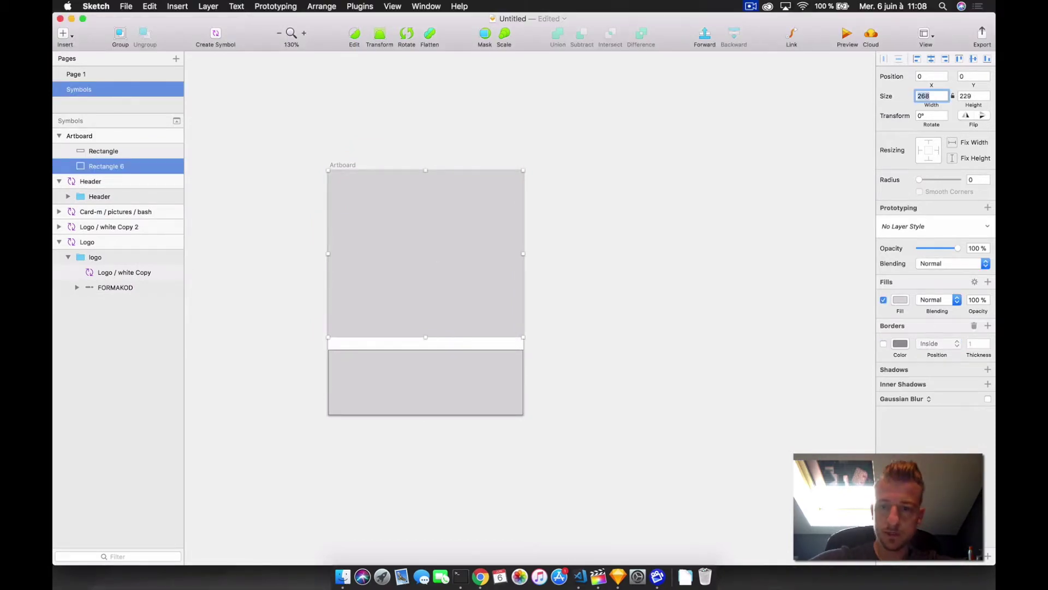
key(Tab)
text(240)
key(Return)
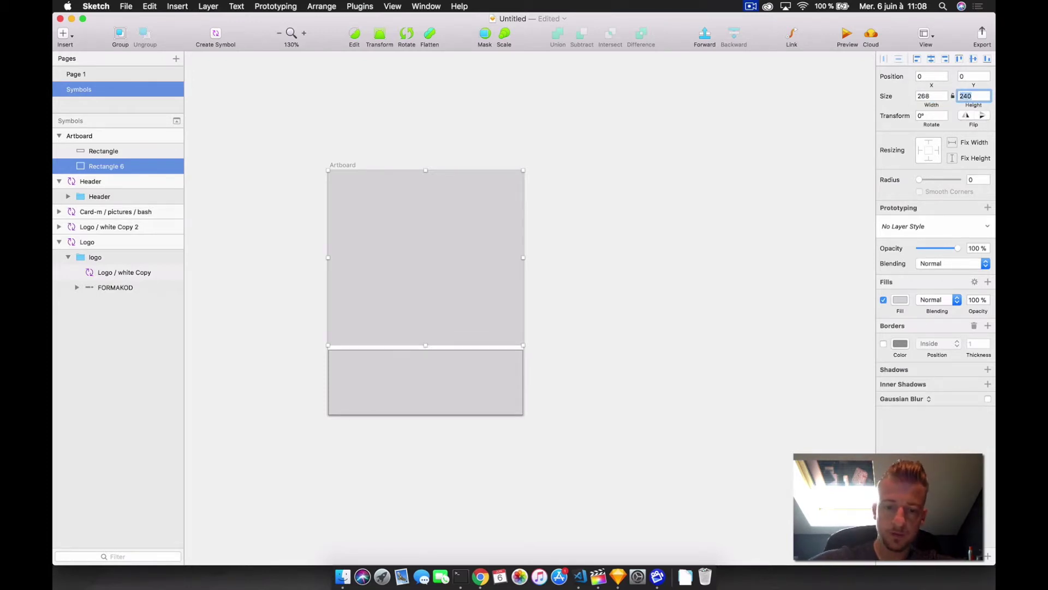
- Round the rectangle's top-left and top-right corners to 5
double_click(328, 170)
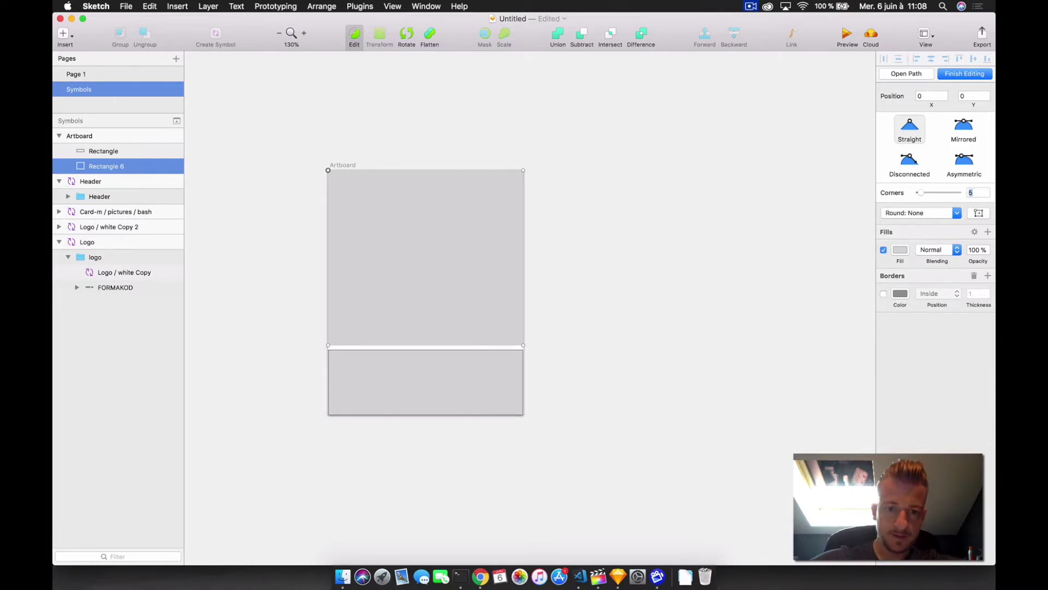
key(Escape)
click(550, 142)
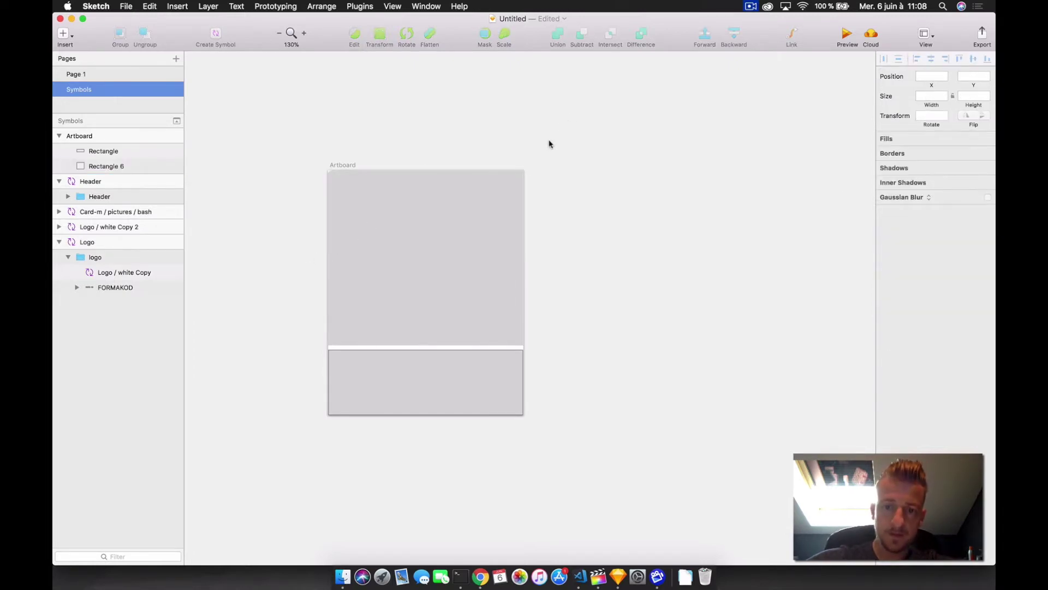
double_click(522, 172)
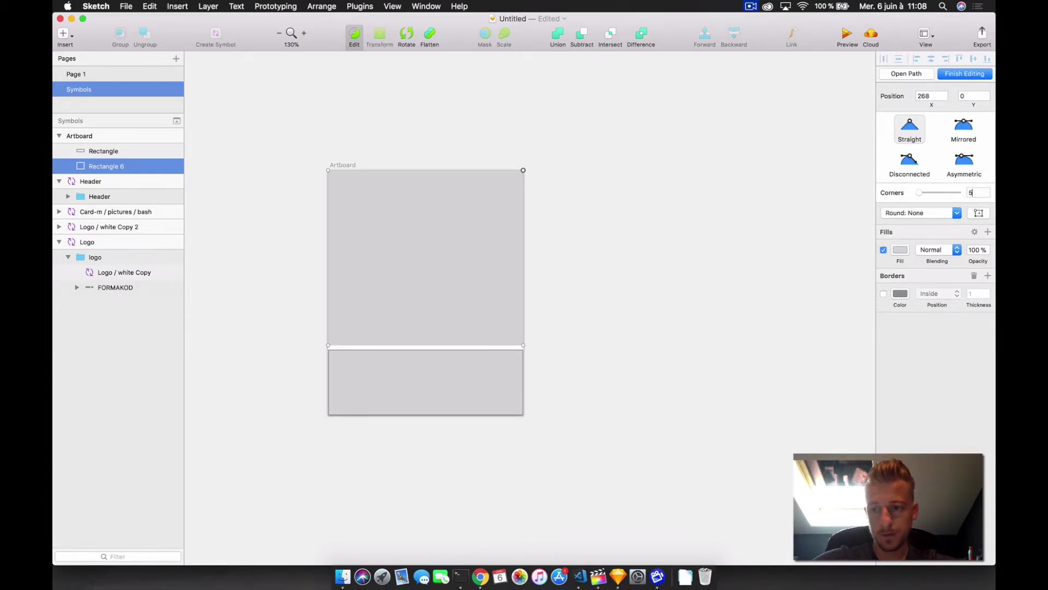
key(Return)
- Fill the top rectangle with black
key(Escape)
click(900, 300)
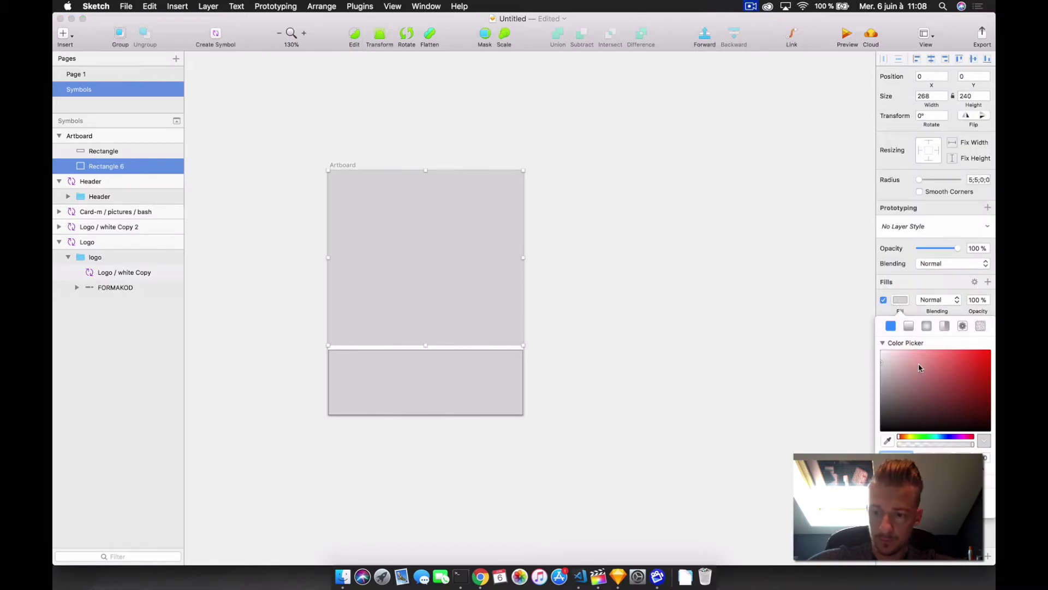
click(882, 429)
key(Escape)
- Nudge the grey bottom rectangle up, remove its border and set its height to 96
click(440, 390)
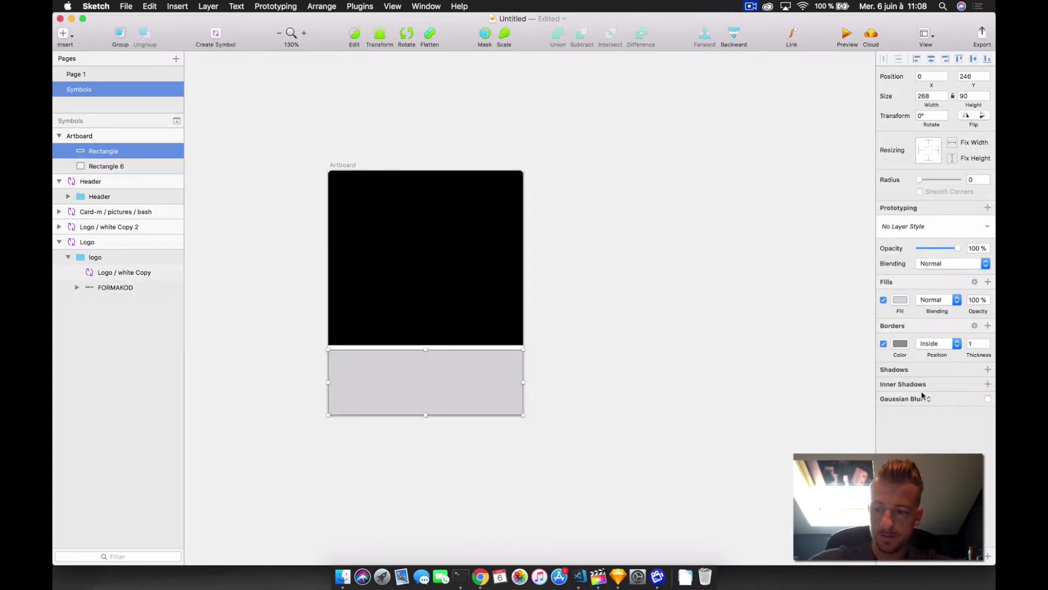
key(Up)
key(Up)
key(Up)
key(Up)
key(Up)
key(Up)
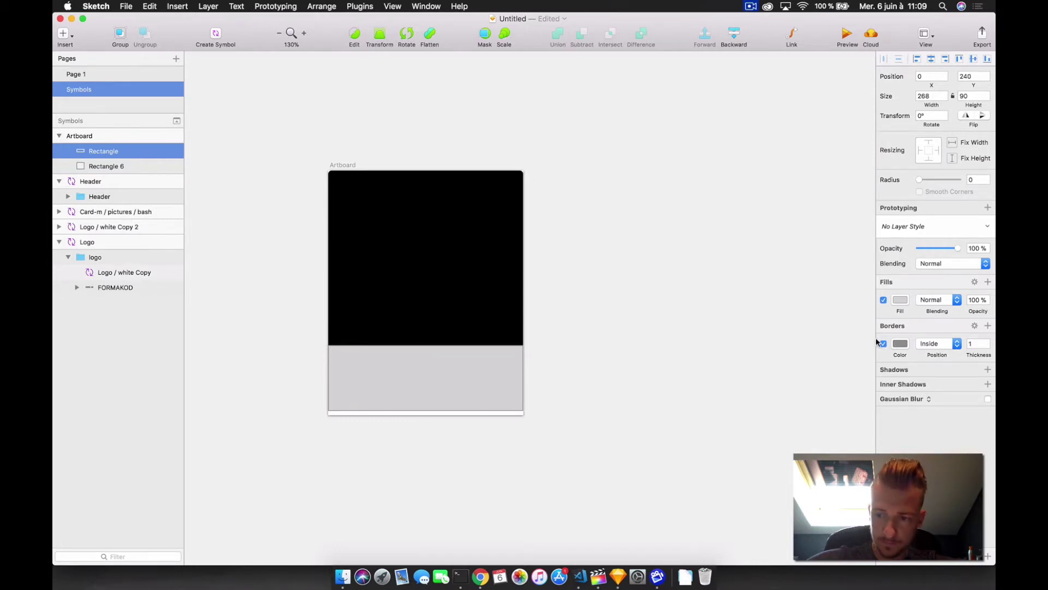
click(883, 344)
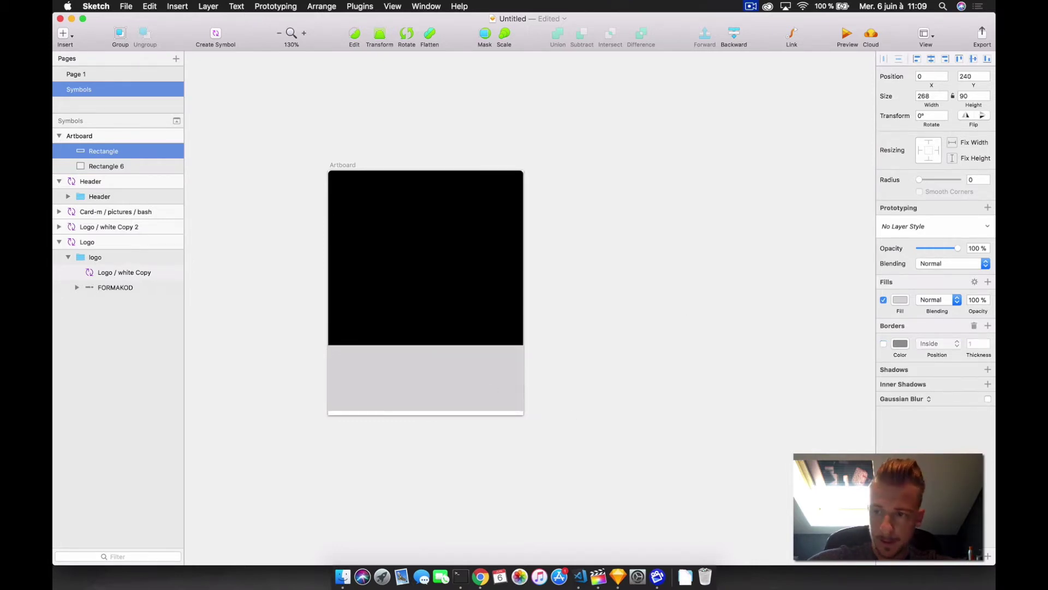
click(974, 96)
text(92)
key(Return)
key(Up)
key(Up)
key(Up)
key(Up)
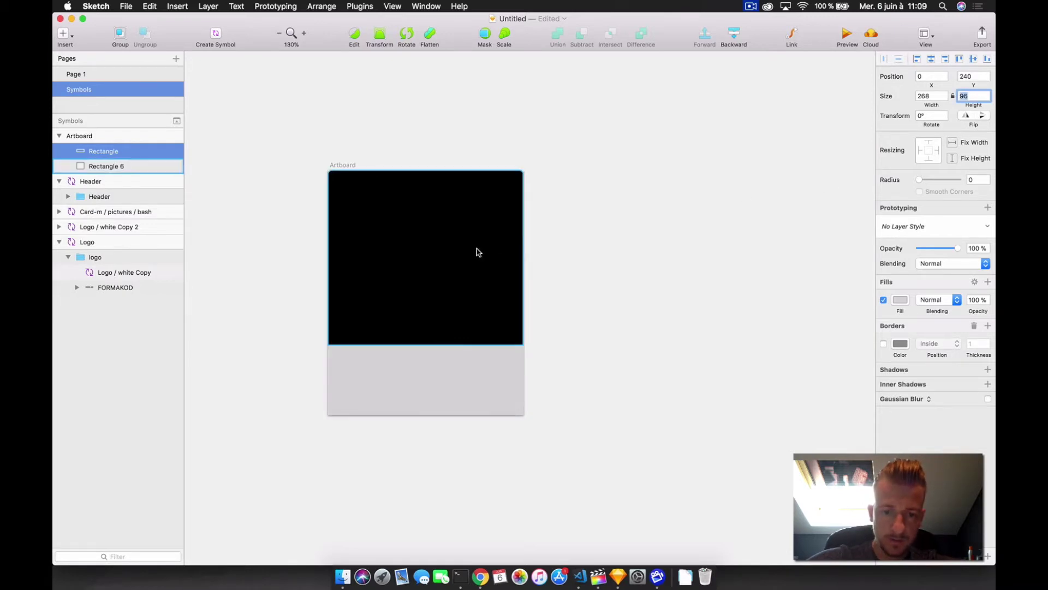
click(484, 374)
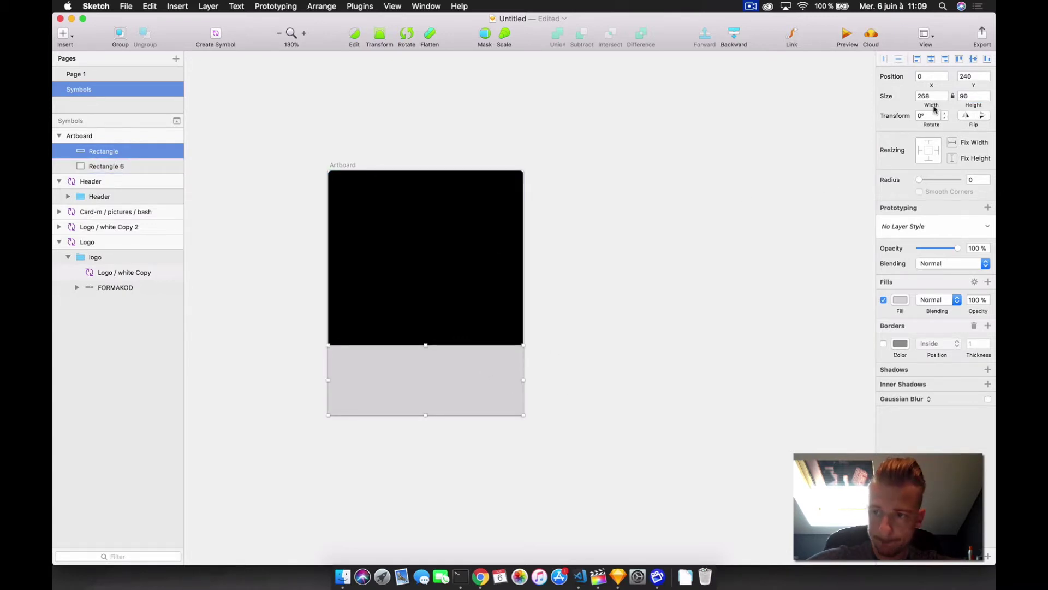
- Round the bottom rectangle's bottom-right and bottom-left corners to 5
double_click(480, 369)
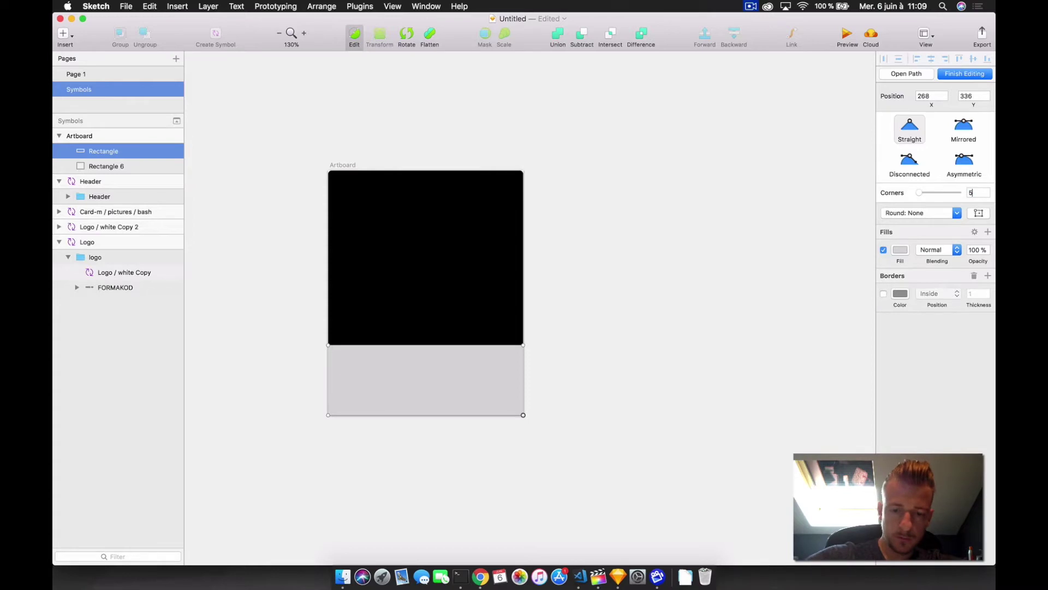
text(5)
key(Return)
click(328, 415)
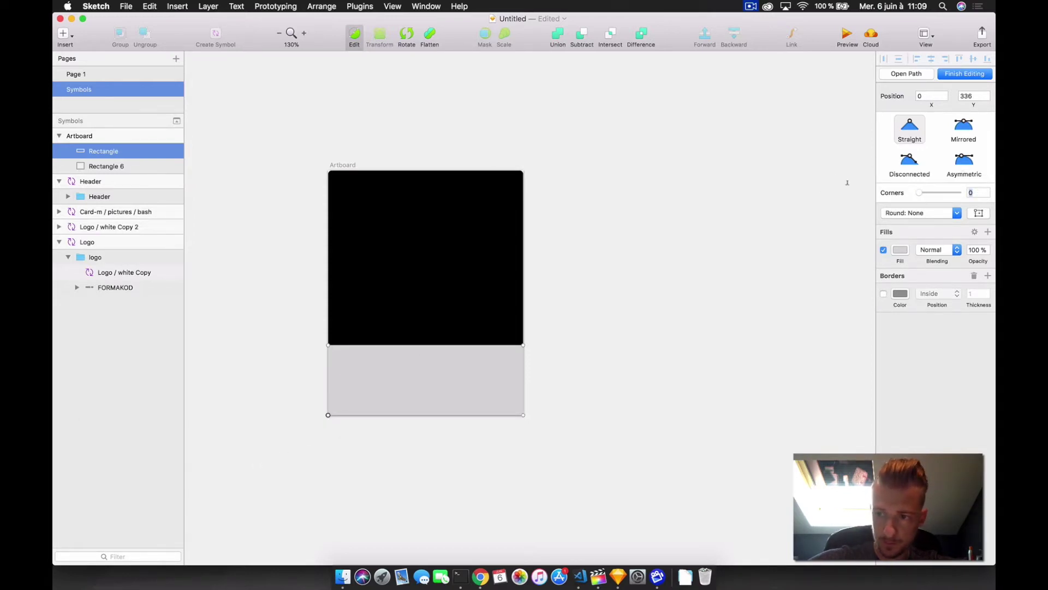
text(5)
key(Return)
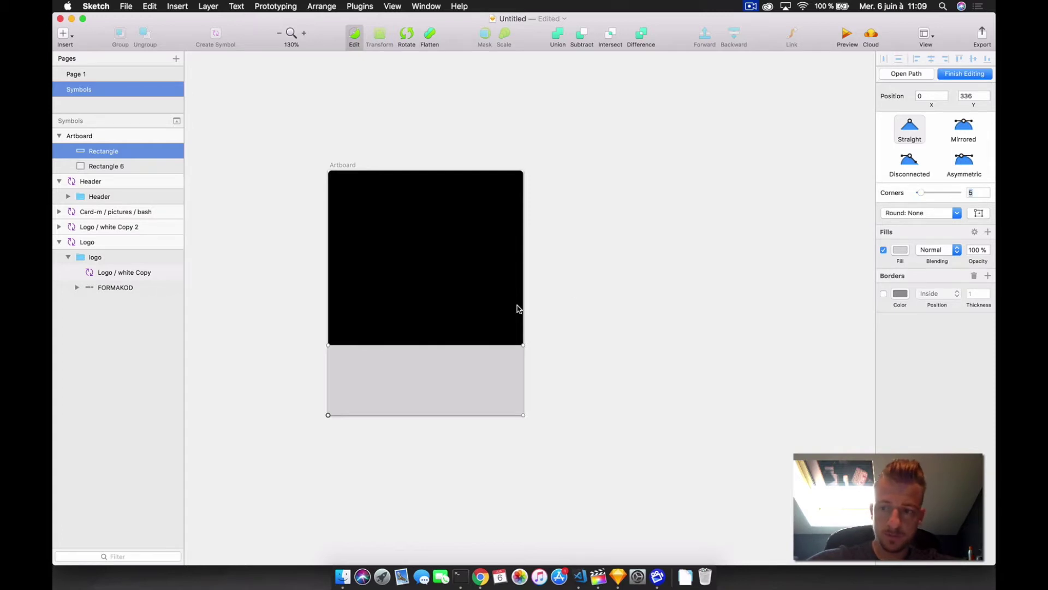
click(663, 298)
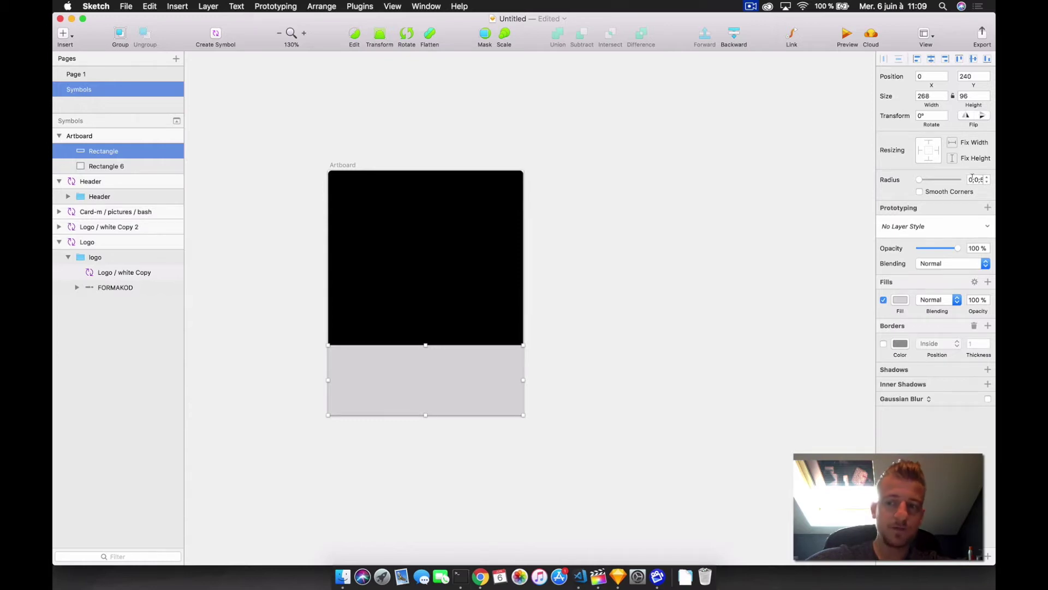
click(969, 179)
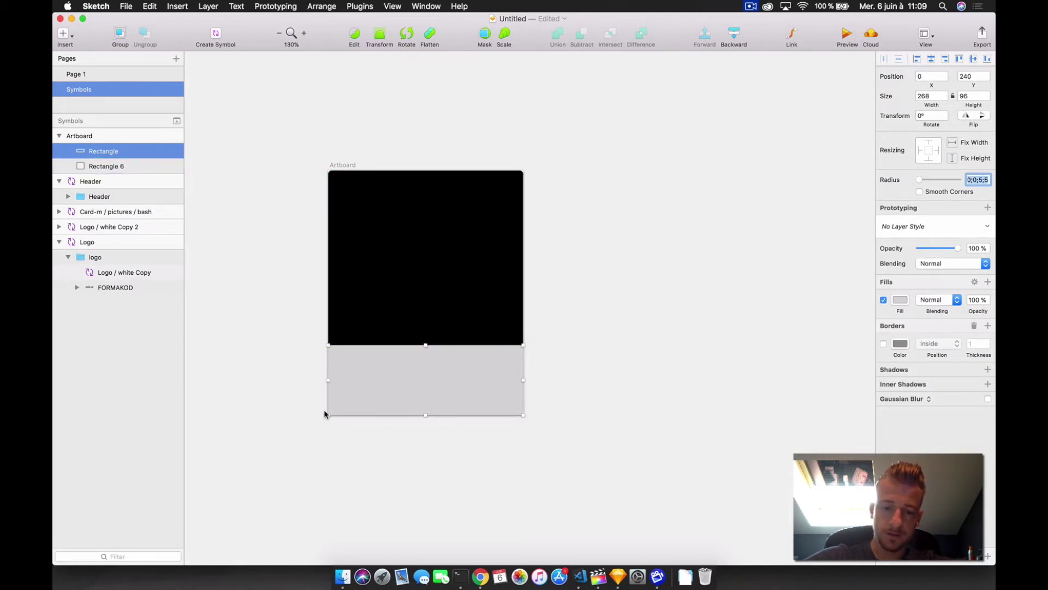
- Fill the bottom rectangle with white
scroll(450, 376, up, 5)
click(901, 300)
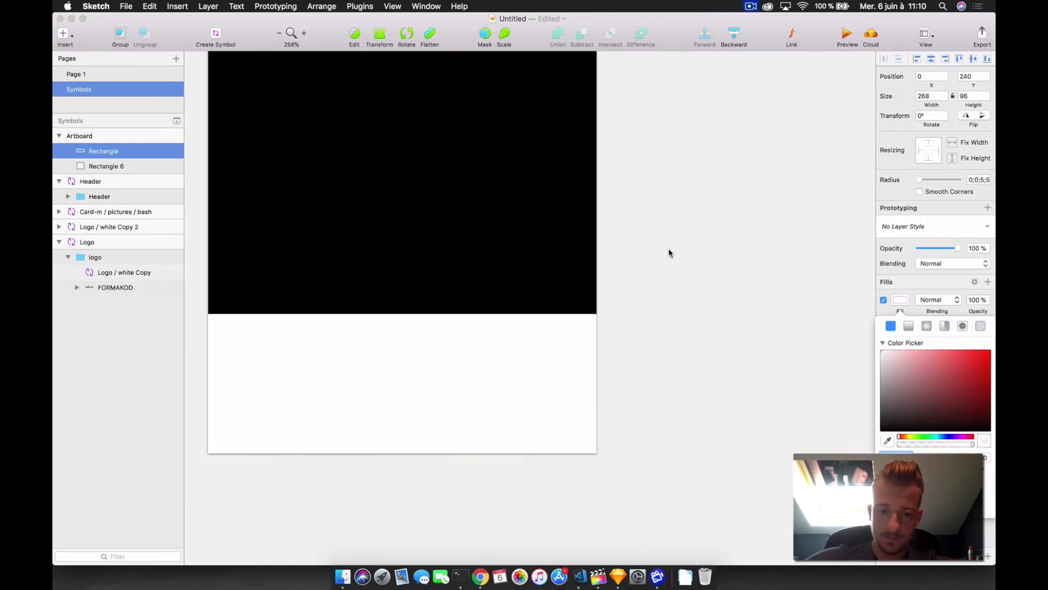
click(739, 248)
- Paste in the circular portrait photo
scroll(404, 427, left, 5)
scroll(404, 427, up, 2)
key(super+v)
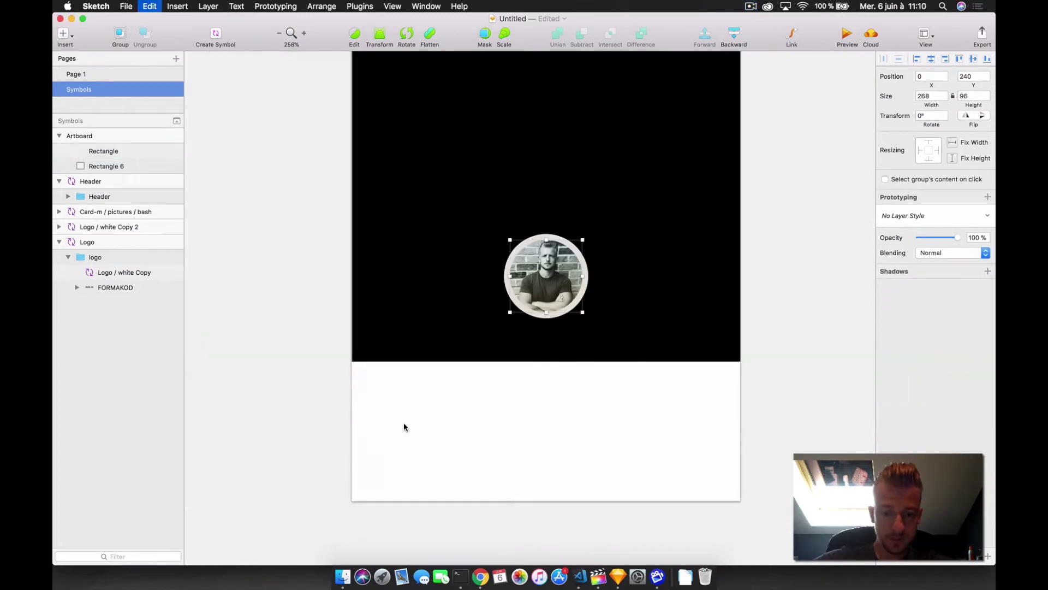
- Move the photo to the card's left and add the author's name beside it in dark blue-grey 31424D
drag(519, 319, 389, 471)
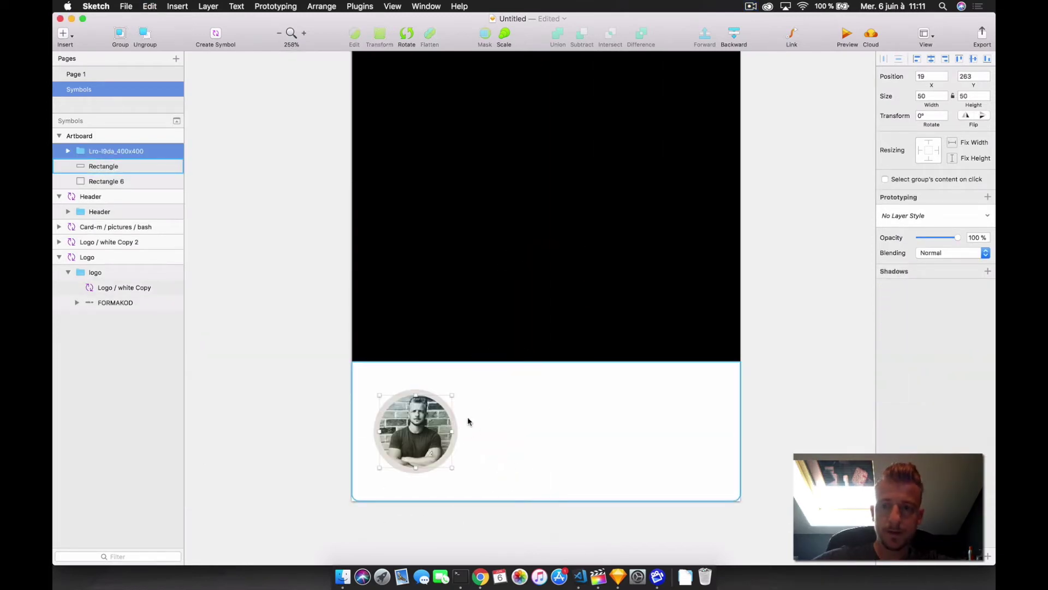
key(t)
click(488, 399)
key(BackSpace)
text(John DoeRémi)
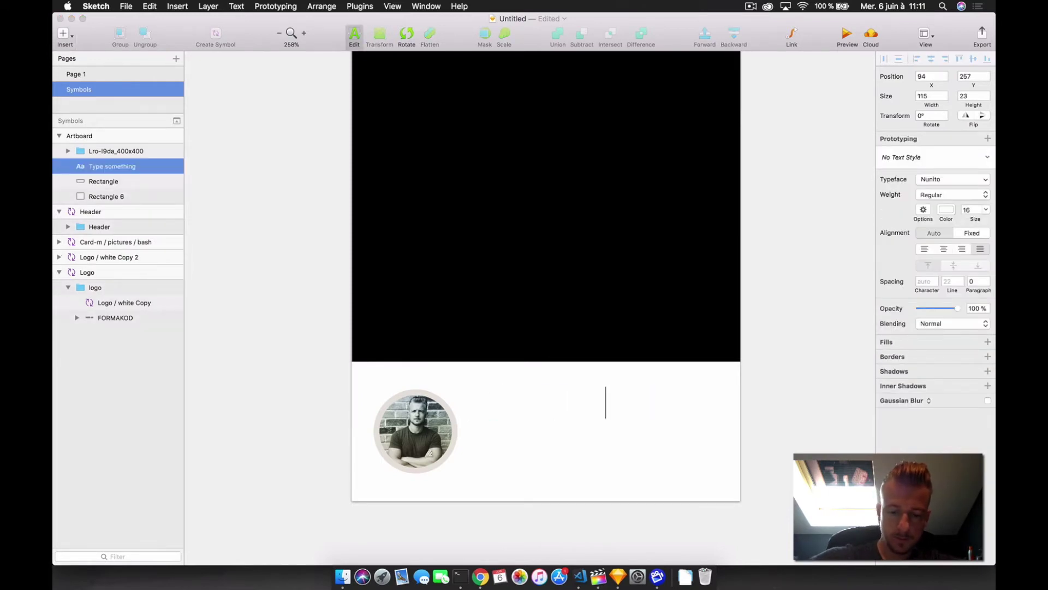
key(super+a)
click(946, 210)
click(915, 397)
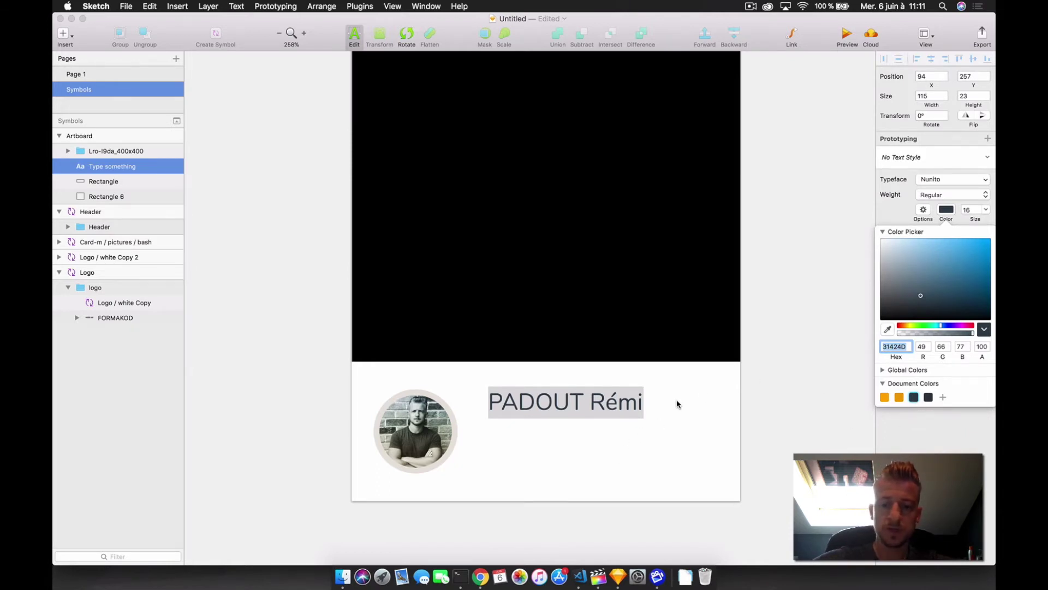
click(663, 393)
click(627, 405)
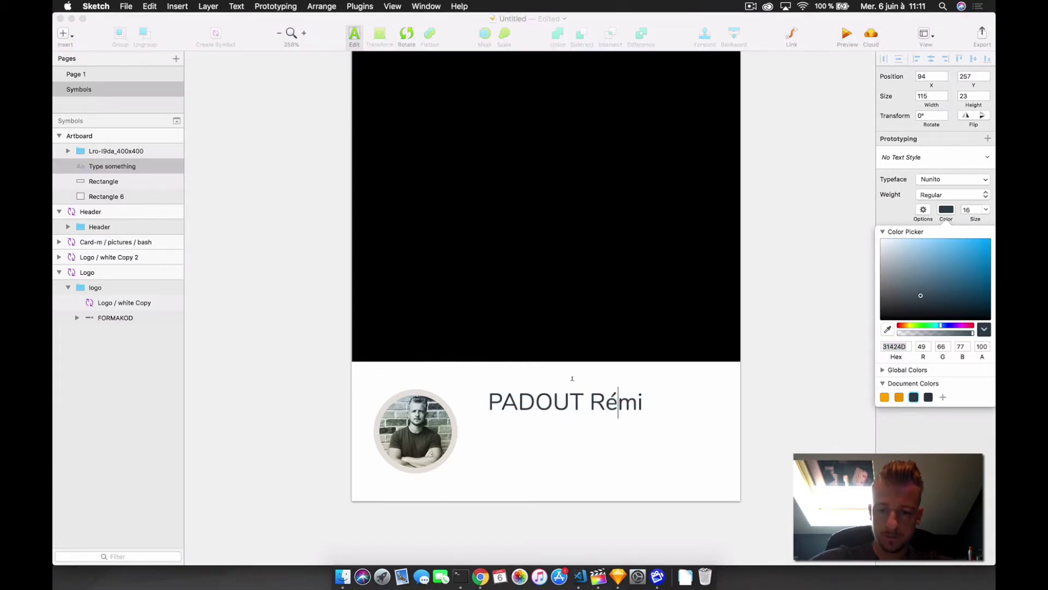
key(Escape)
- Set the name text's font size to 18
double_click(967, 247)
text(18)
key(Return)
click(548, 366)
click(573, 402)
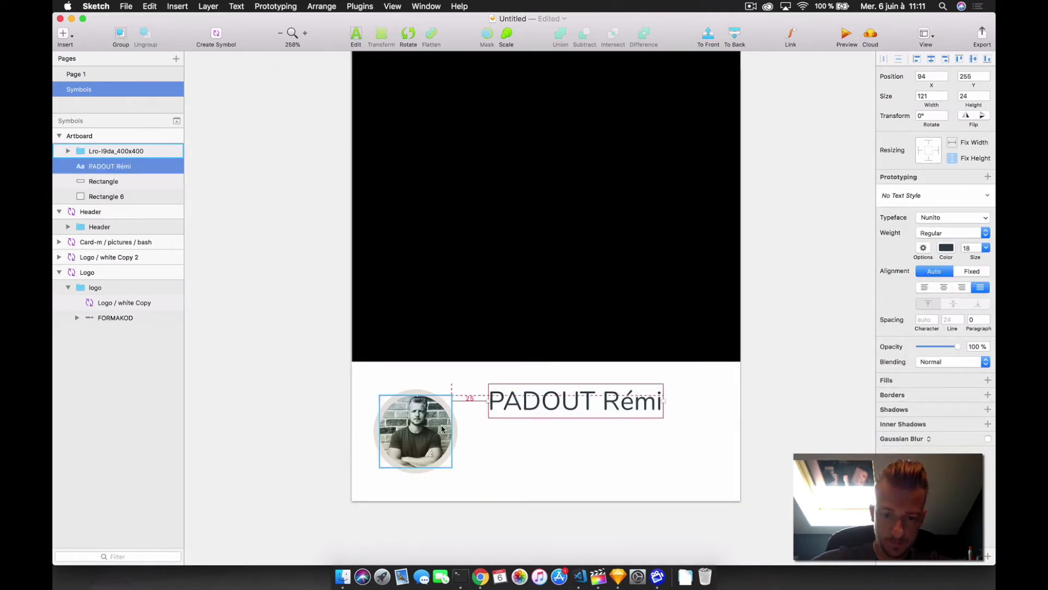
- Add the caption 'Catégorie javascript - 10 minutes' below the name at size 10, Light weight
key(t)
click(491, 414)
text(Catégorie javascript - 10 minutes)
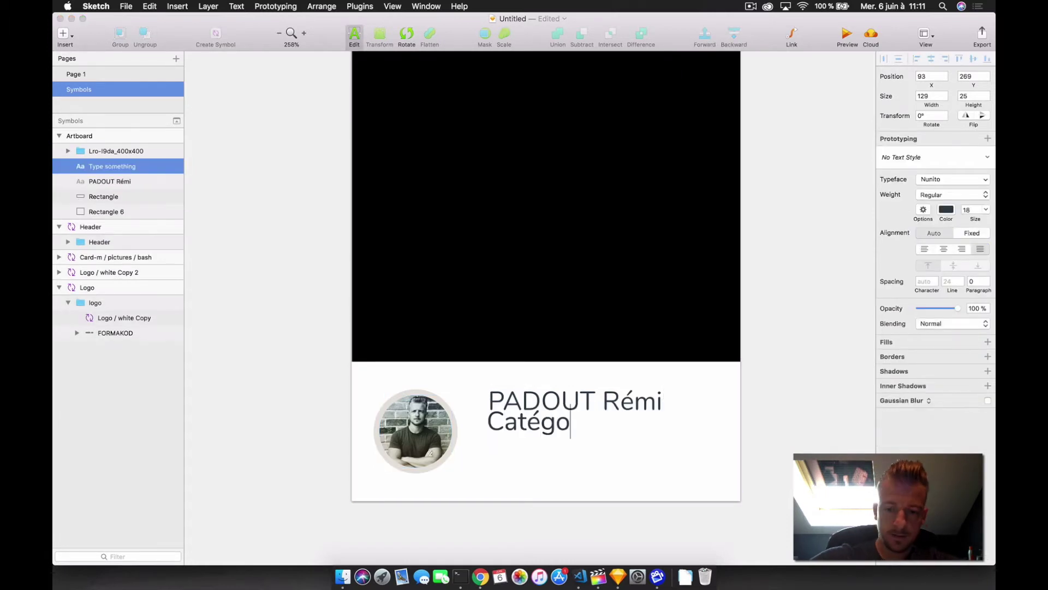
key(super+a)
click(969, 210)
key(Down)
key(Down)
key(Down)
key(Down)
key(Down)
key(Down)
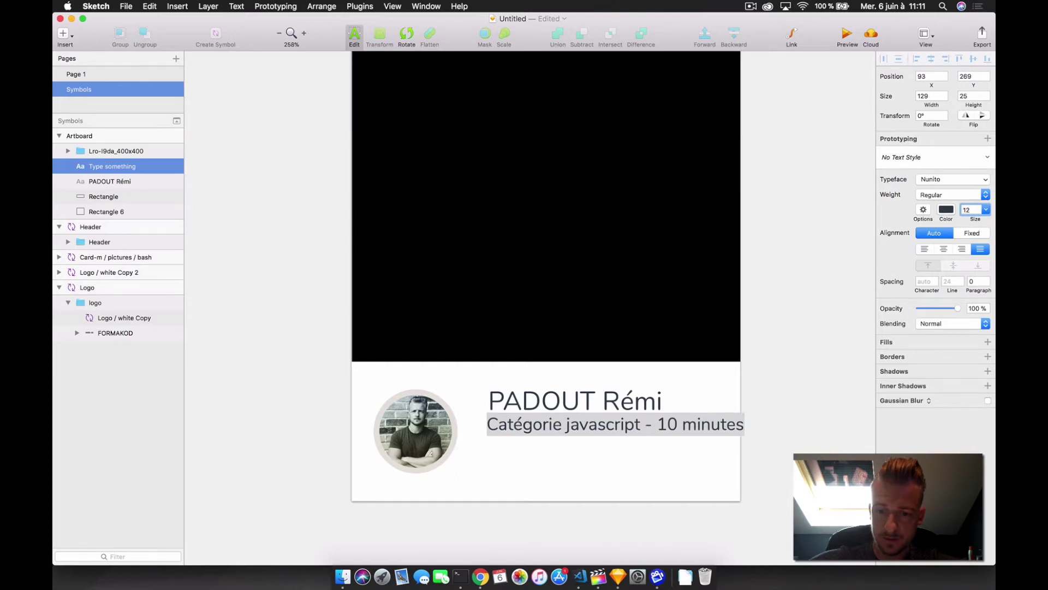
key(Down)
key(Down)
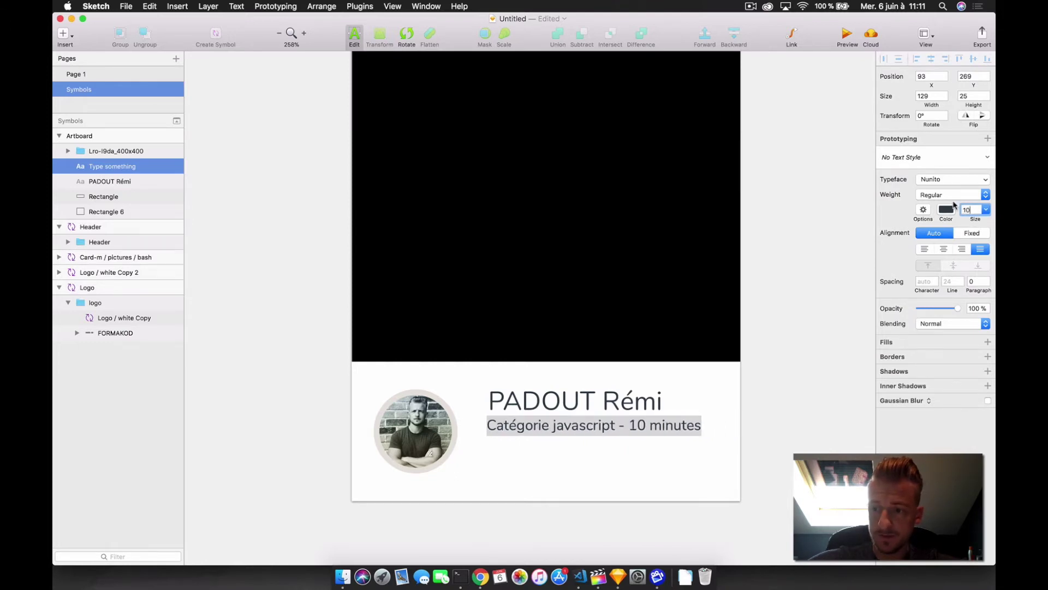
click(953, 195)
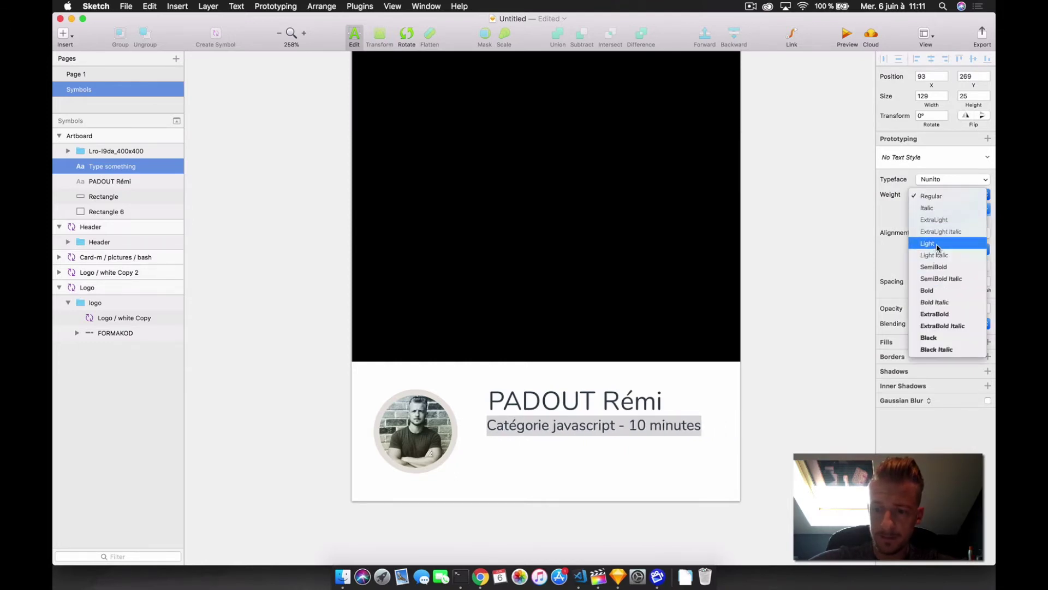
click(928, 242)
key(Escape)
key(Left)
key(Down)
key(Down)
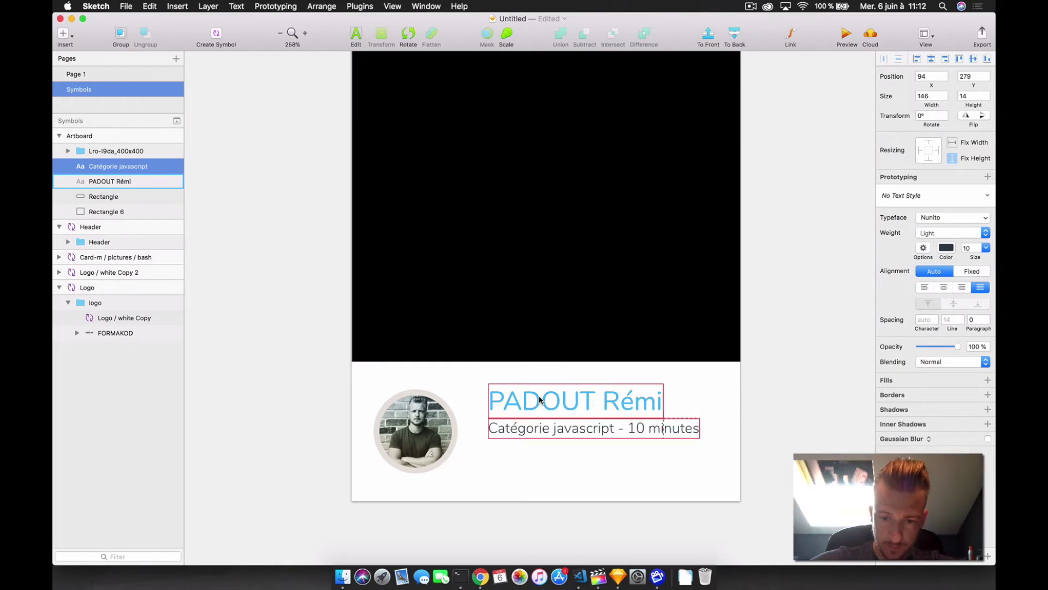
key(Escape)
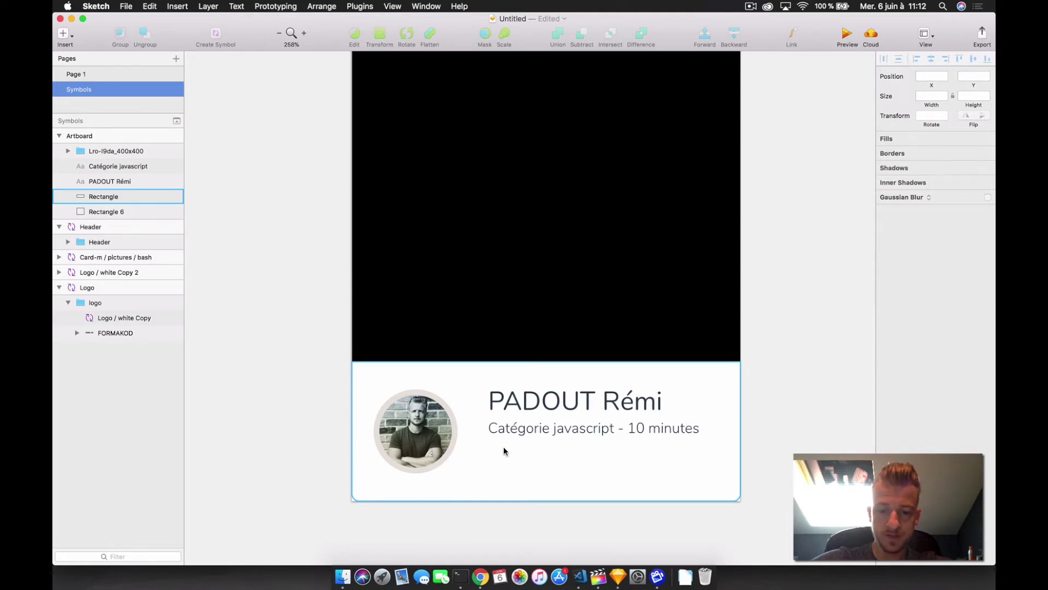
- Paste the five-star rating row and place it under the category line
key(super+v)
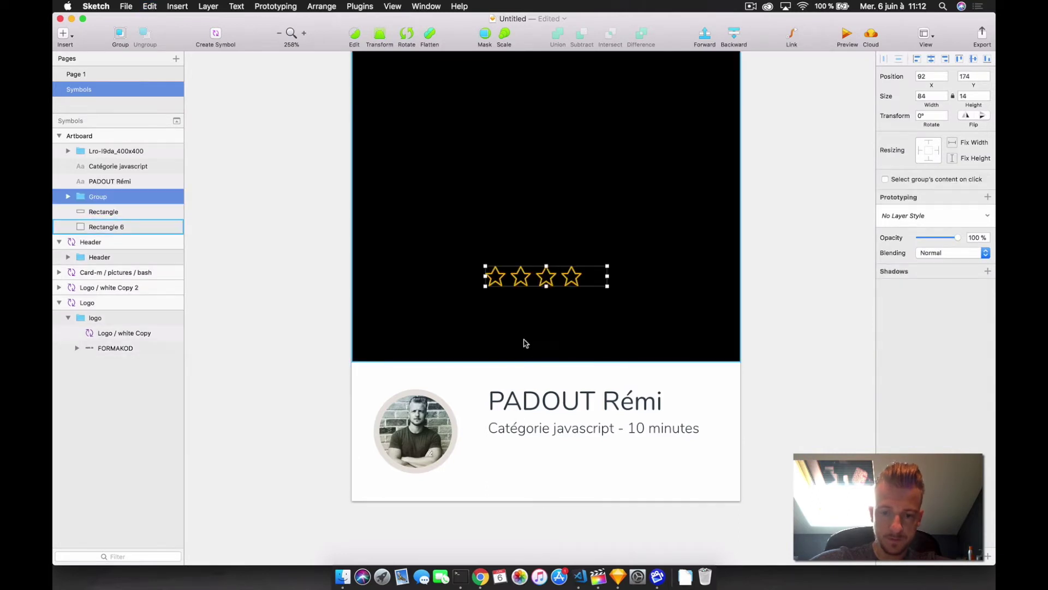
drag(522, 278, 506, 454)
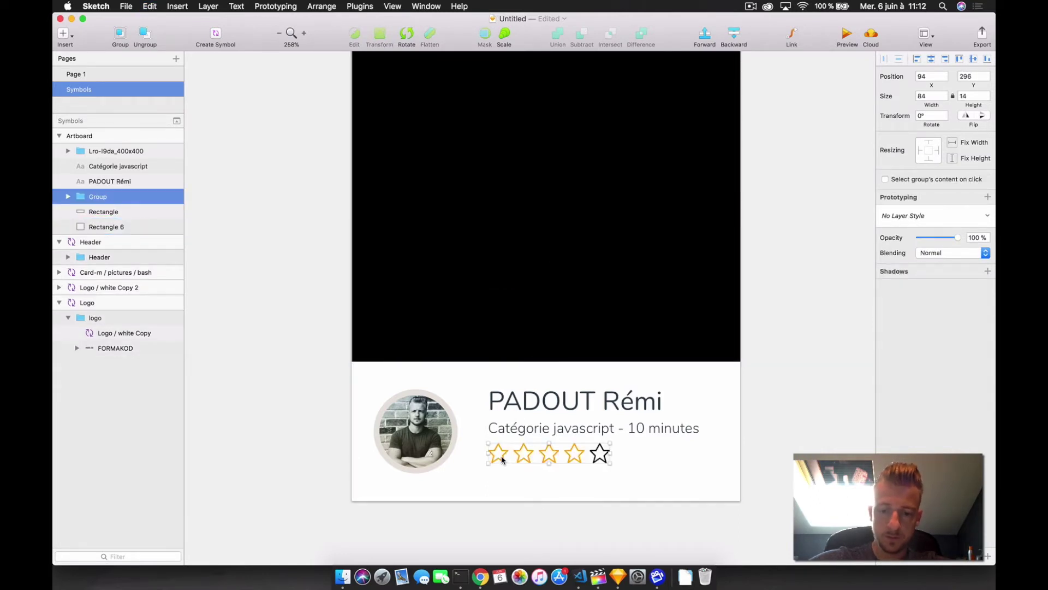
click(614, 457)
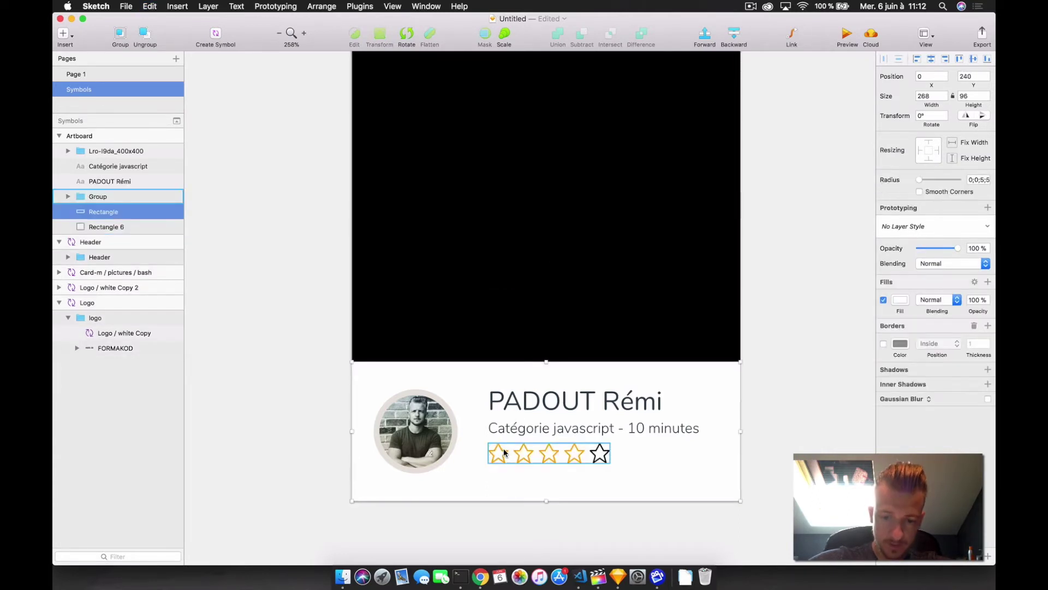
click(74, 197)
click(68, 197)
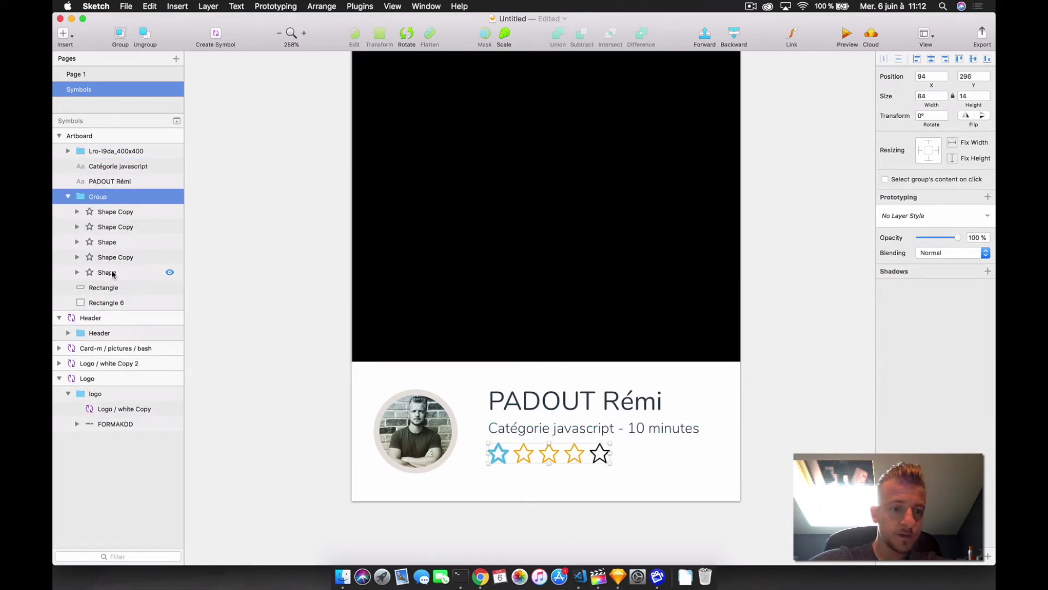
click(111, 214)
click(114, 227)
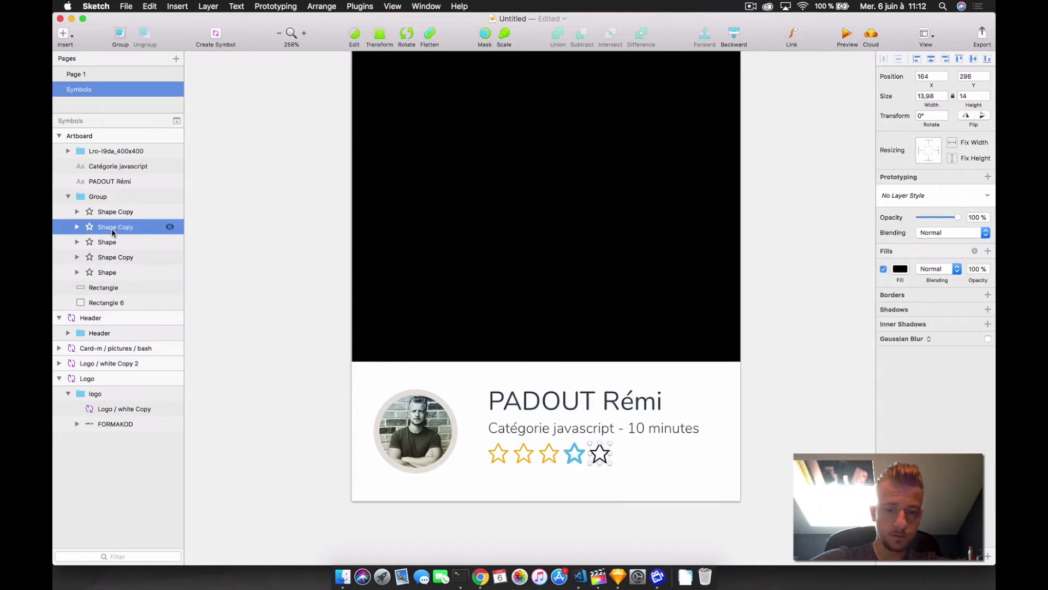
click(113, 242)
click(68, 196)
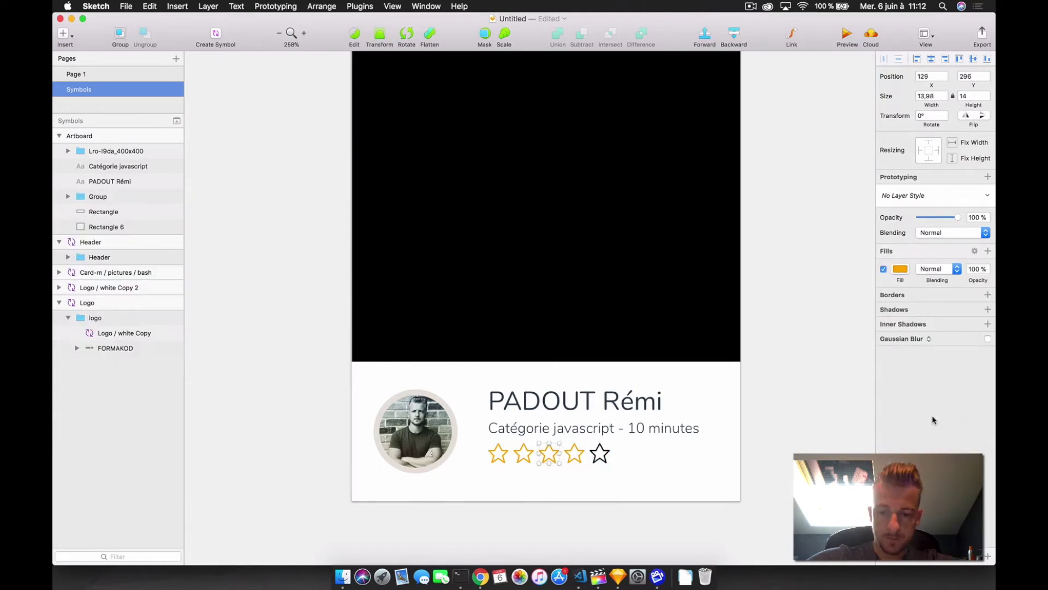
- Add a '4.7' rating label to the right of the stars
key(t)
click(623, 447)
text(4)
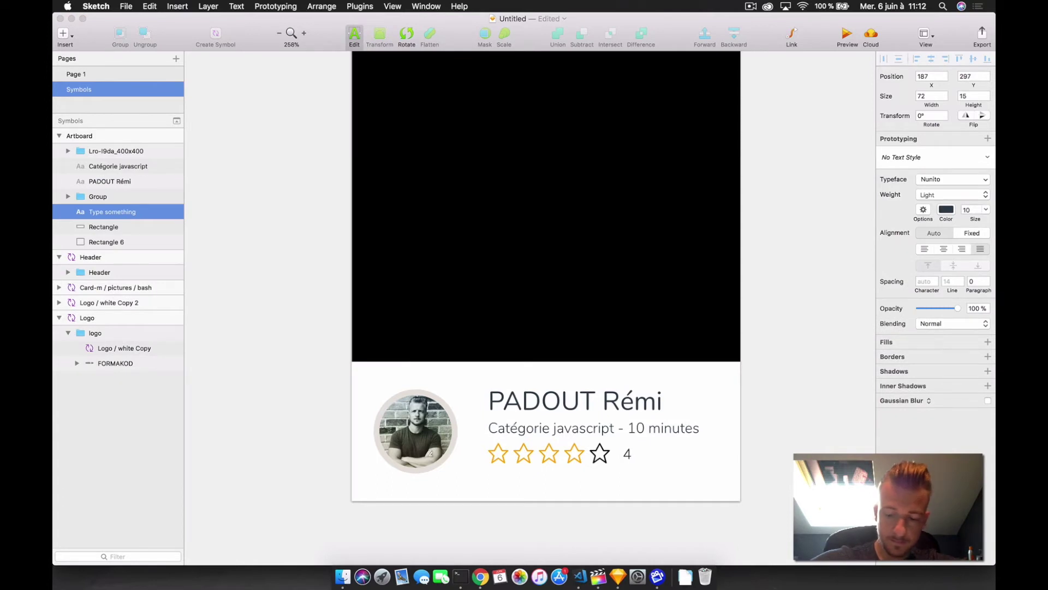
text(.7)
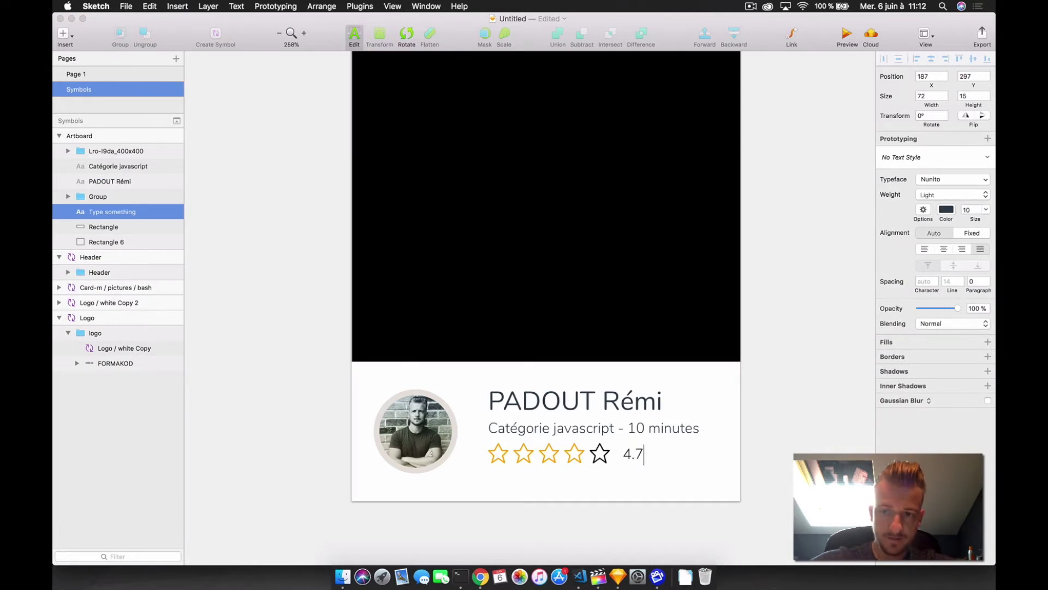
click(801, 415)
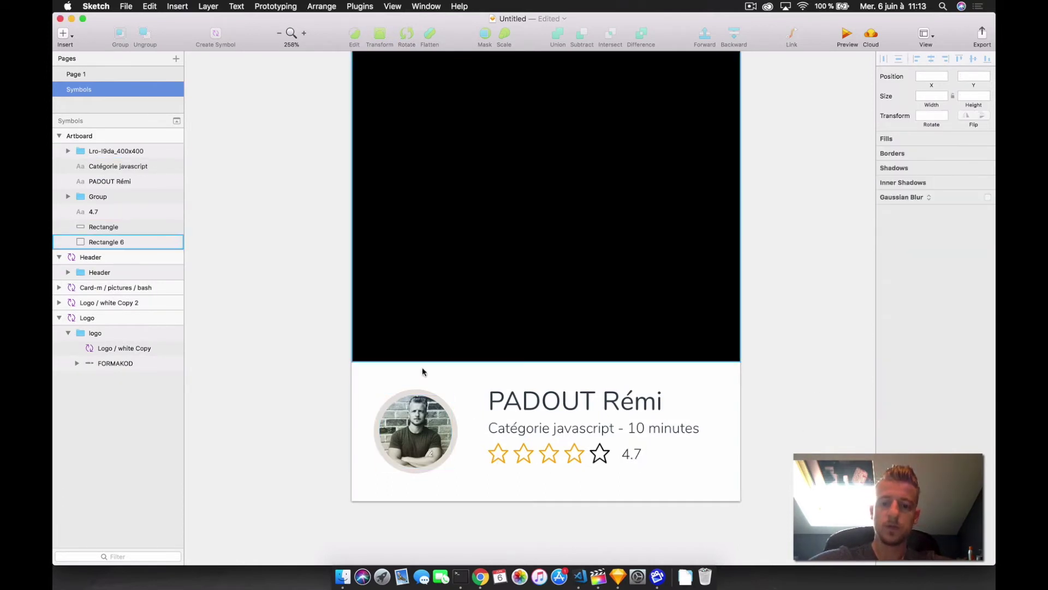
scroll(572, 436, up, 5)
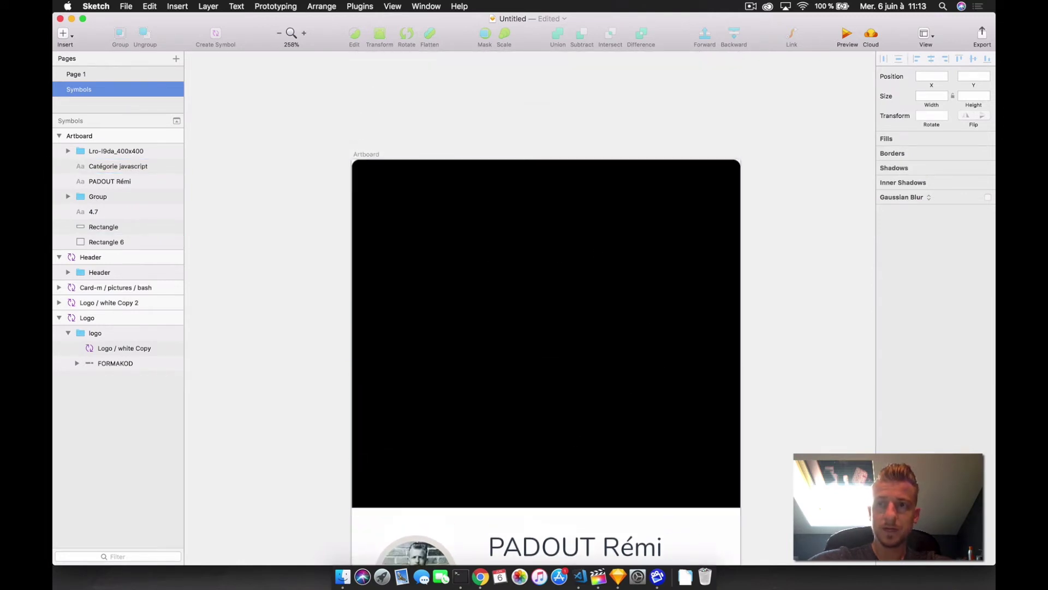
- Position the orange 7 Mai 2018 date badge at the top-right of the black image area
scroll(687, 148, down, 2)
click(686, 148)
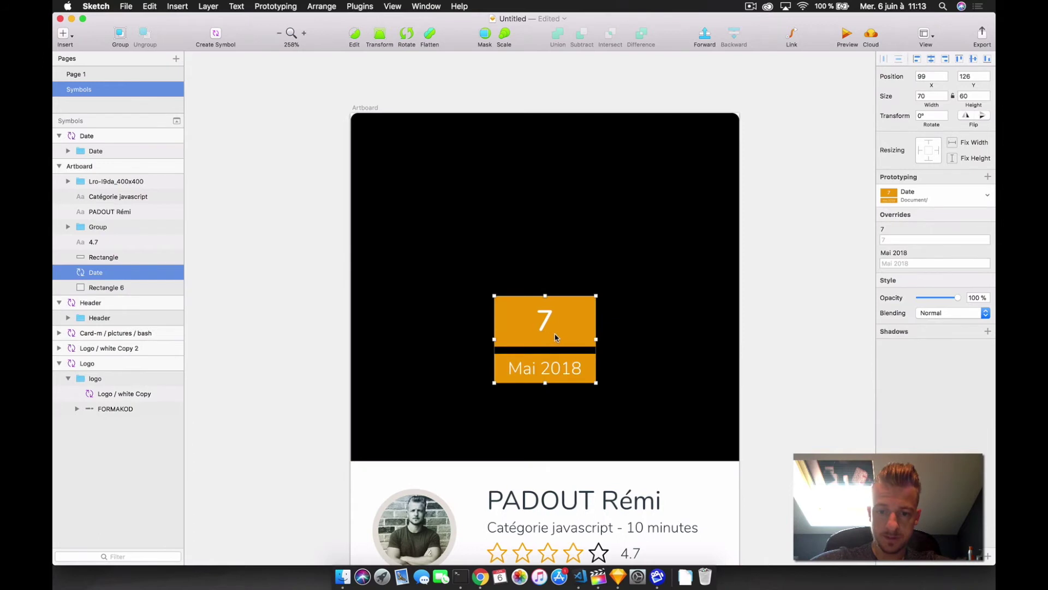
drag(561, 323, 680, 162)
key(Right)
key(Right)
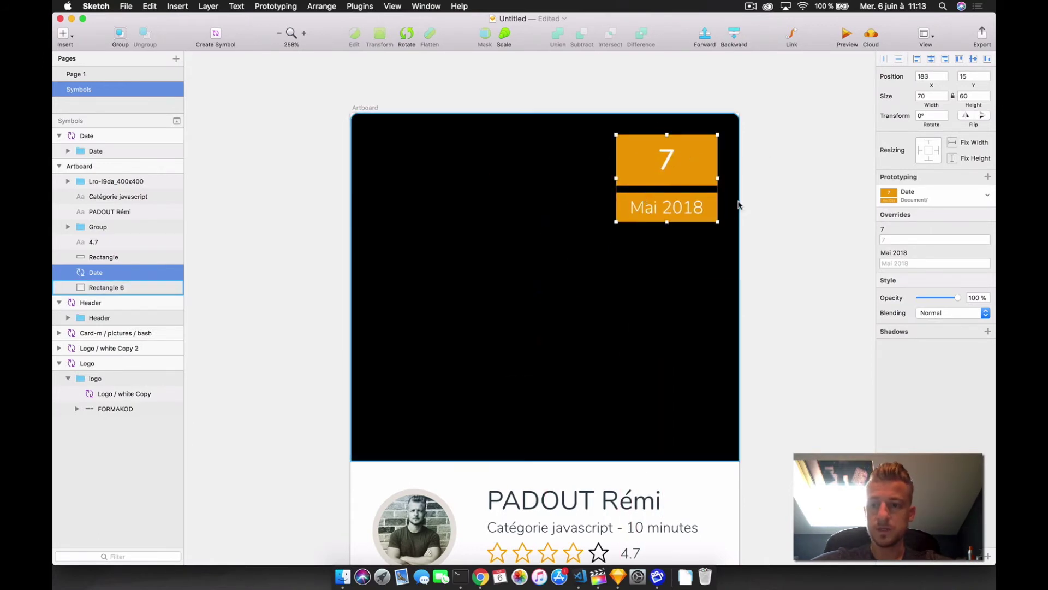
click(809, 173)
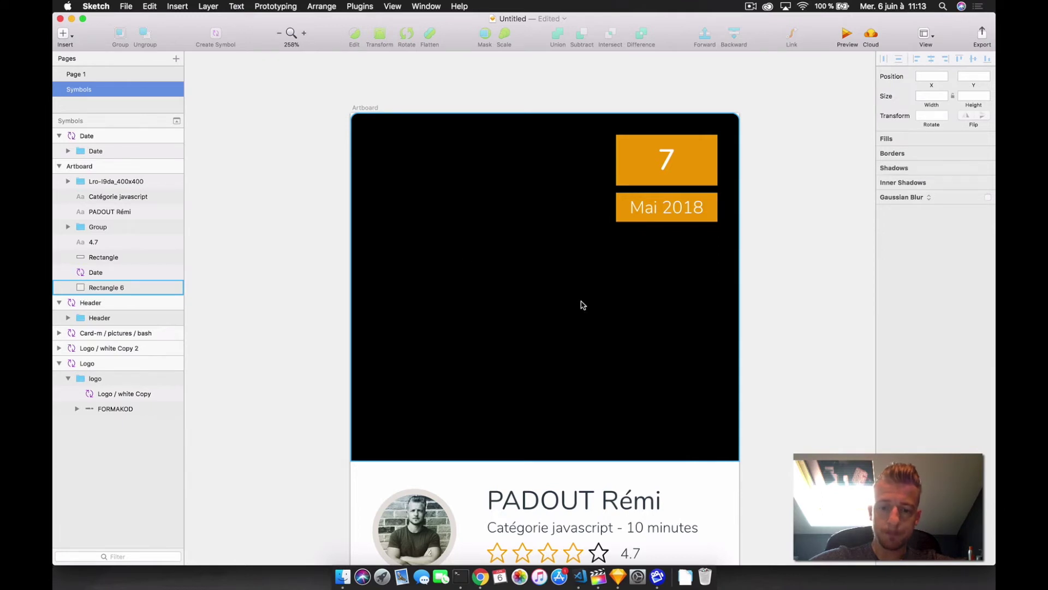
scroll(583, 304, down, 1)
scroll(583, 305, right, 1)
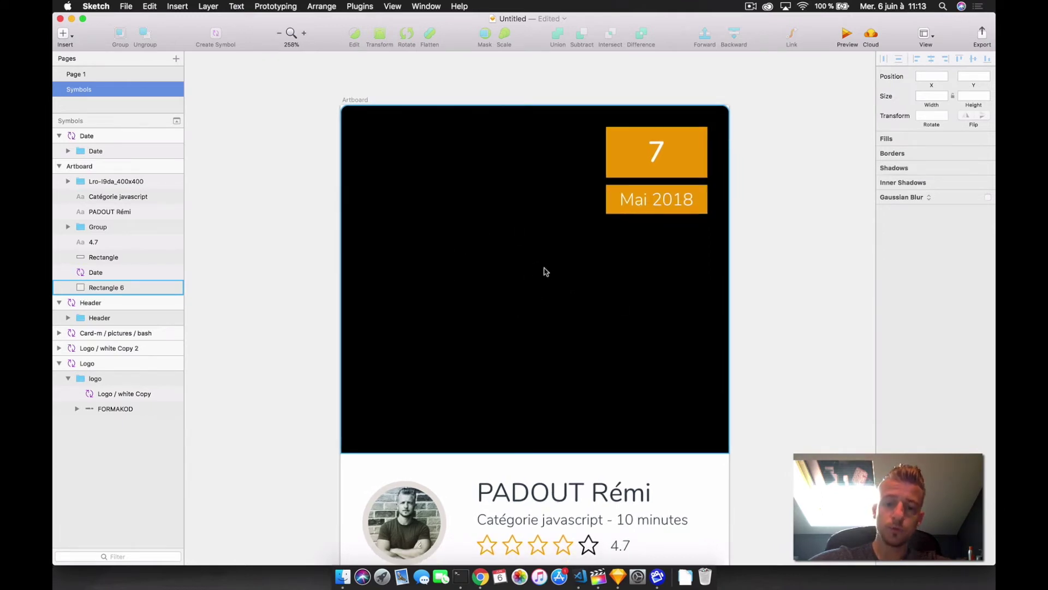
scroll(563, 367, down, 3)
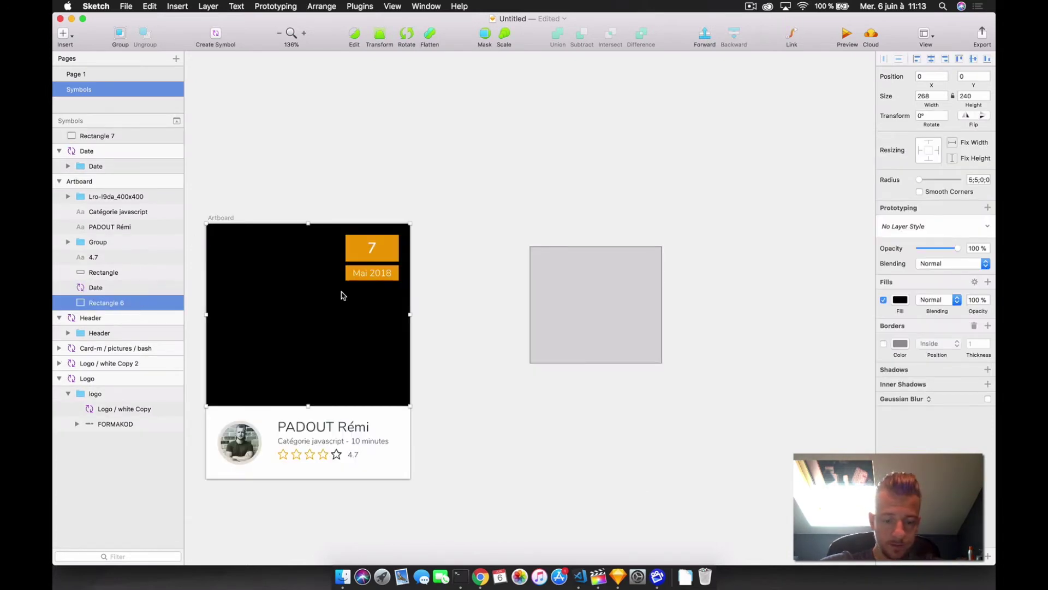
- Create a new artboard fitted around the black rectangle and paste the rocket Emails illustration into it
key(super+z)
key(a)
drag(556, 269, 786, 480)
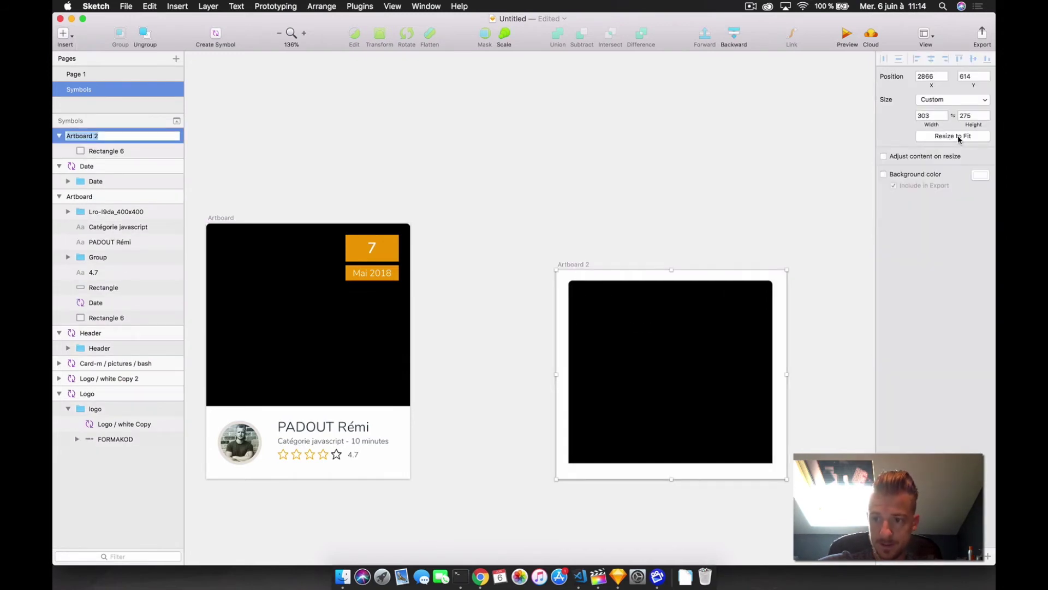
click(952, 136)
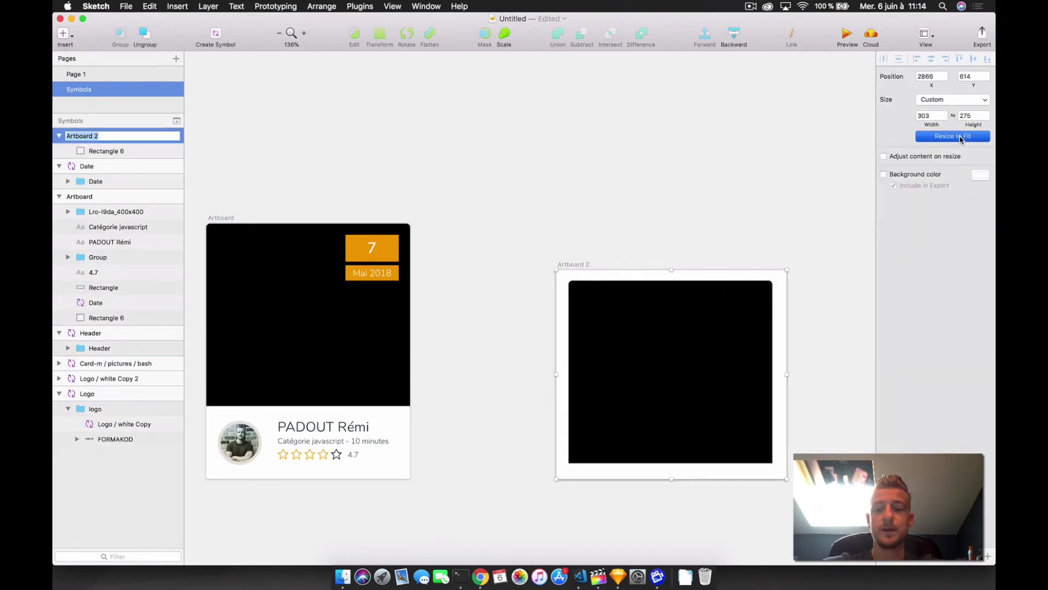
click(688, 199)
click(681, 339)
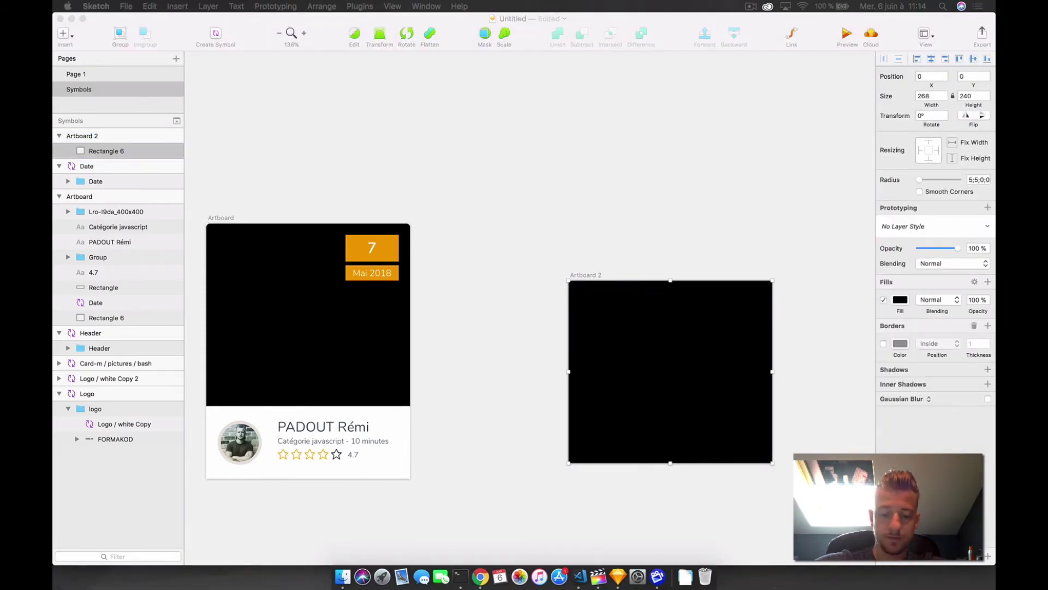
key(super+v)
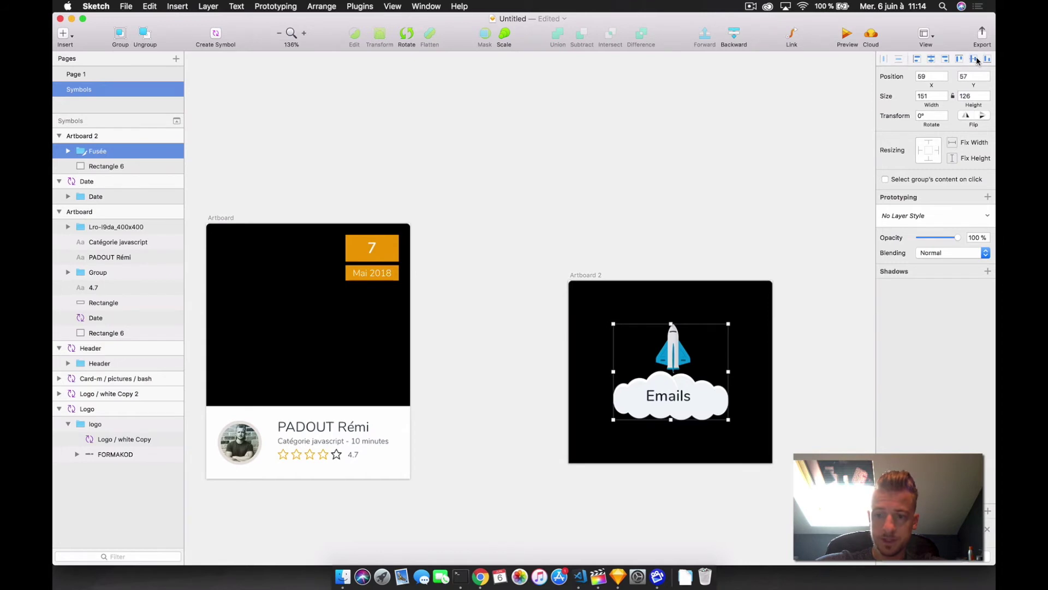
click(701, 133)
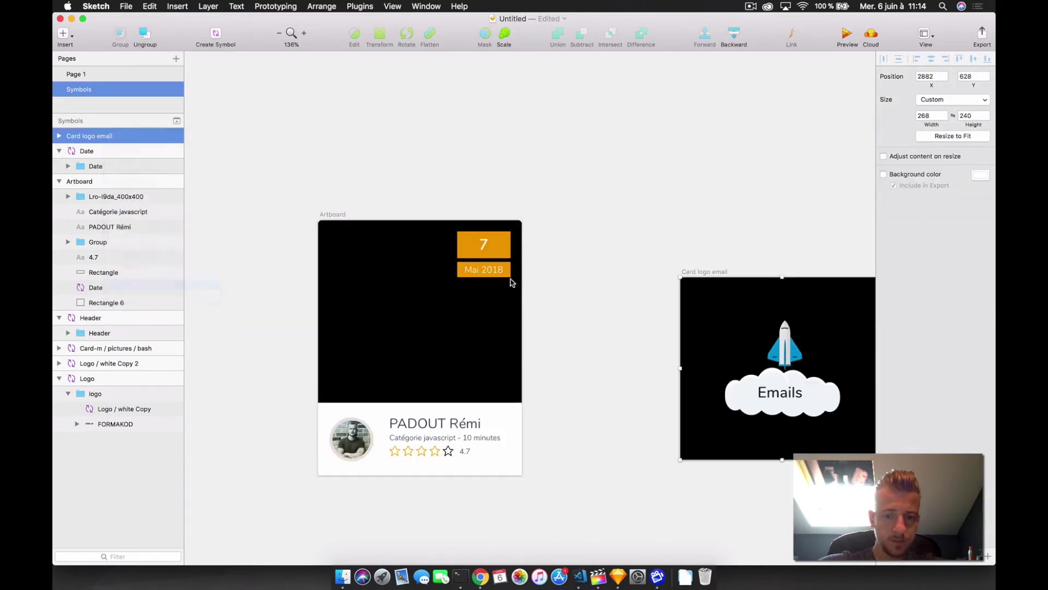
- Rename the artboard 'Card logo email' and insert that symbol onto the card image
click(421, 271)
click(73, 41)
mouse_move(136, 235)
click(218, 197)
click(404, 289)
scroll(404, 289, down, 3)
click(722, 425)
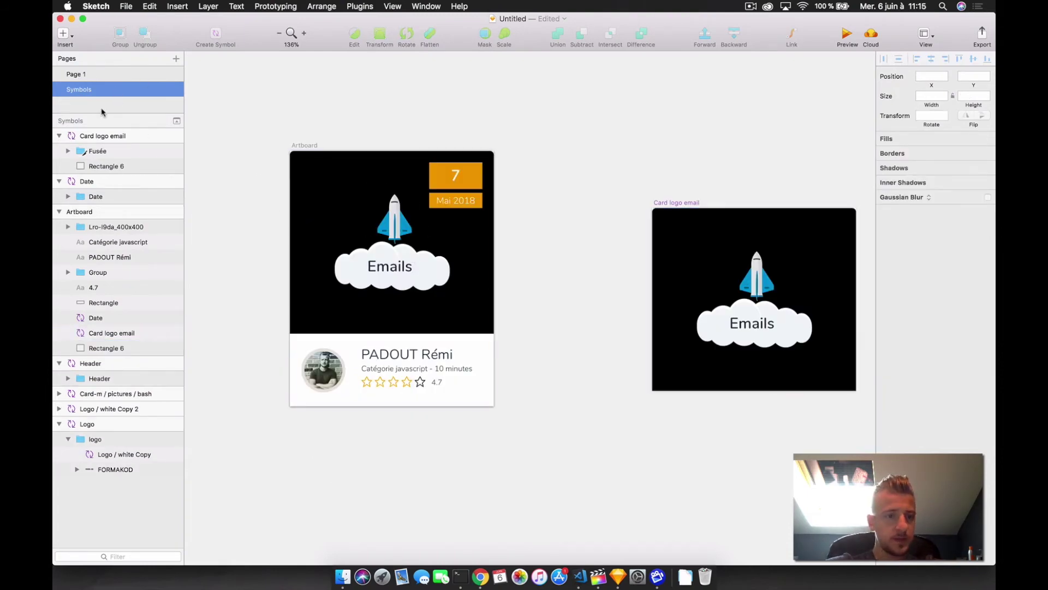
- On Page 1, insert a Card symbol instance into the Desktop HD content area
click(73, 75)
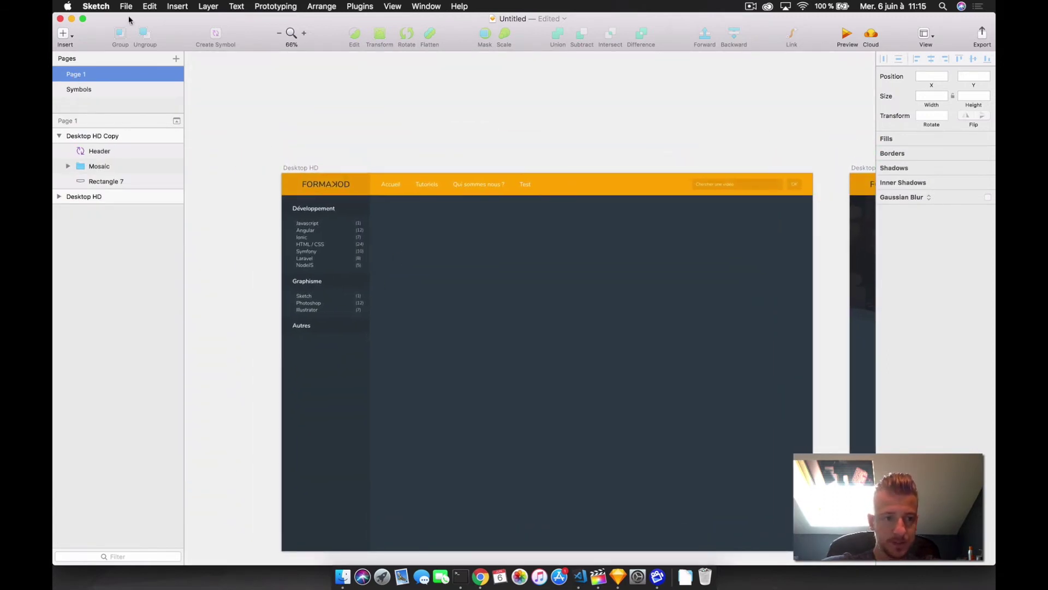
click(64, 33)
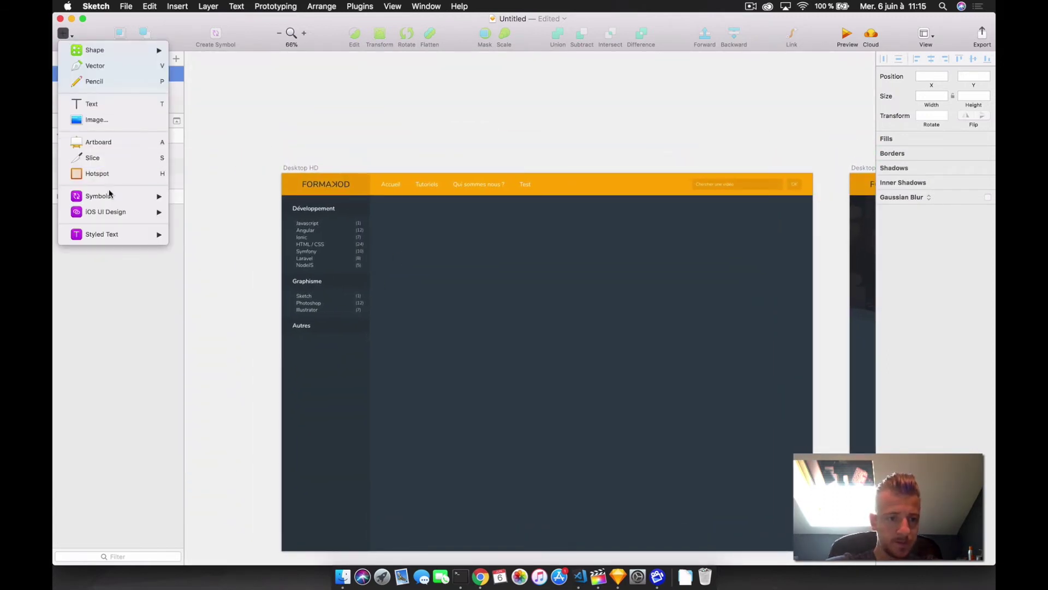
mouse_move(112, 196)
click(217, 195)
click(402, 197)
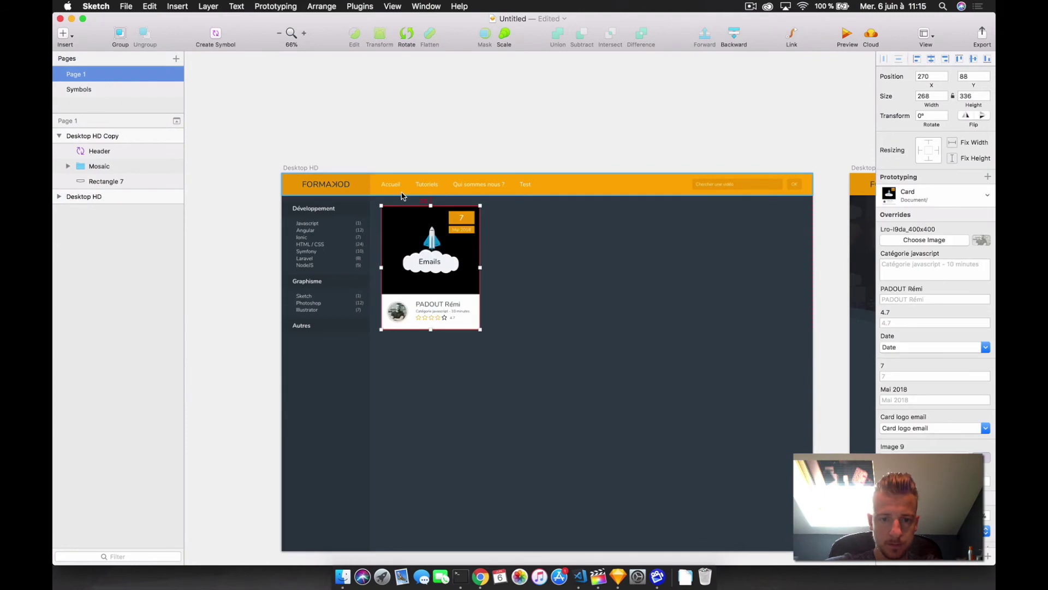
- Option-drag the Card instance to make an identical second card to its right
click(426, 273)
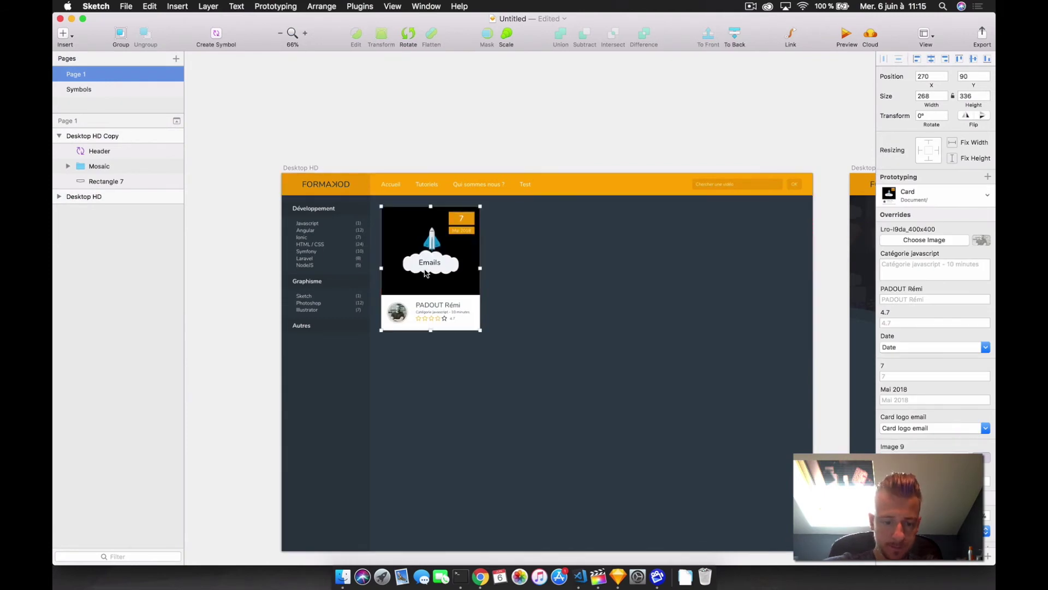
key(alt)
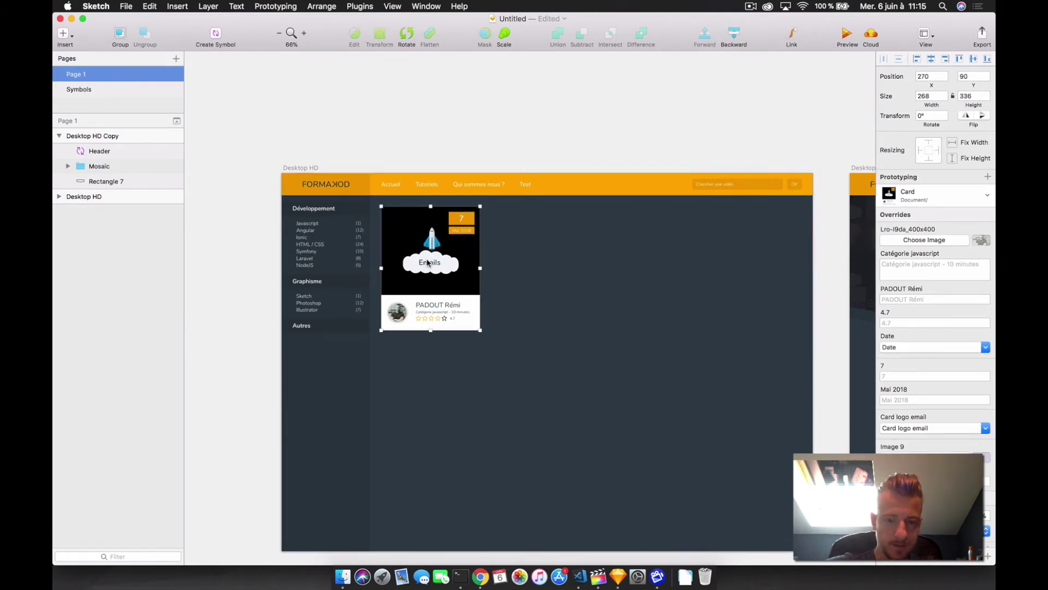
drag(427, 258, 533, 251)
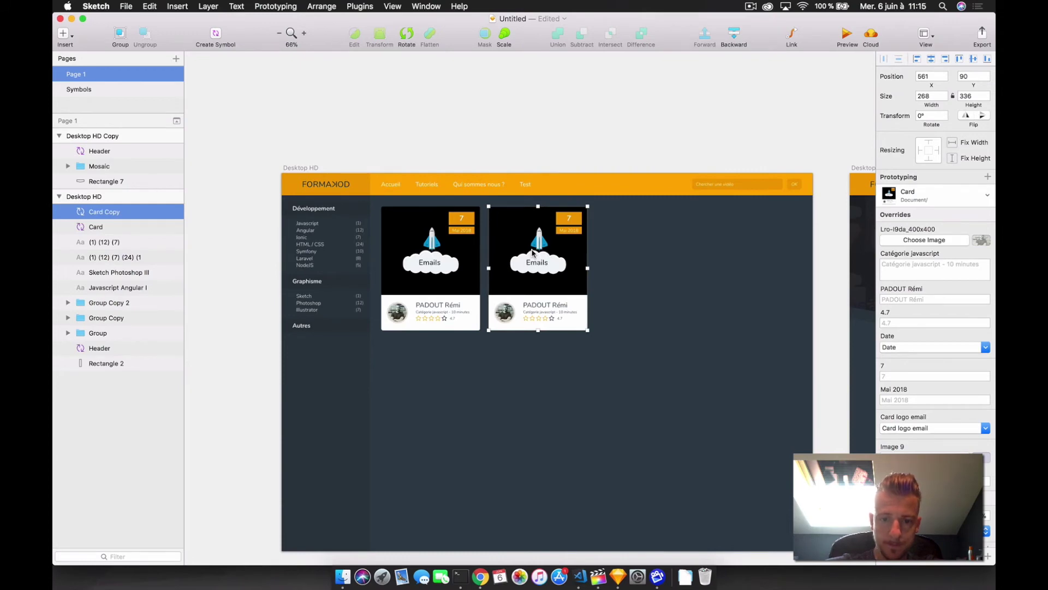
scroll(633, 287, up, 3)
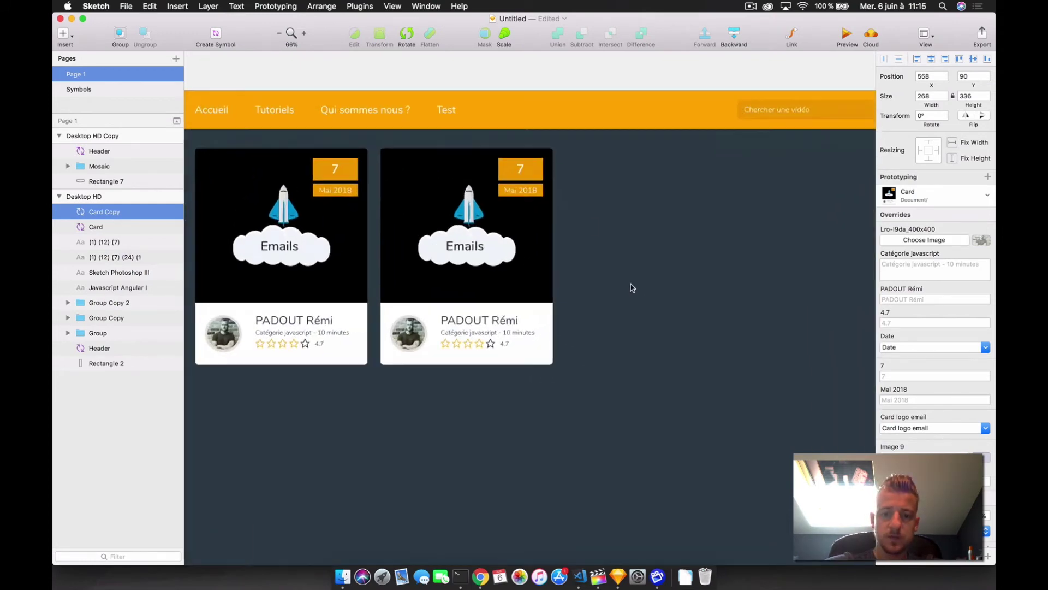
scroll(631, 287, left, 5)
click(519, 120)
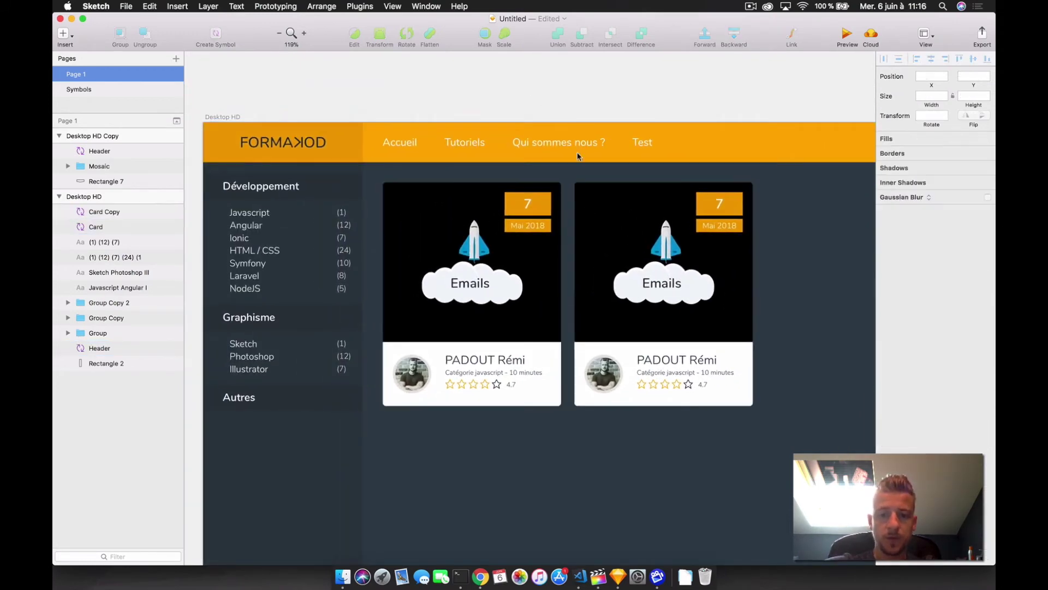
scroll(540, 316, right, 4)
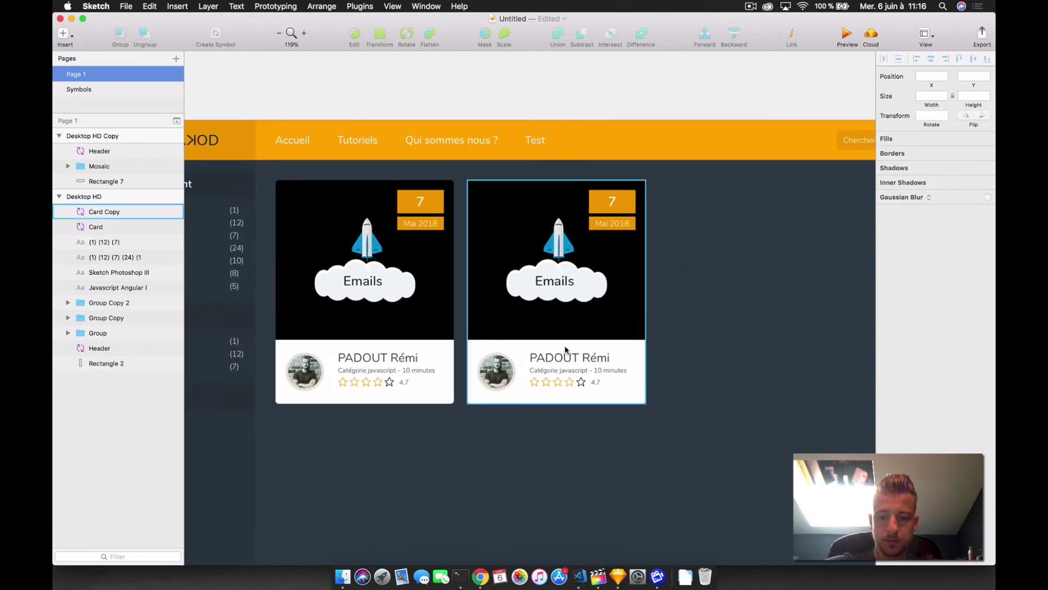
- Override the right card with a new author name, rating 4.8 and day 10
click(566, 266)
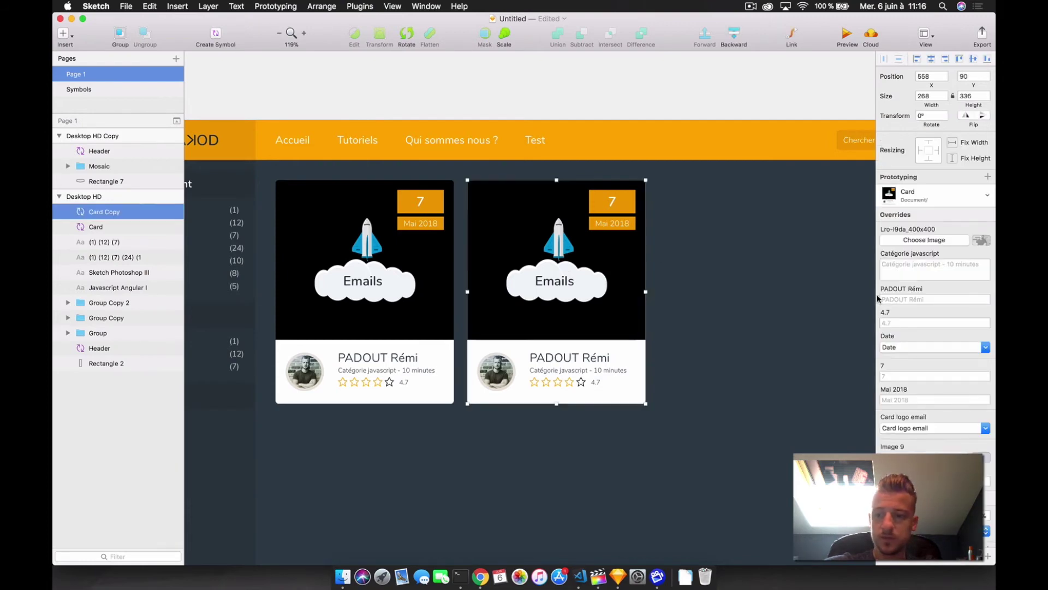
click(916, 298)
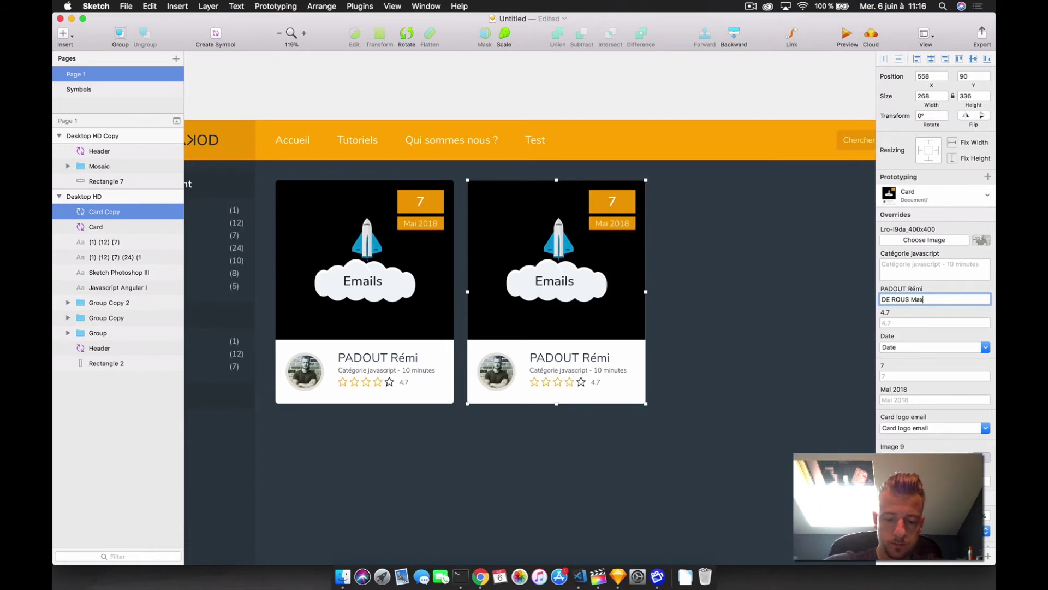
key(Return)
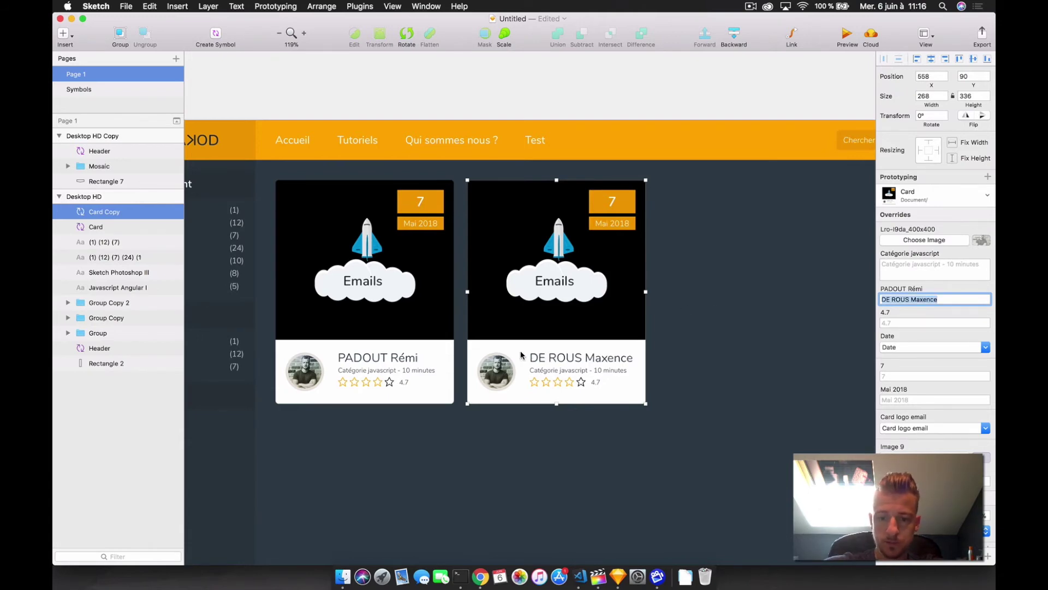
click(913, 319)
text(4.8)
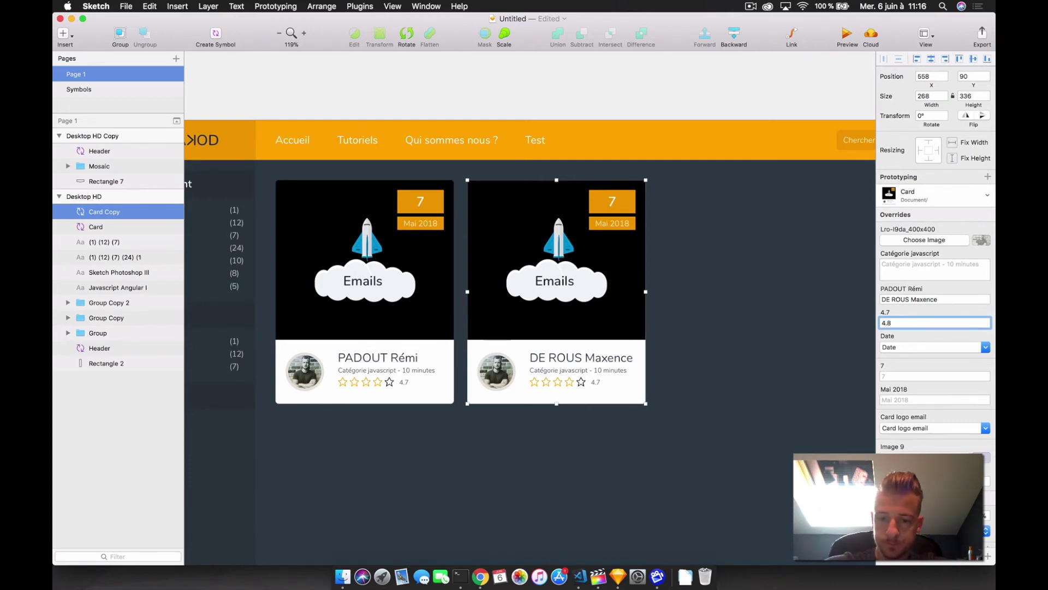
click(907, 374)
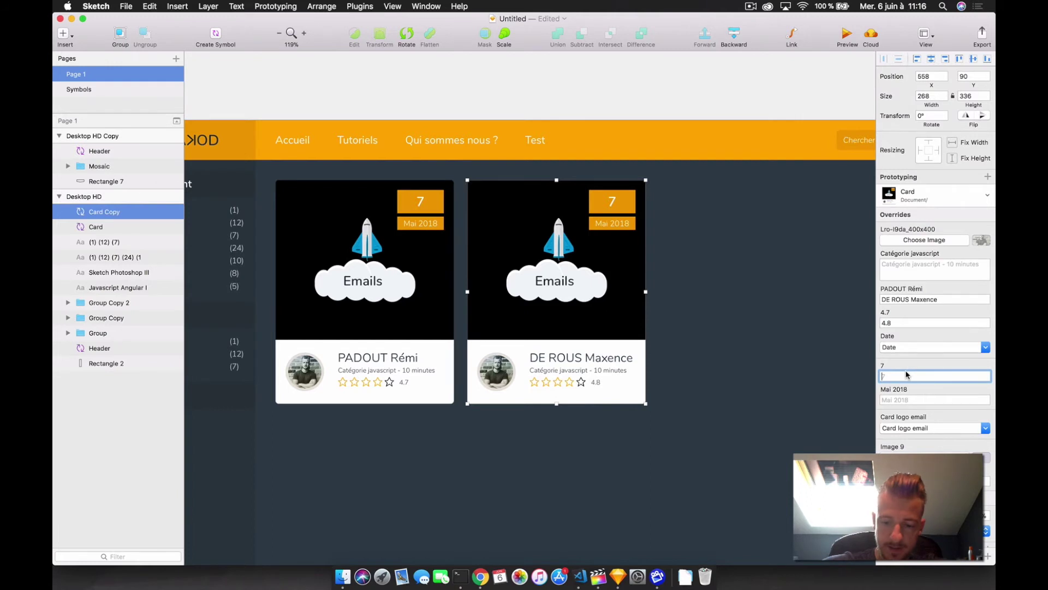
text(10)
key(Return)
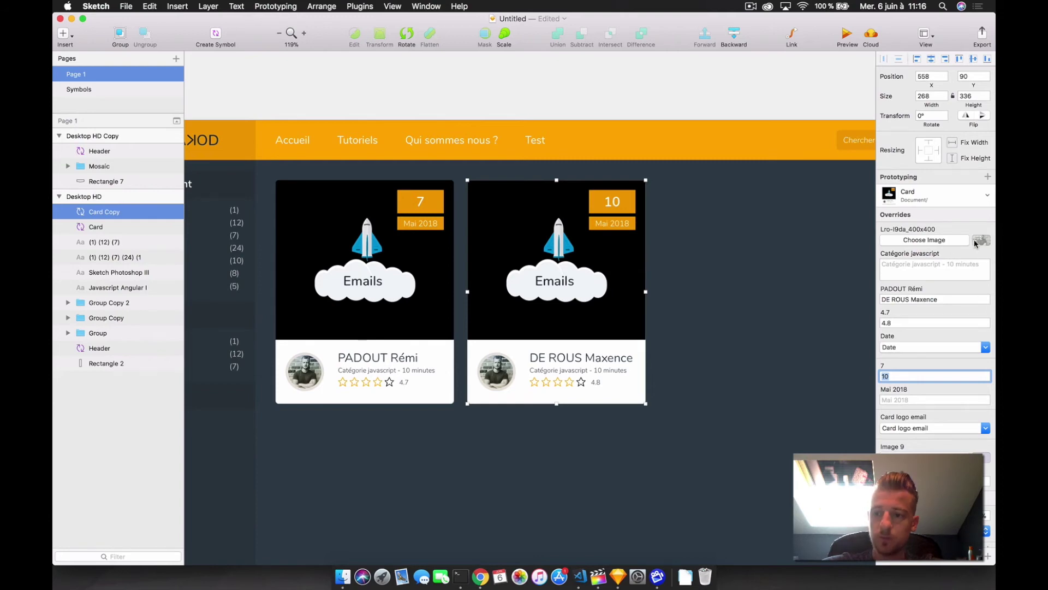
- On the Symbols page, duplicate the Card logo email symbol beside the original
click(924, 240)
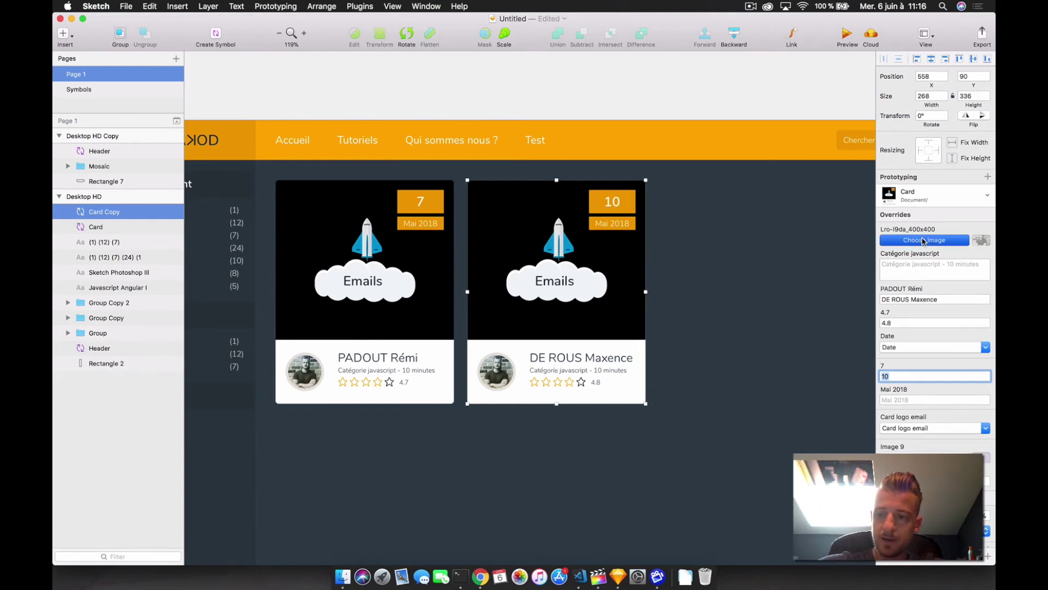
key(Escape)
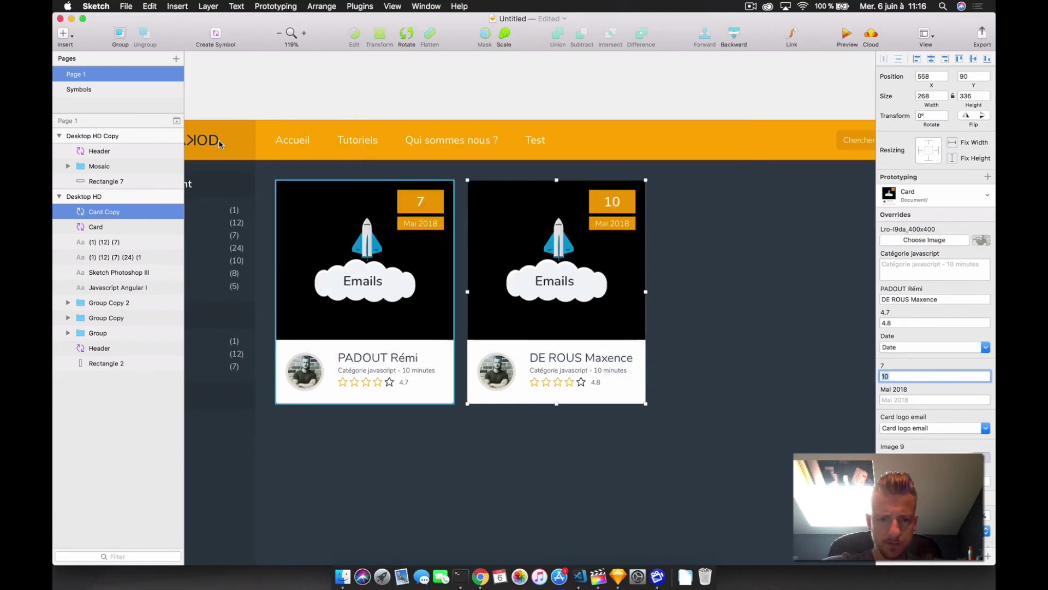
click(79, 89)
drag(503, 200, 730, 200)
scroll(499, 193, right, 5)
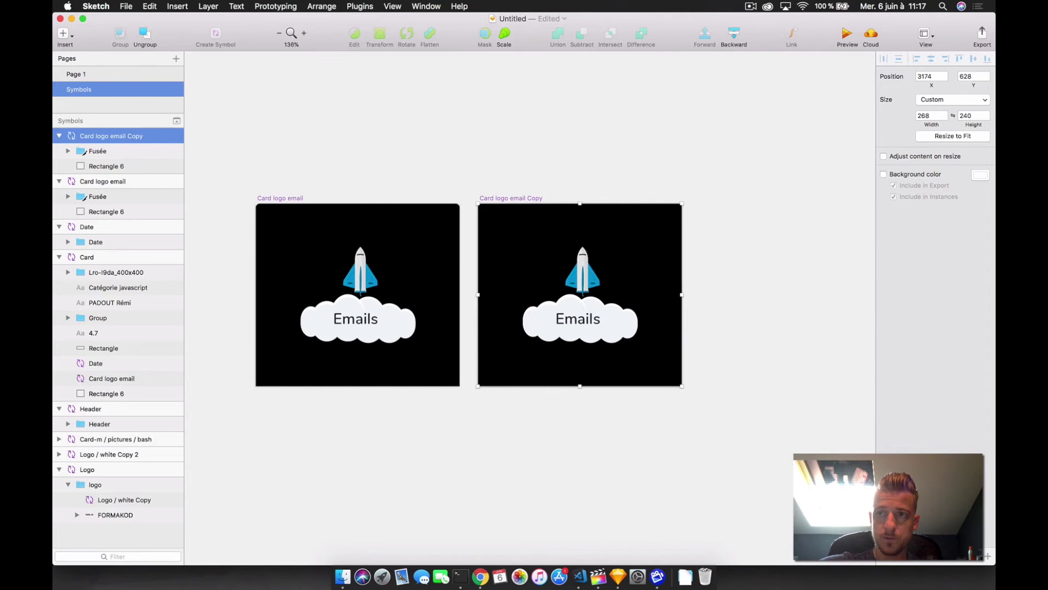
- Replace the rocket group in Card logo email Copy with the pasted Sketch logo and cart
click(583, 295)
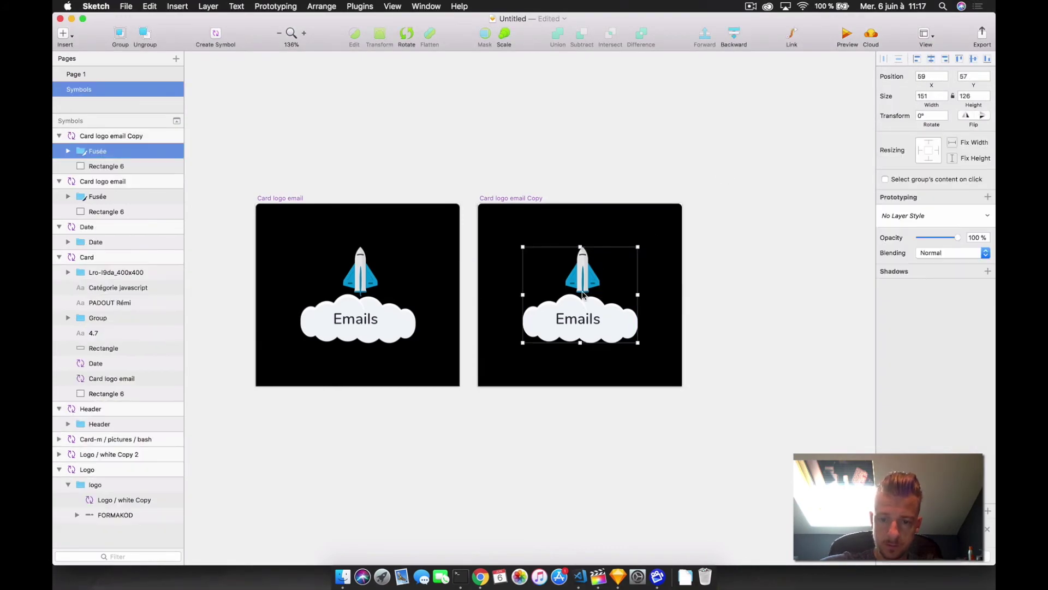
key(BackSpace)
key(super+v)
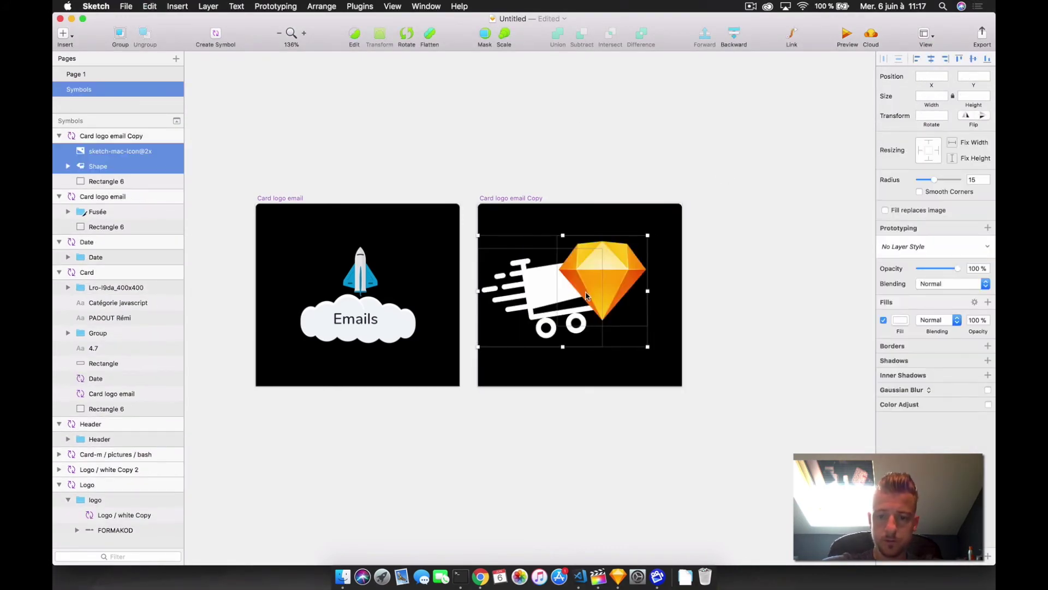
drag(585, 290, 600, 292)
click(488, 159)
click(82, 77)
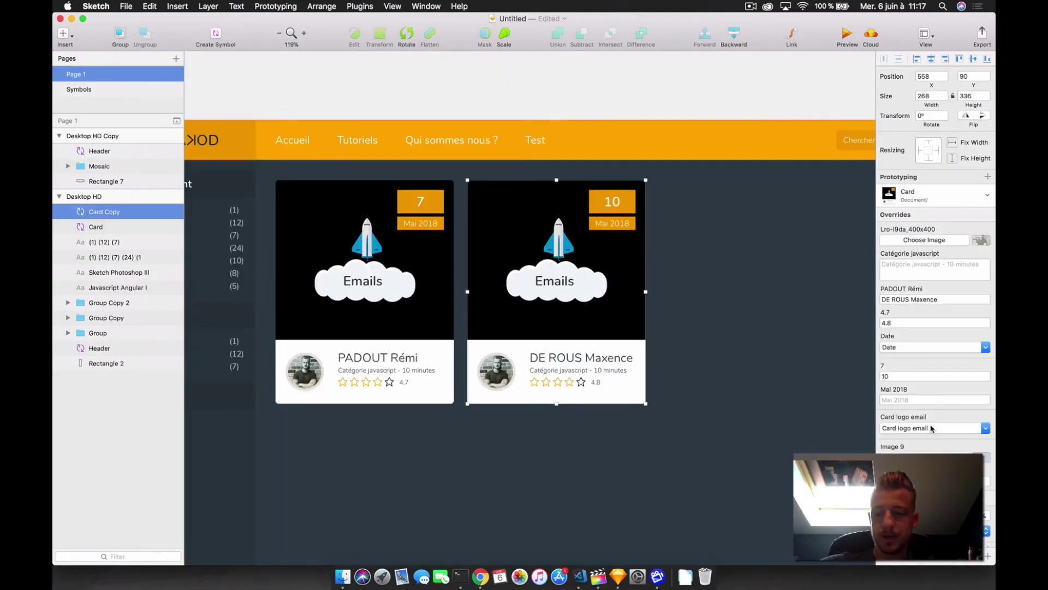
- Set the right card's logo override to Card logo email Copy
click(931, 428)
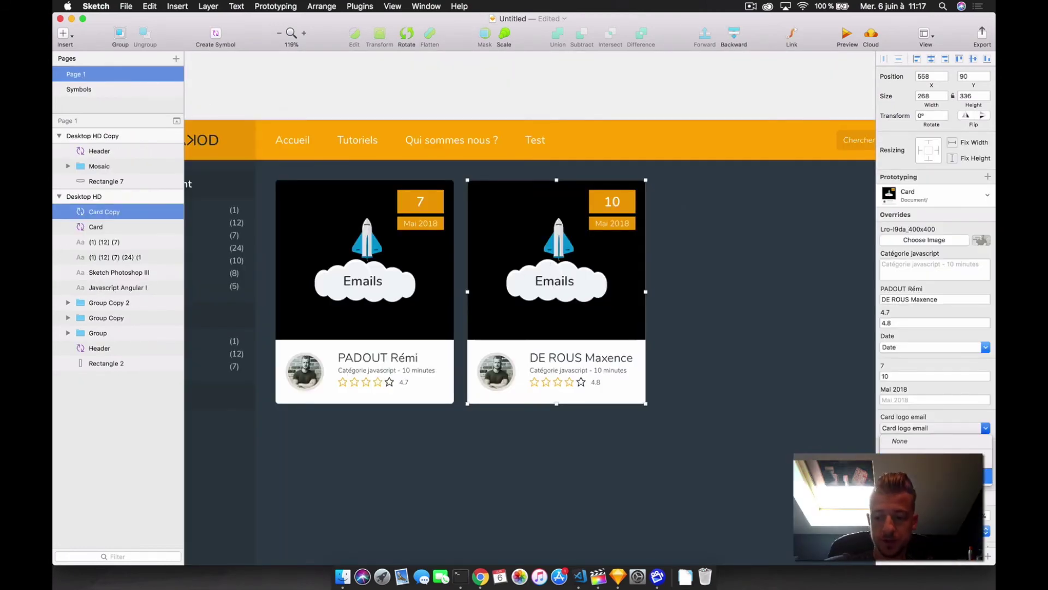
click(928, 479)
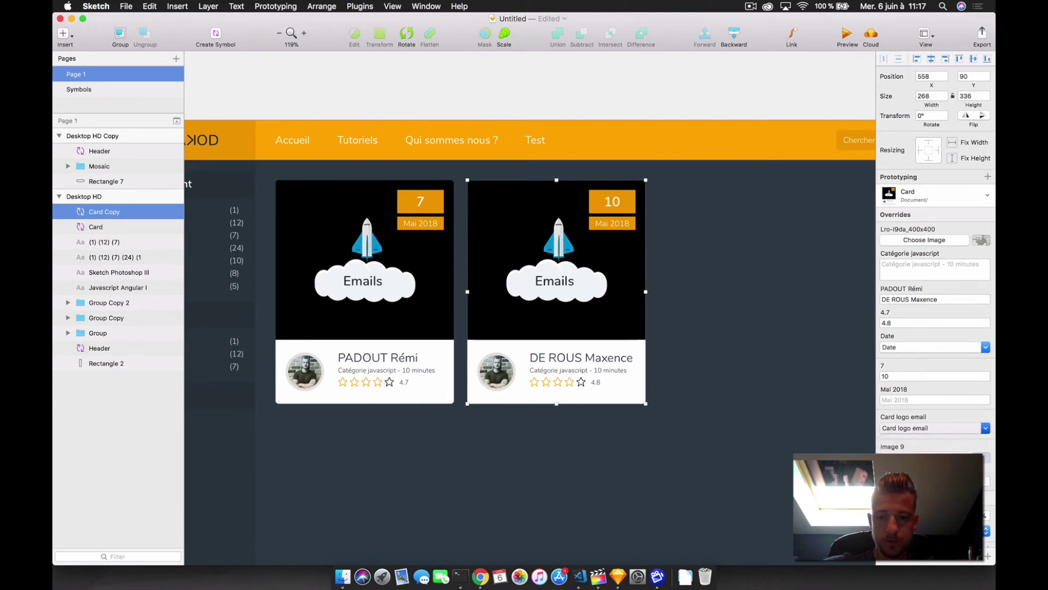
click(457, 314)
scroll(456, 314, down, 4)
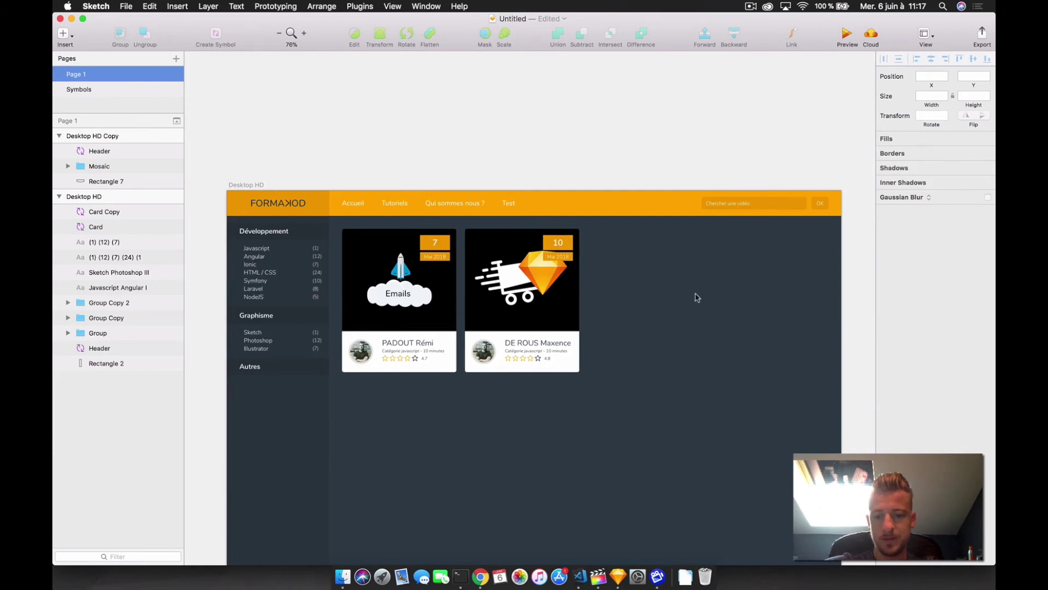
scroll(699, 295, down, 3)
scroll(698, 295, left, 3)
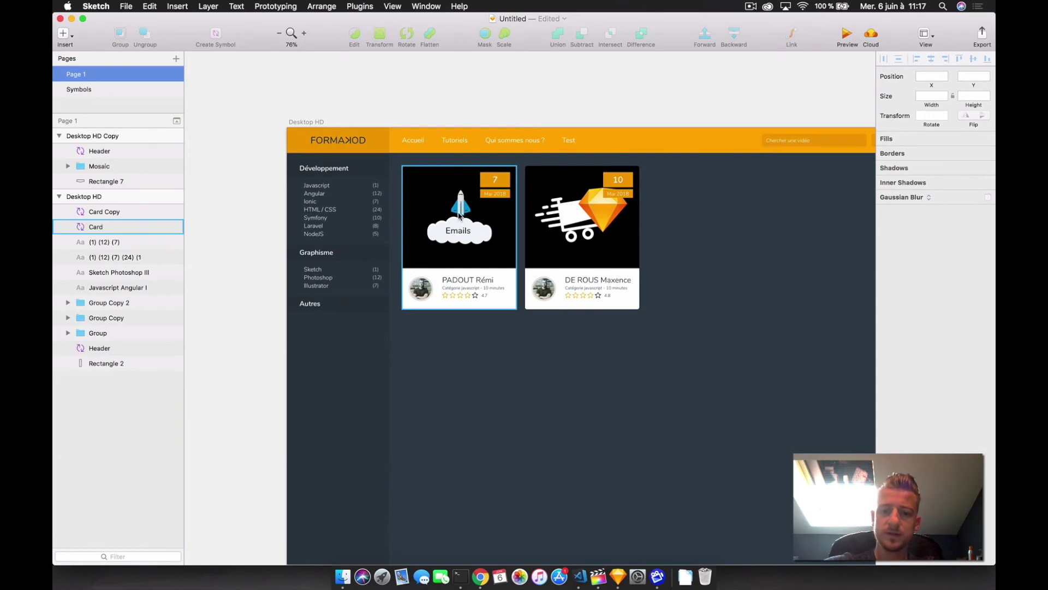
scroll(696, 254, right, 5)
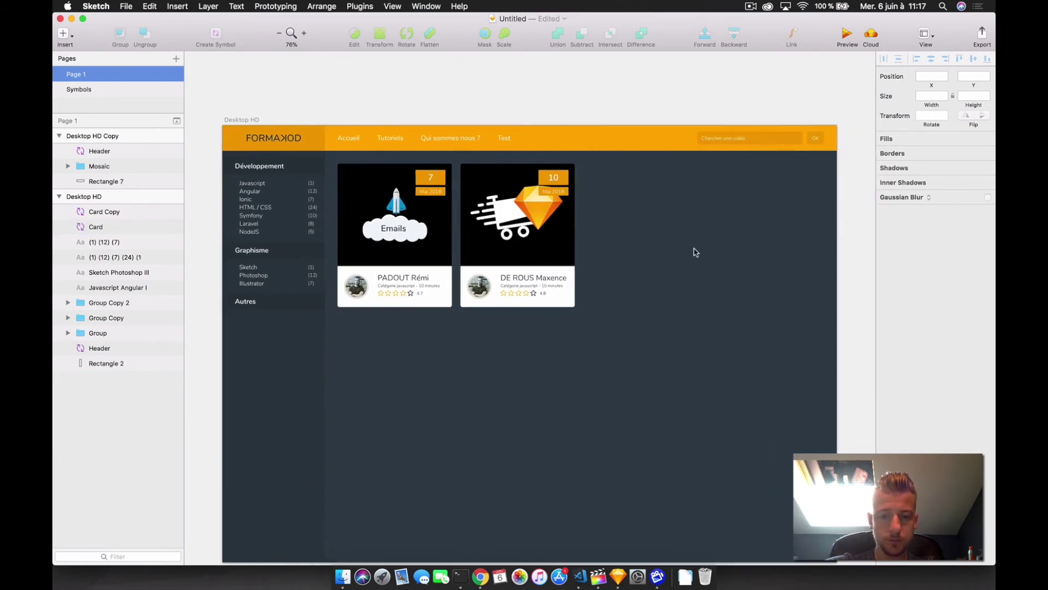
scroll(672, 251, down, 2)
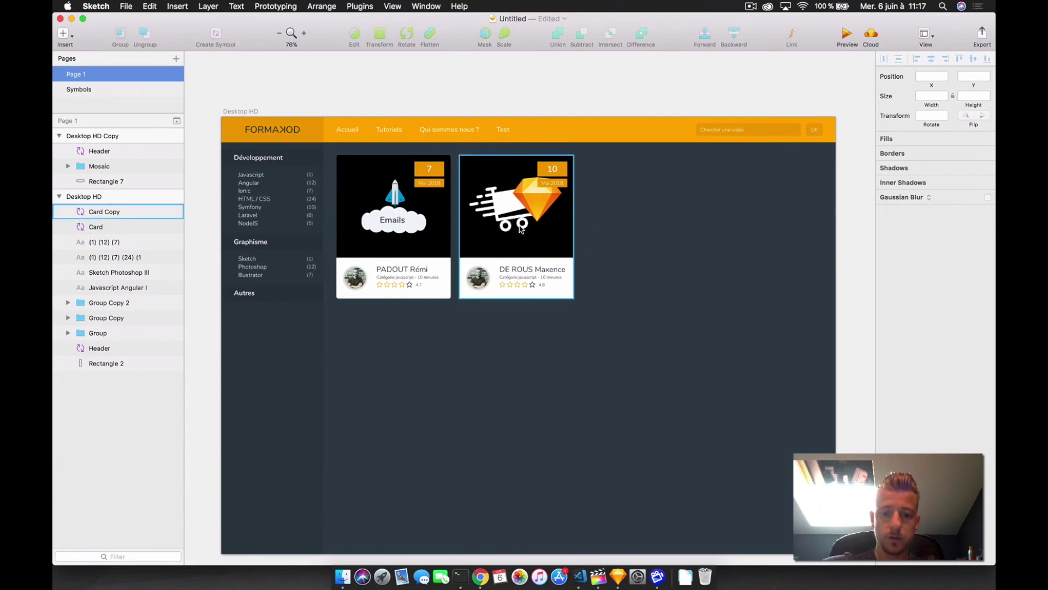
- Duplicate the Sketch-logo card into a third card, then switch to the Formakode document
drag(509, 191, 559, 352)
key(super+z)
click(516, 371)
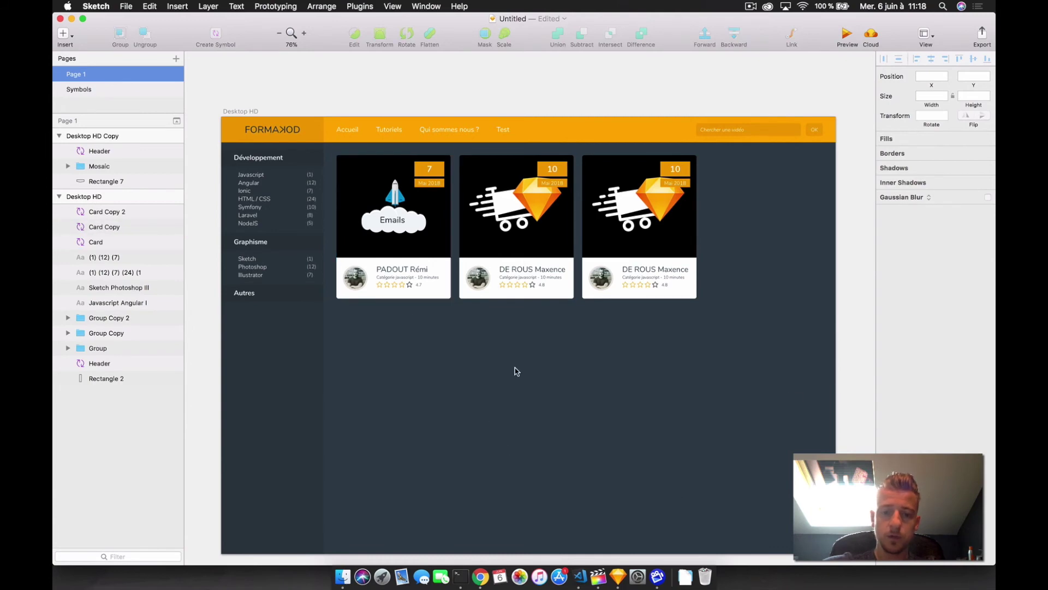
scroll(481, 348, down, 2)
scroll(481, 347, left, 2)
scroll(590, 377, up, 5)
scroll(589, 376, right, 1)
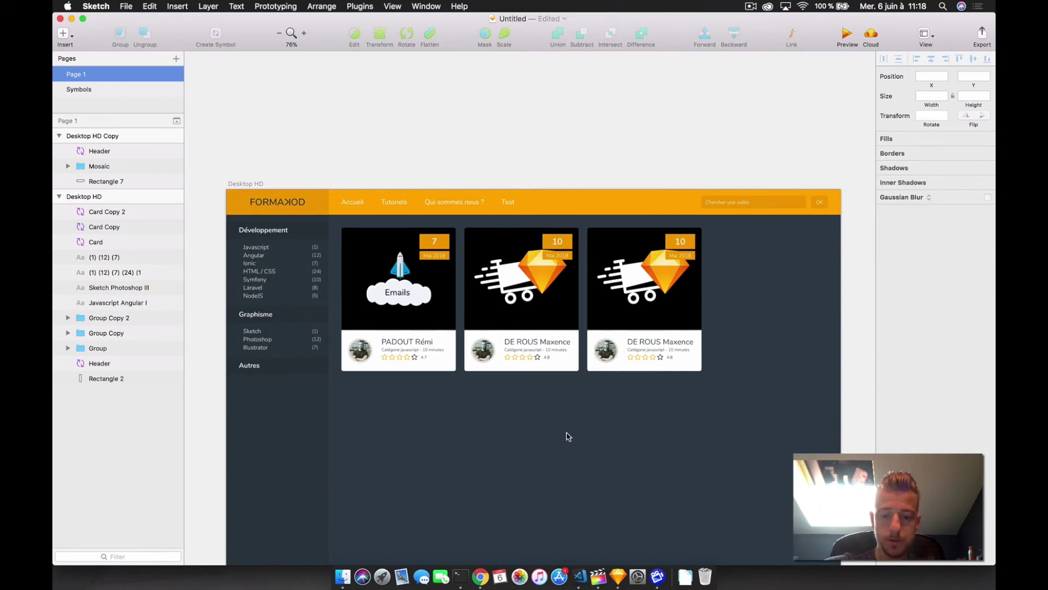
key(super+grave)
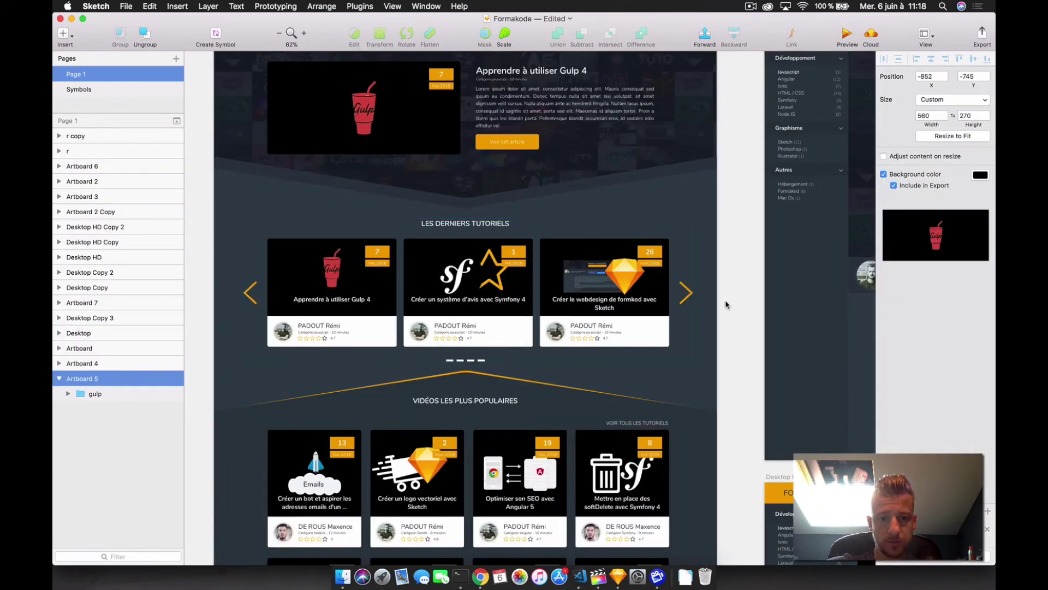
scroll(472, 199, up, 5)
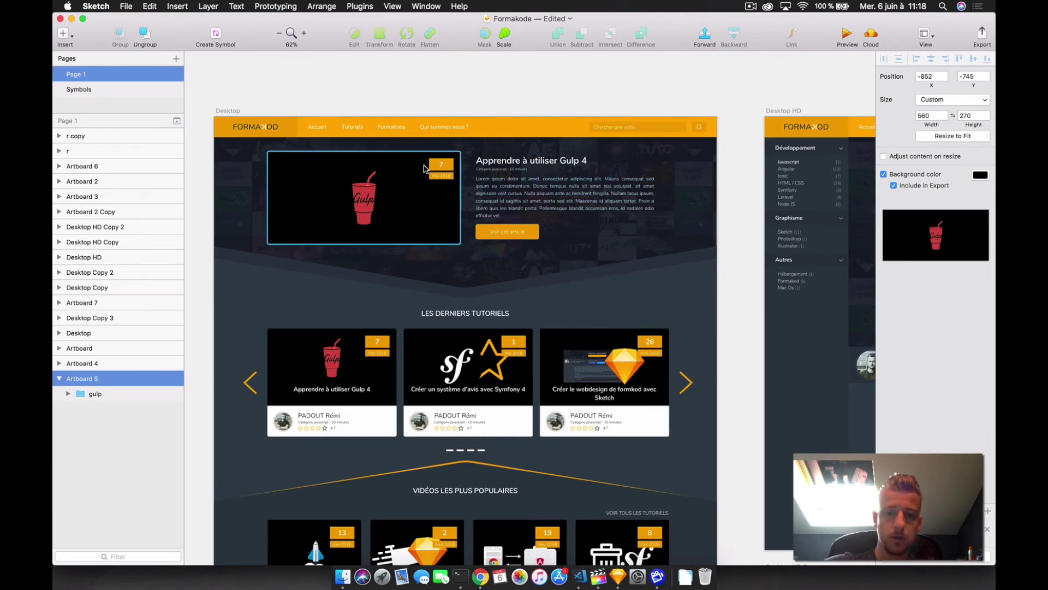
scroll(551, 202, down, 1)
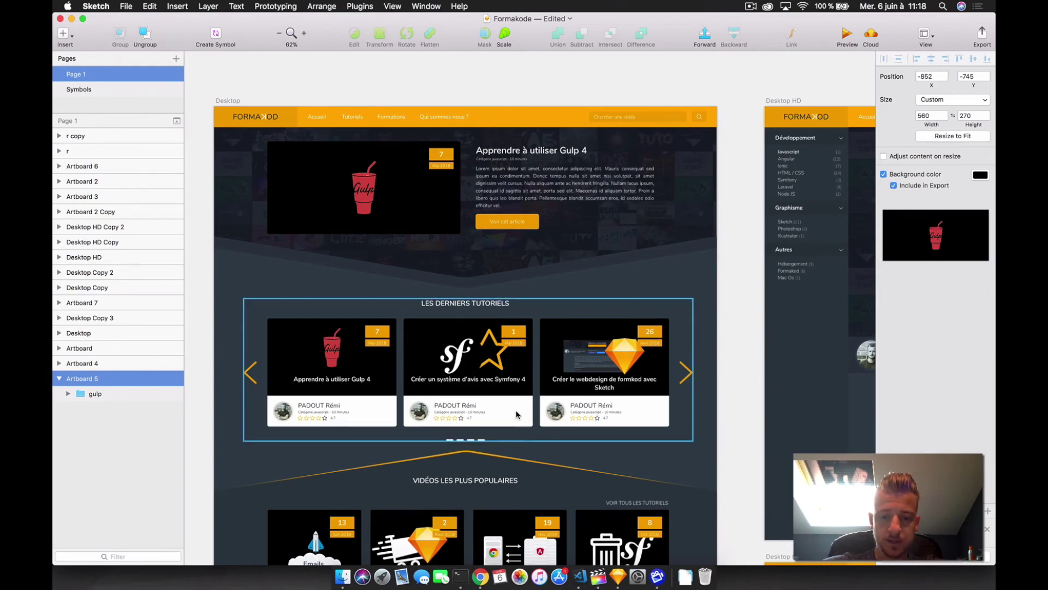
scroll(517, 415, down, 10)
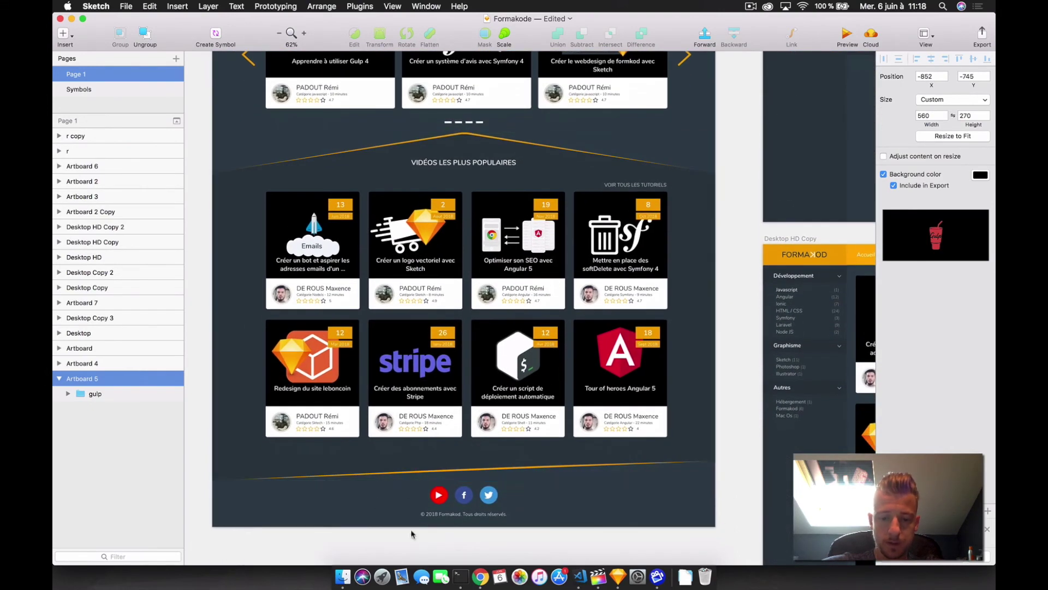
scroll(568, 510, right, 1)
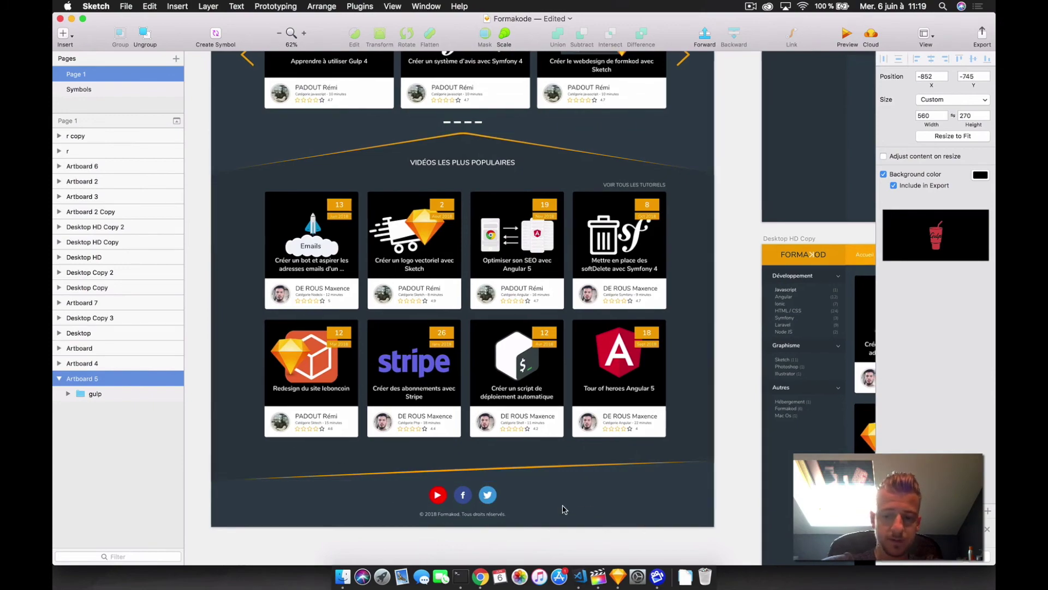
scroll(564, 510, right, 15)
scroll(564, 509, down, 5)
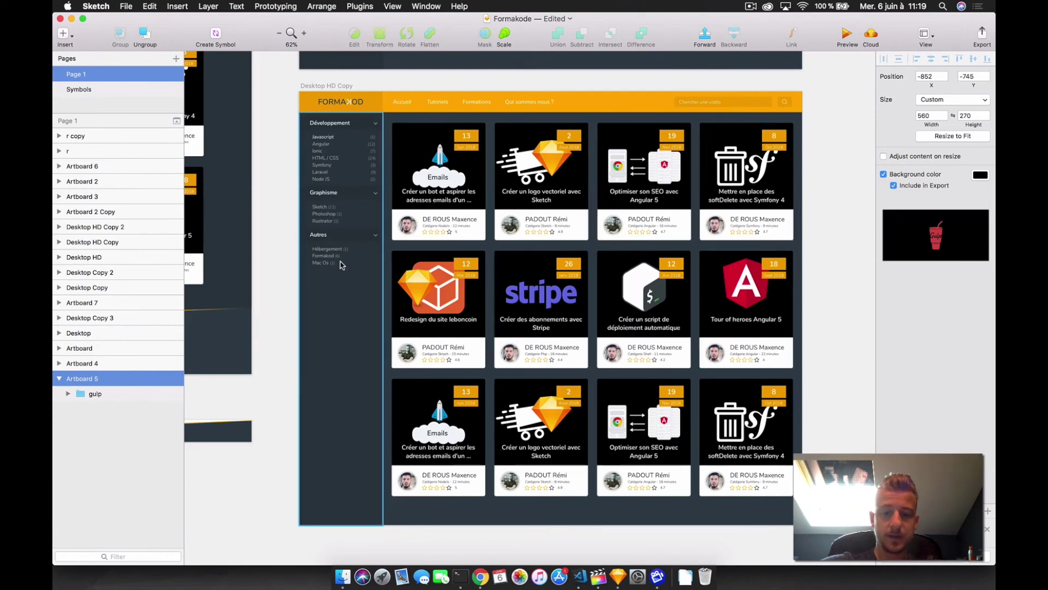
scroll(340, 265, up, 15)
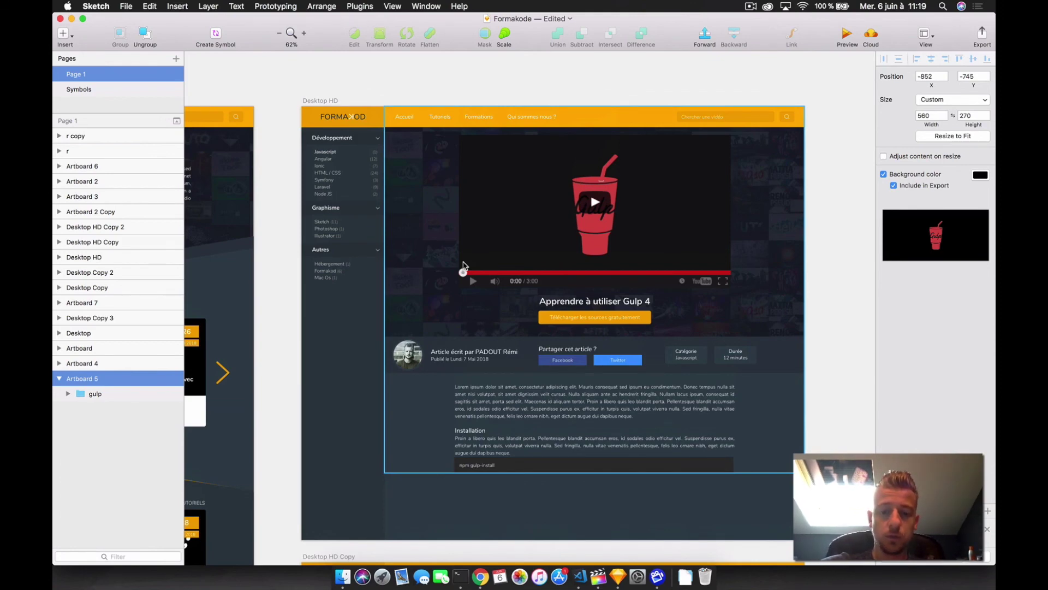
scroll(463, 266, down, 12)
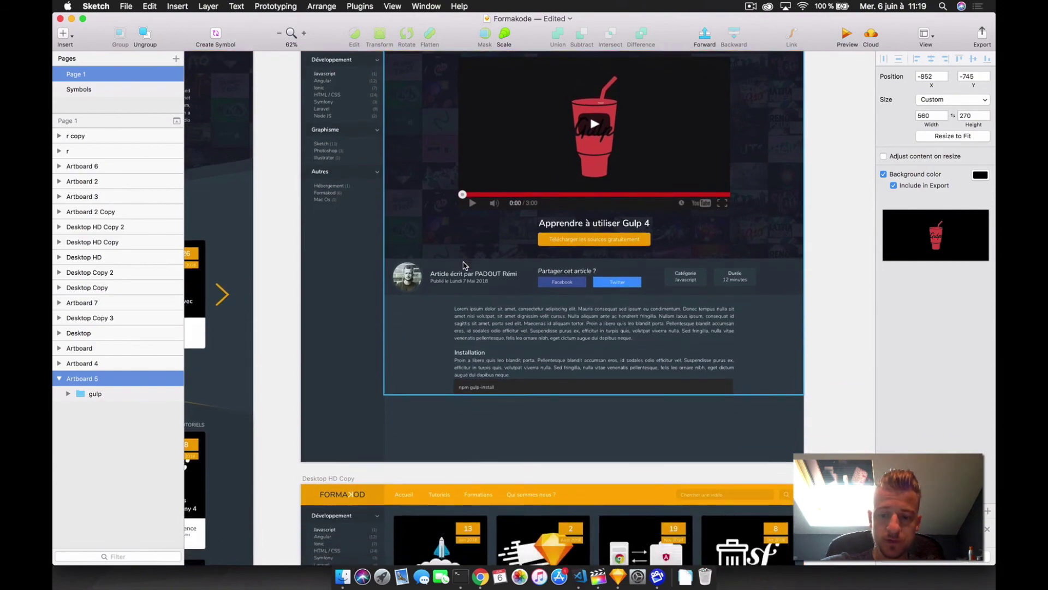
scroll(548, 358, down, 5)
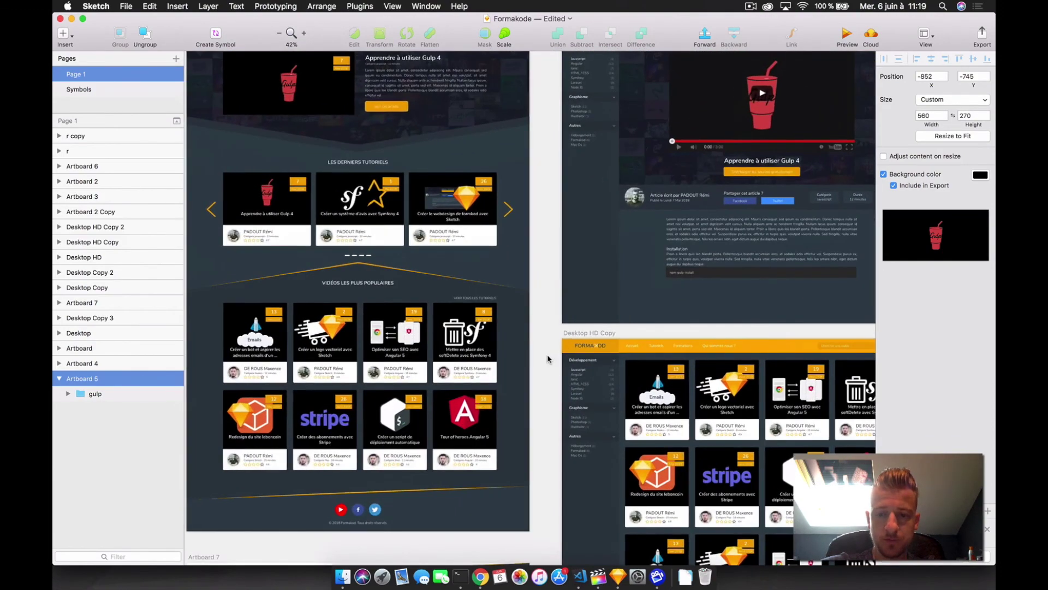
scroll(548, 358, right, 5)
scroll(549, 357, down, 2)
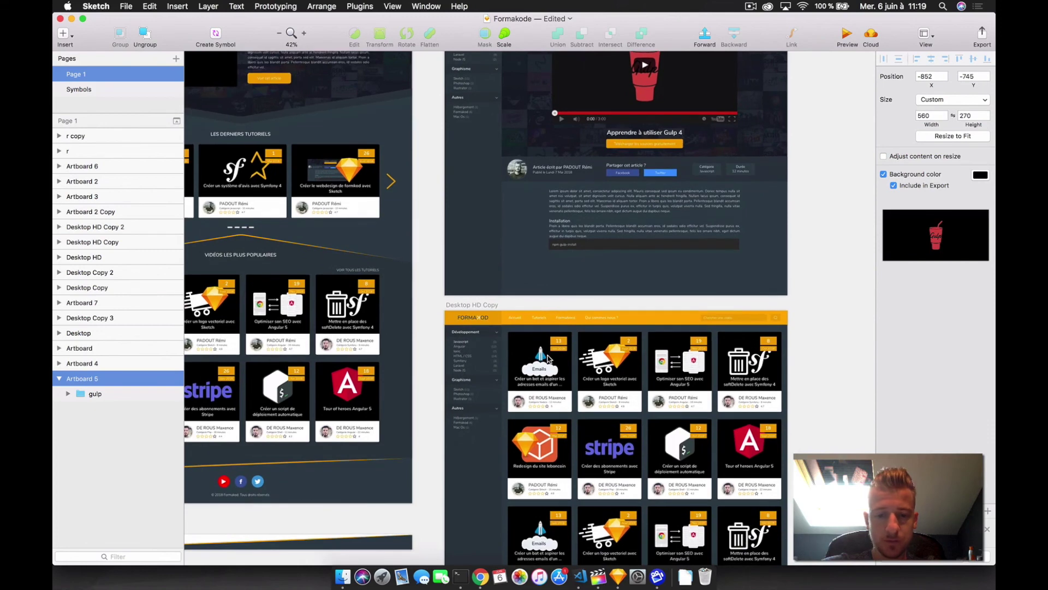
scroll(549, 357, left, 8)
scroll(549, 357, up, 3)
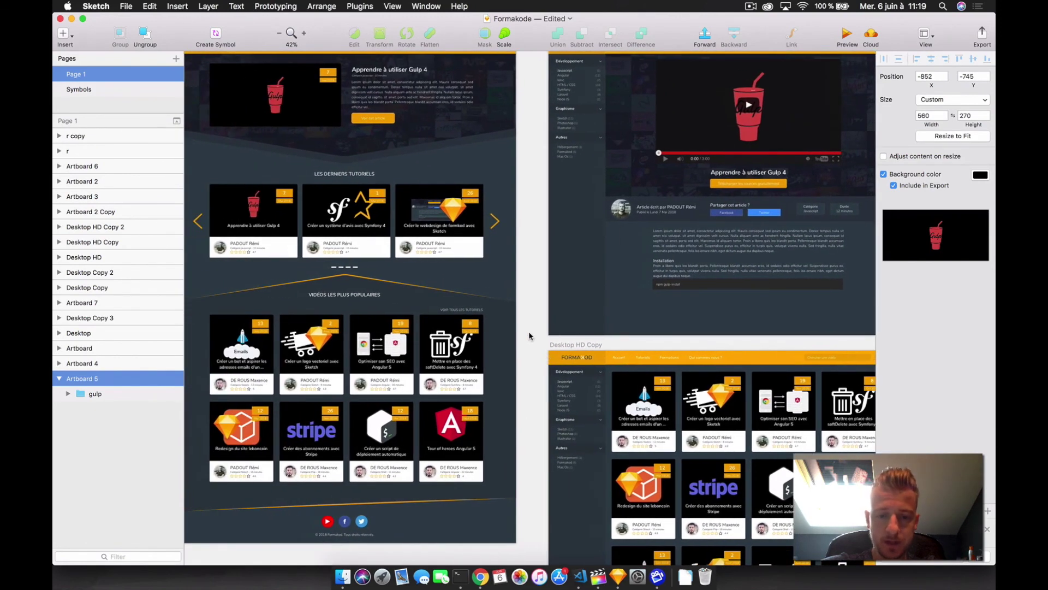